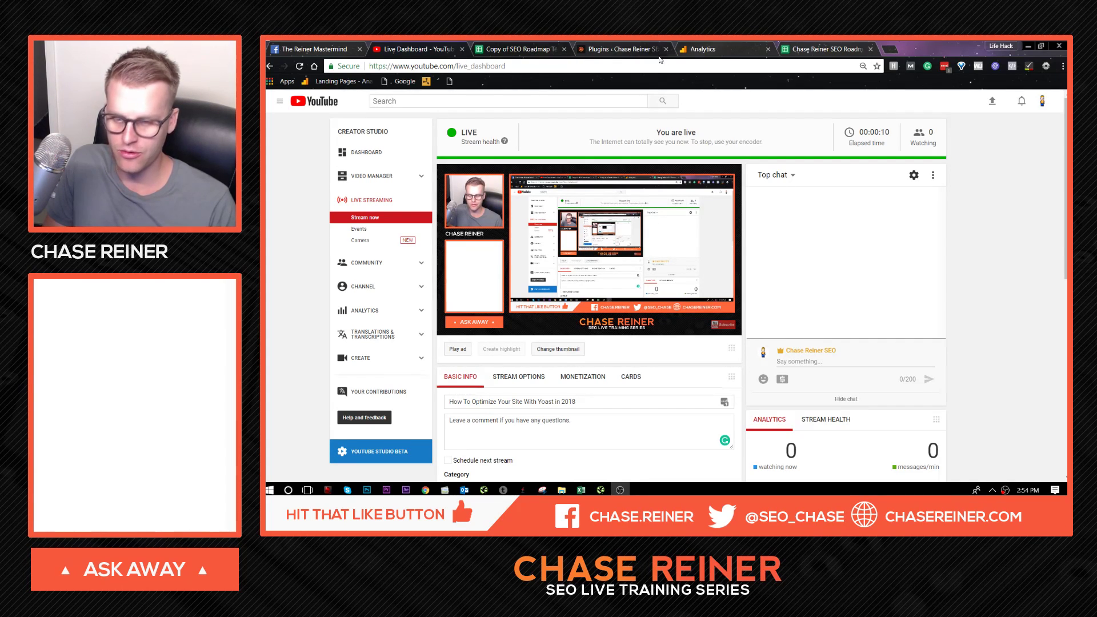
Return to the Plugins page, close the Yoast SEO details window and refresh the list.
{"action": "left_click", "coordinate": [602, 49]}
{"action": "left_click", "coordinate": [967, 230]}
{"action": "scroll", "coordinate": [509, 262], "scroll_direction": "up", "scroll_amount": 15}
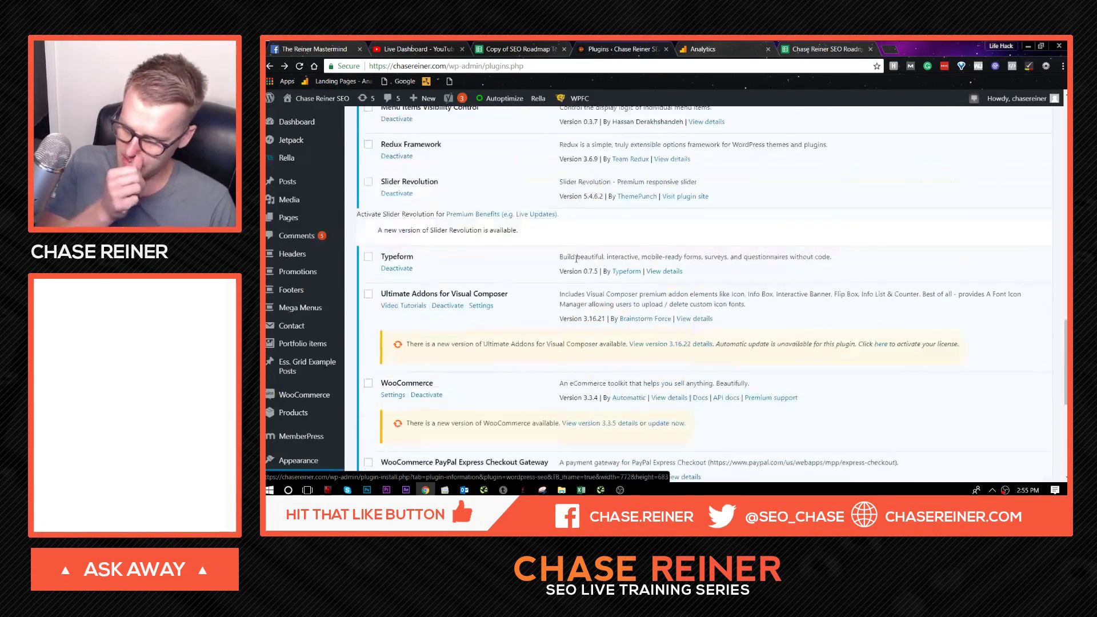
{"action": "scroll", "coordinate": [557, 303], "scroll_direction": "up", "scroll_amount": 4}
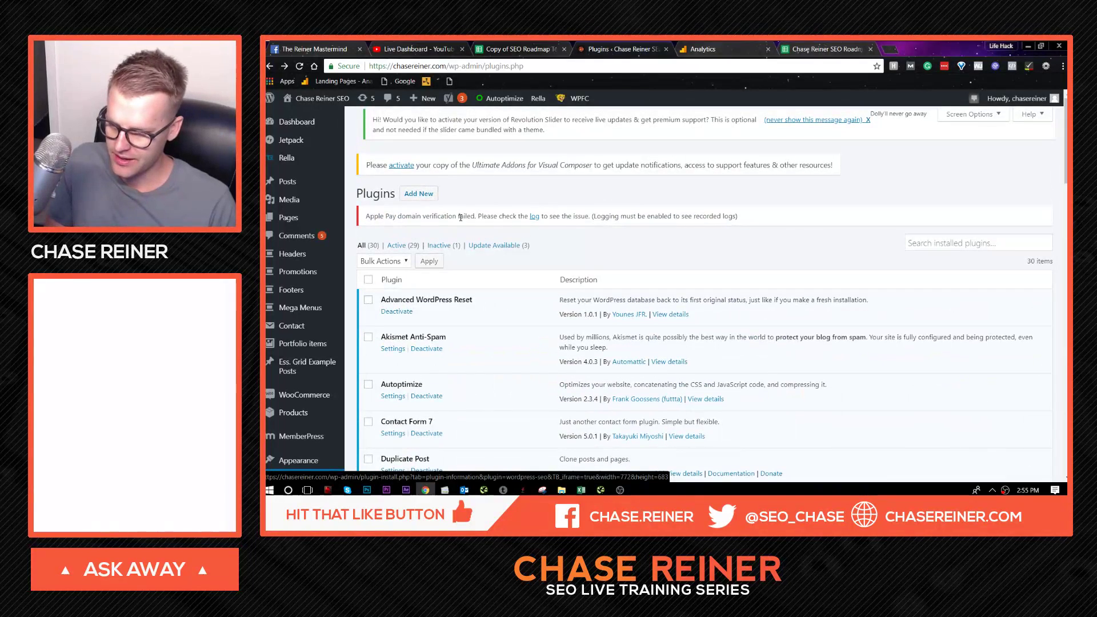
{"action": "key", "text": "F5"}
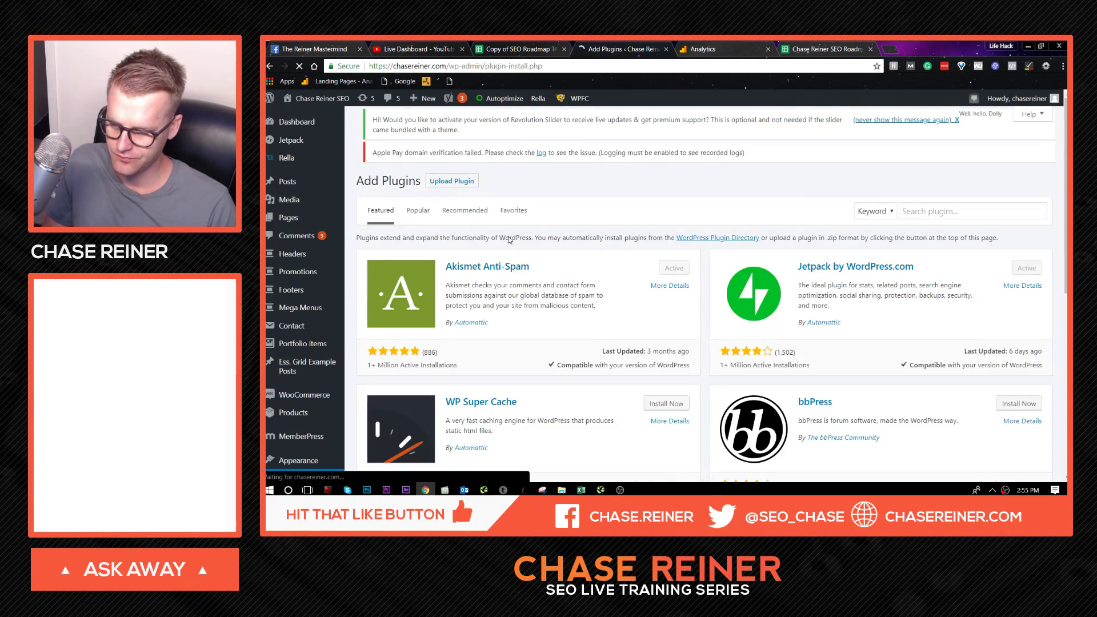
Search the plugin directory for 'yoast' and confirm Yoast SEO shows as active.
{"action": "left_click", "coordinate": [942, 219]}
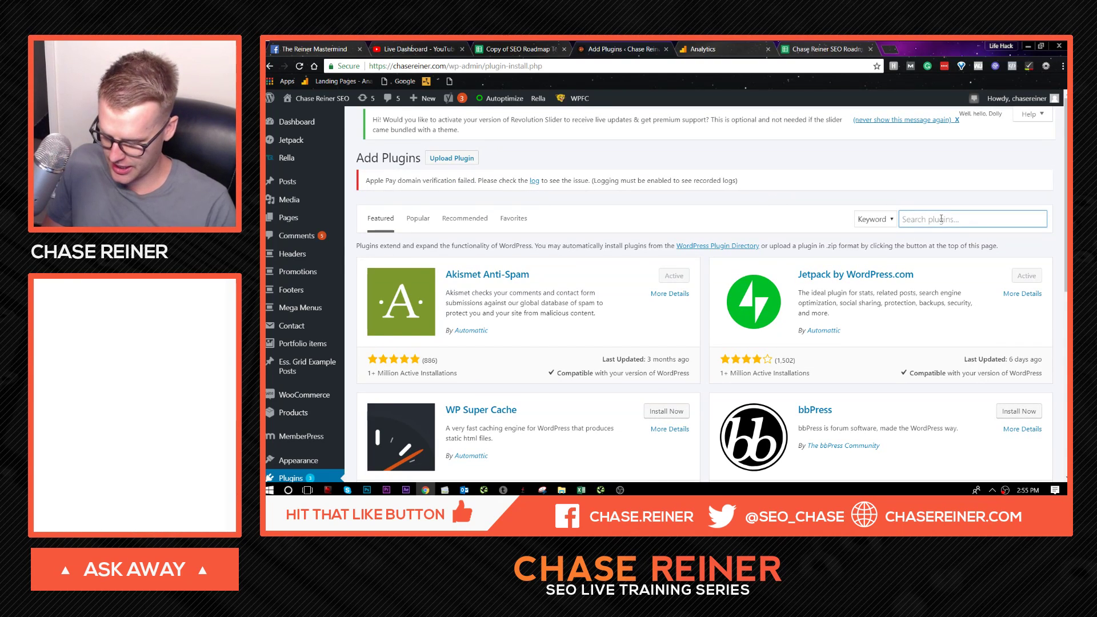
{"action": "type", "text": "yoast"}
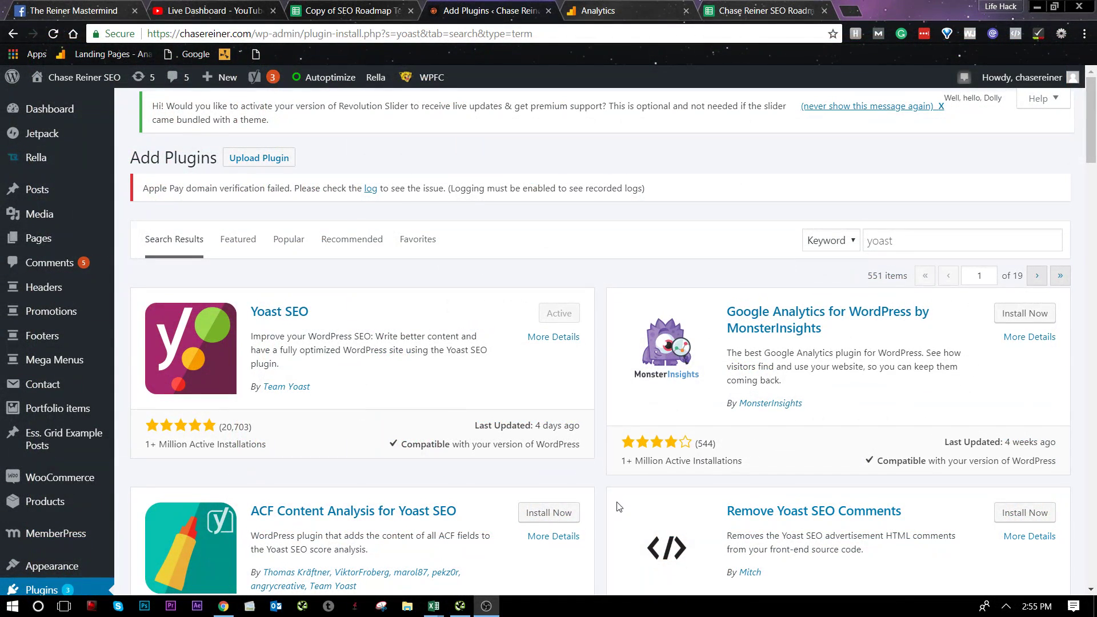
{"action": "key", "text": "ctrl+plus"}
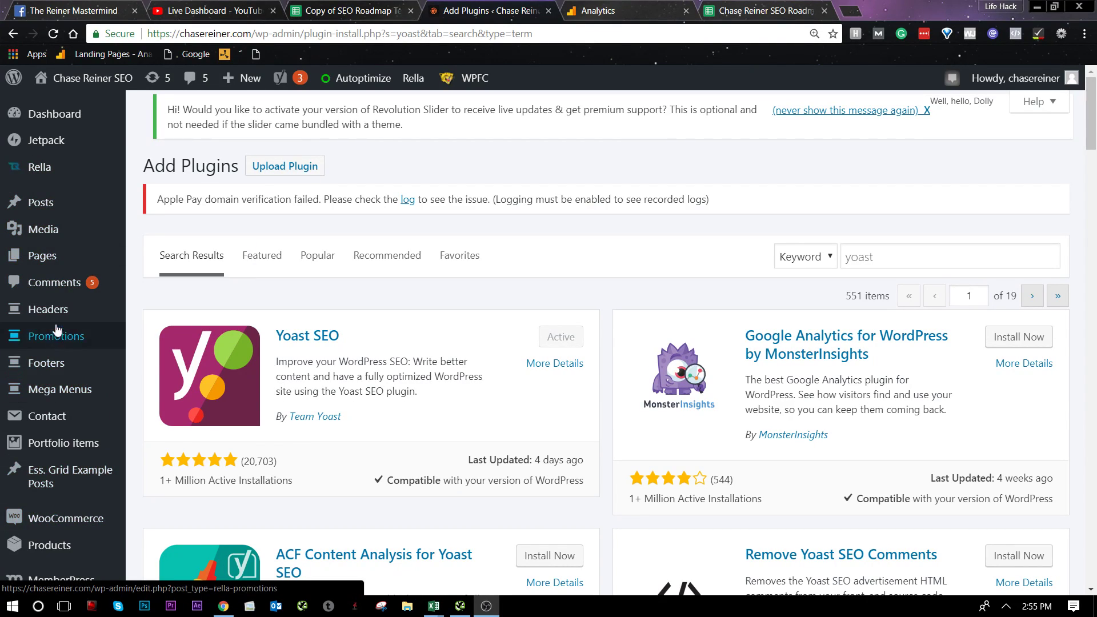
{"action": "scroll", "coordinate": [40, 229], "scroll_direction": "down", "scroll_amount": 2}
Scroll the Installed Plugins list down to Yoast SEO, then open SEO > General.
{"action": "left_click", "coordinate": [57, 509]}
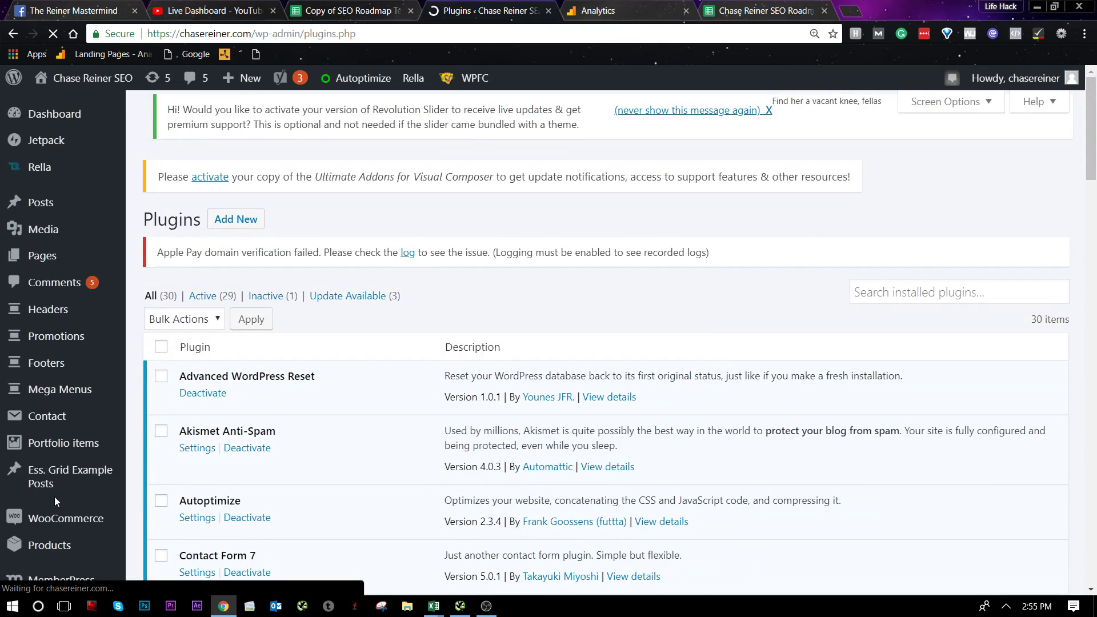
{"action": "scroll", "coordinate": [458, 460], "scroll_direction": "down", "scroll_amount": 10}
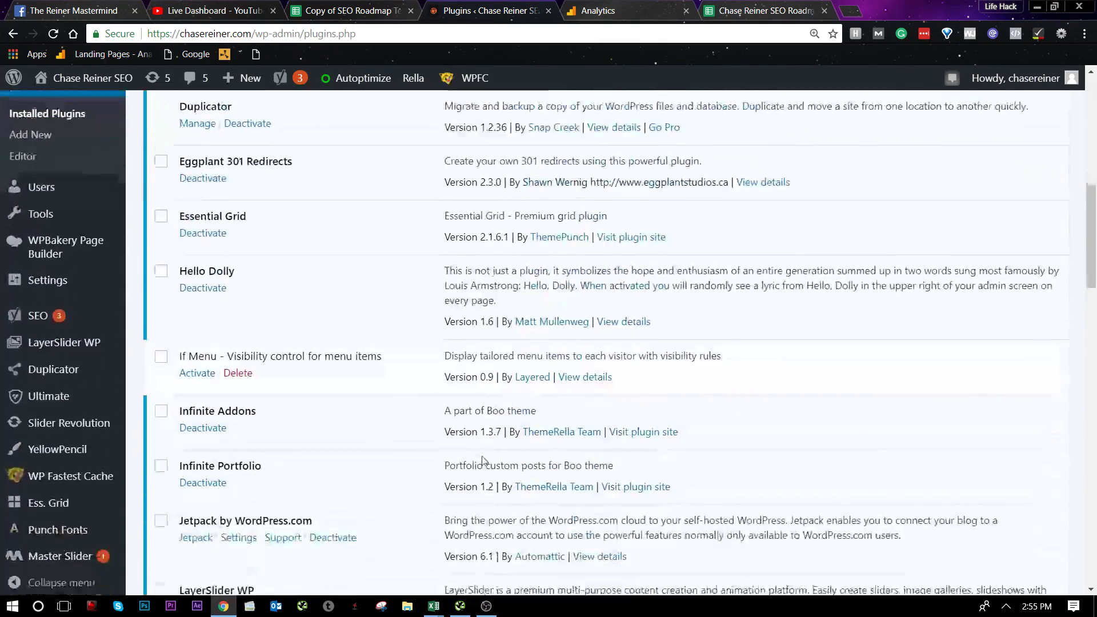
{"action": "scroll", "coordinate": [477, 459], "scroll_direction": "down", "scroll_amount": 6}
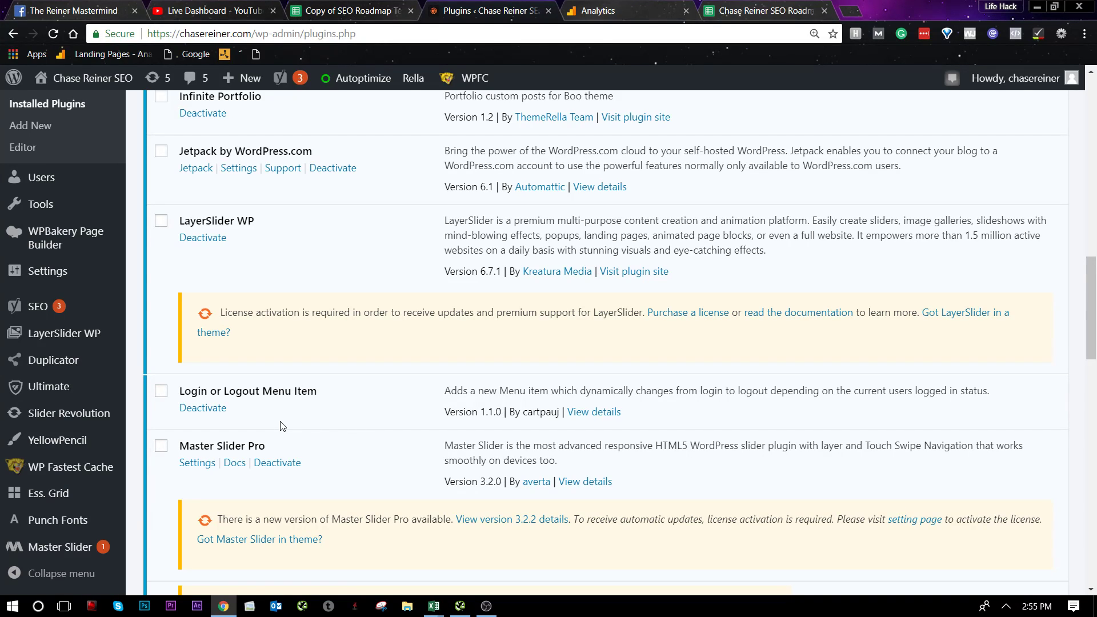
{"action": "scroll", "coordinate": [287, 430], "scroll_direction": "down", "scroll_amount": 7}
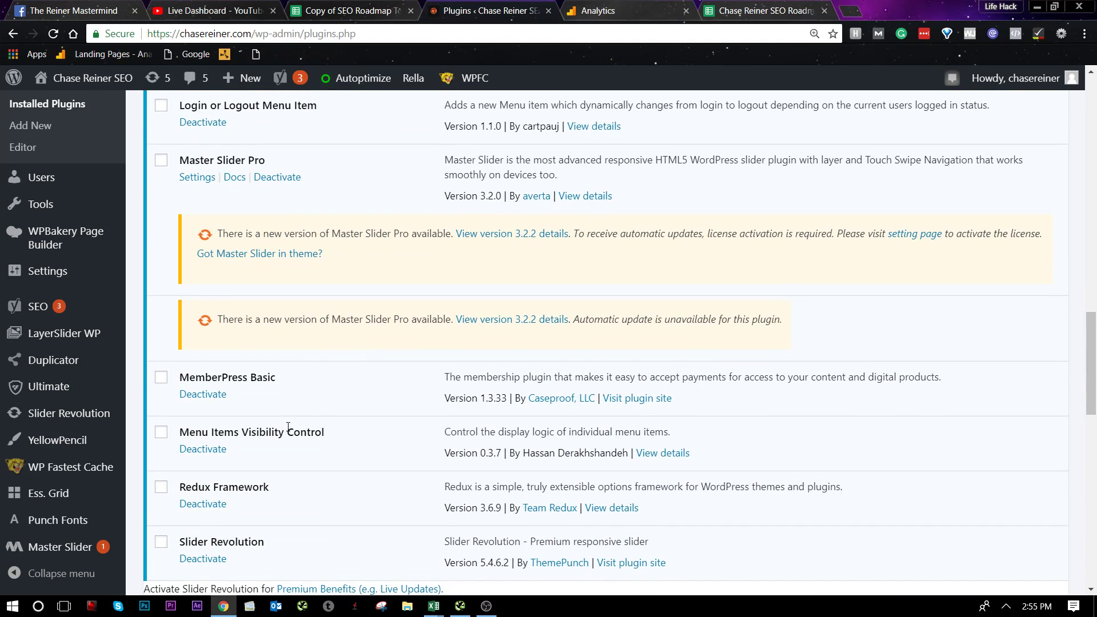
{"action": "scroll", "coordinate": [313, 417], "scroll_direction": "down", "scroll_amount": 10}
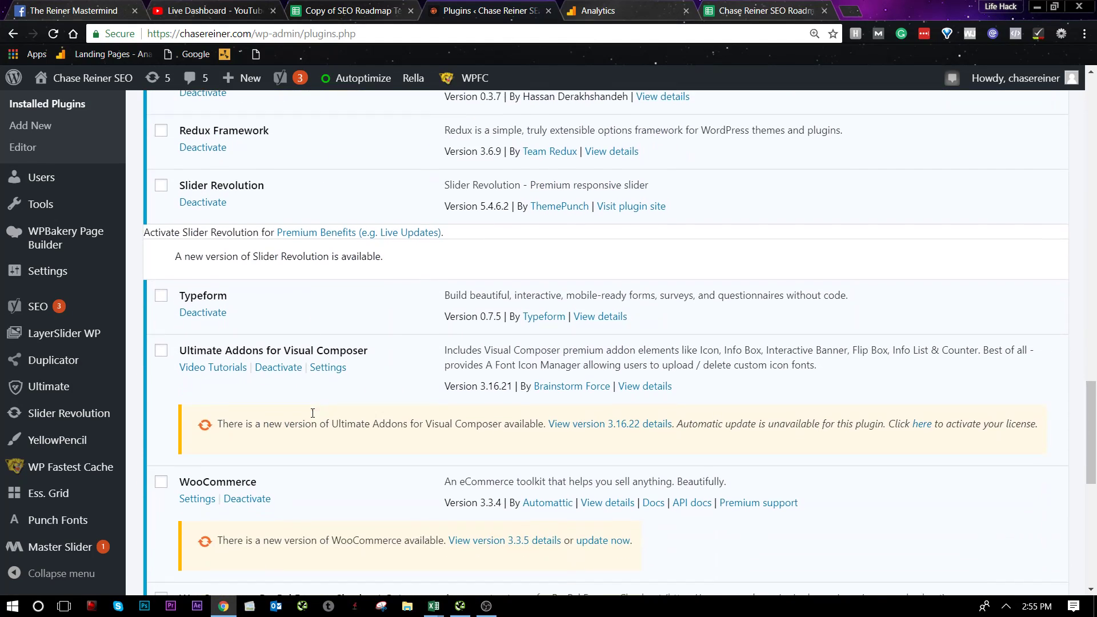
{"action": "scroll", "coordinate": [313, 417], "scroll_direction": "down", "scroll_amount": 3}
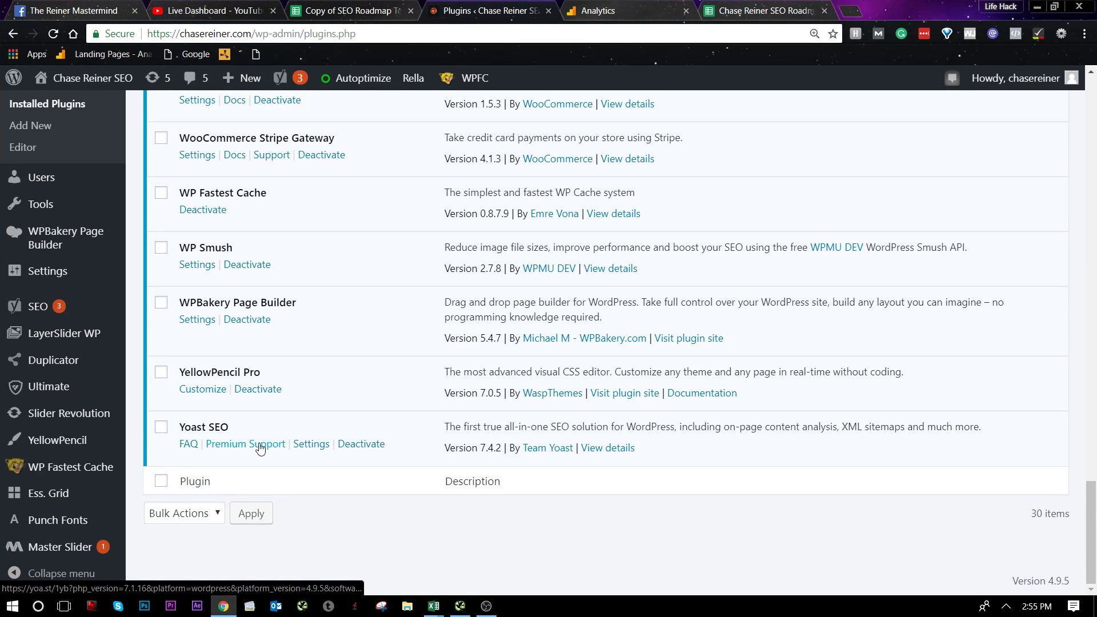
{"action": "left_click", "coordinate": [84, 308]}
{"action": "left_click", "coordinate": [15, 313]}
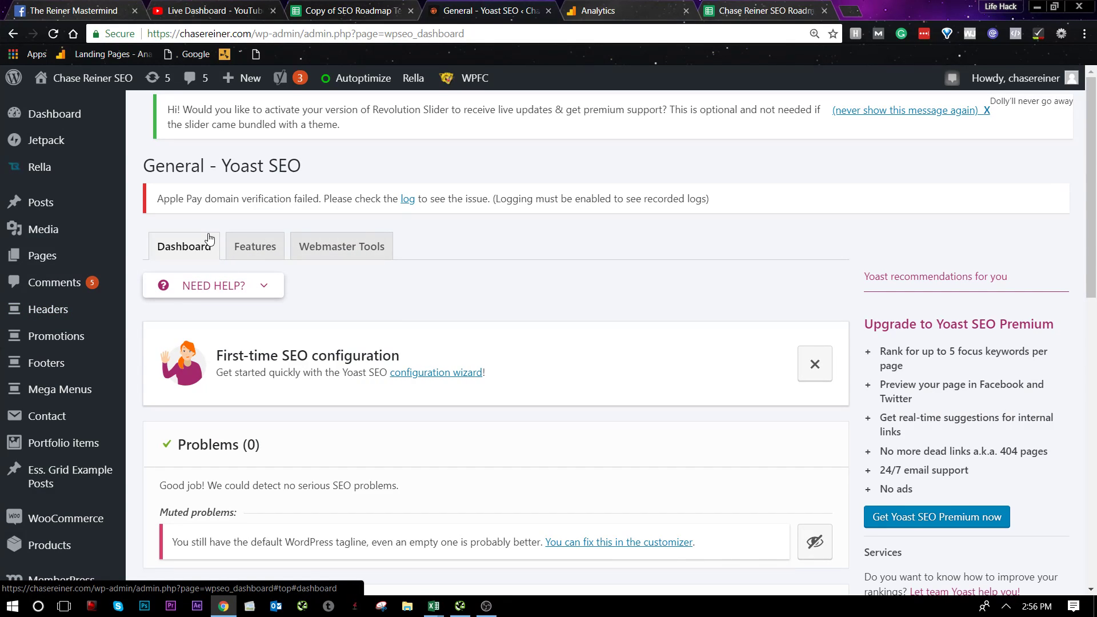
Review the Yoast dashboard and dismiss the First-time SEO configuration prompt.
{"action": "scroll", "coordinate": [398, 314], "scroll_direction": "down", "scroll_amount": 1}
{"action": "scroll", "coordinate": [398, 315], "scroll_direction": "down", "scroll_amount": 5}
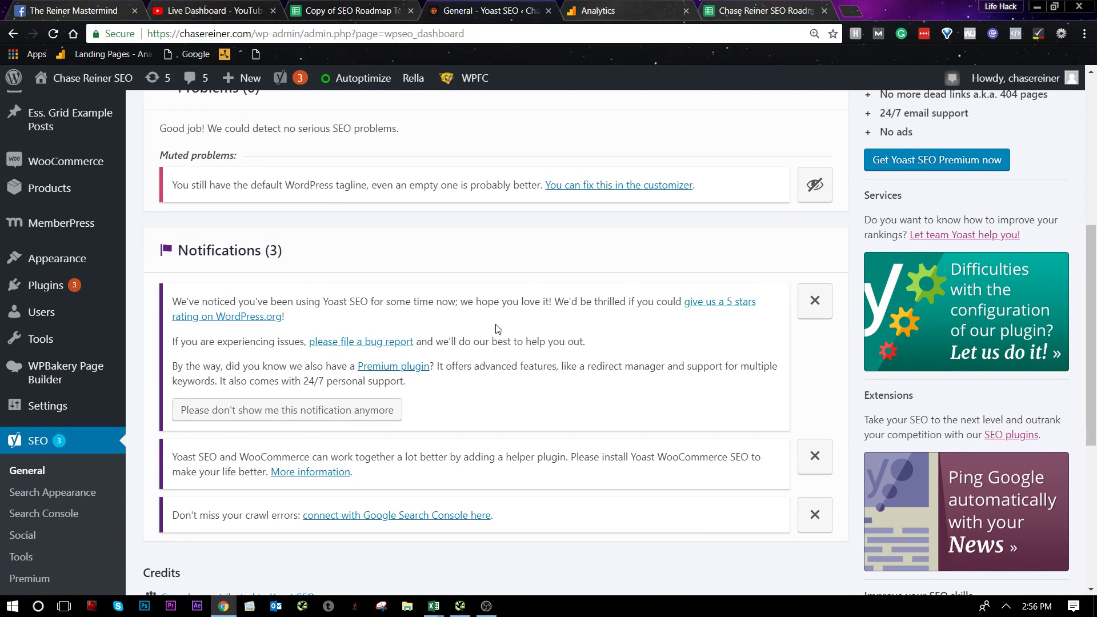
{"action": "scroll", "coordinate": [478, 407], "scroll_direction": "down", "scroll_amount": 5}
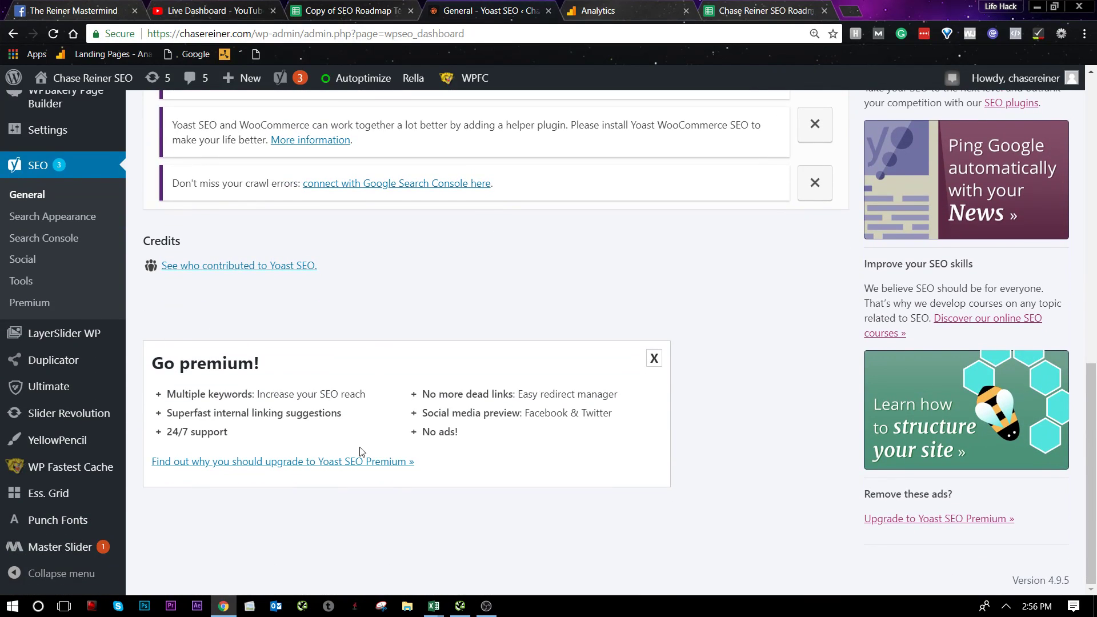
{"action": "scroll", "coordinate": [366, 457], "scroll_direction": "up", "scroll_amount": 10}
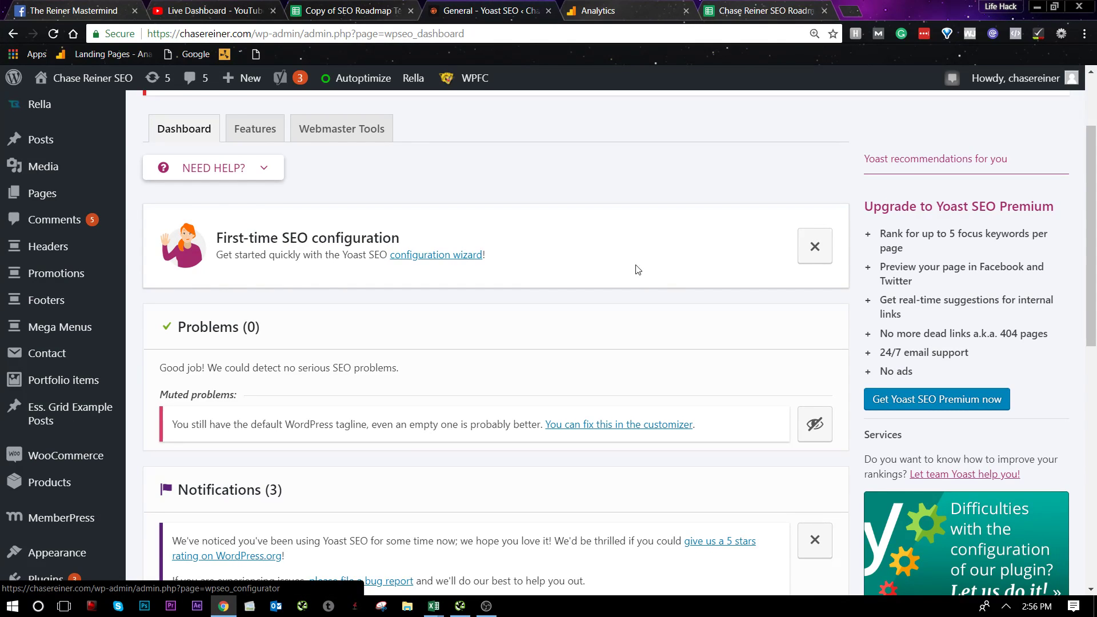
{"action": "left_click", "coordinate": [817, 257]}
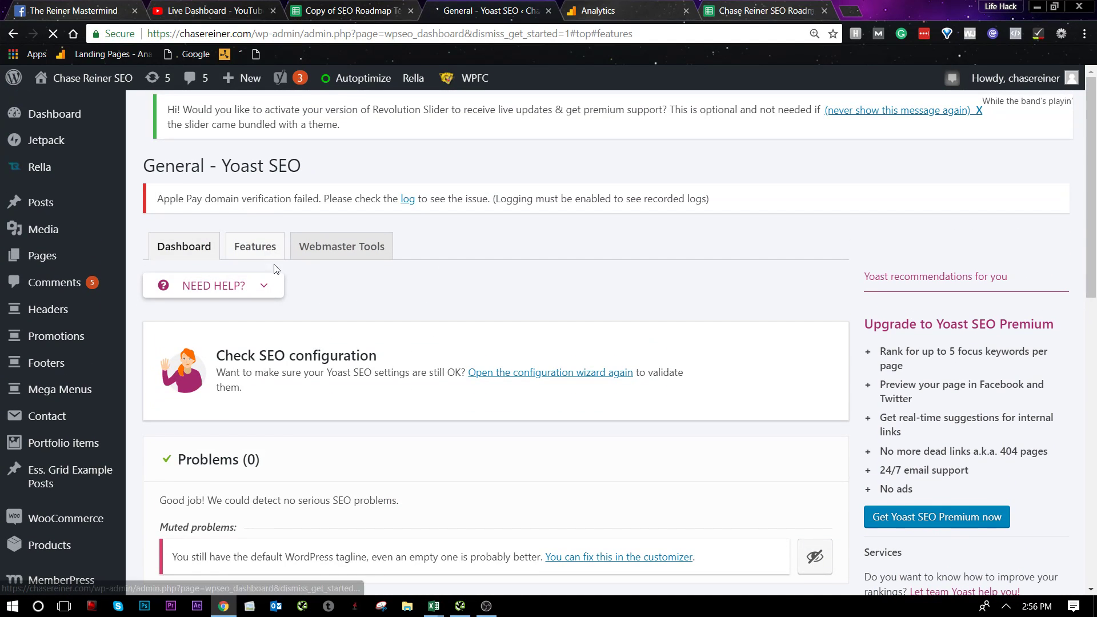
Show the Features tab and check that every feature is switched On.
{"action": "left_click", "coordinate": [269, 249]}
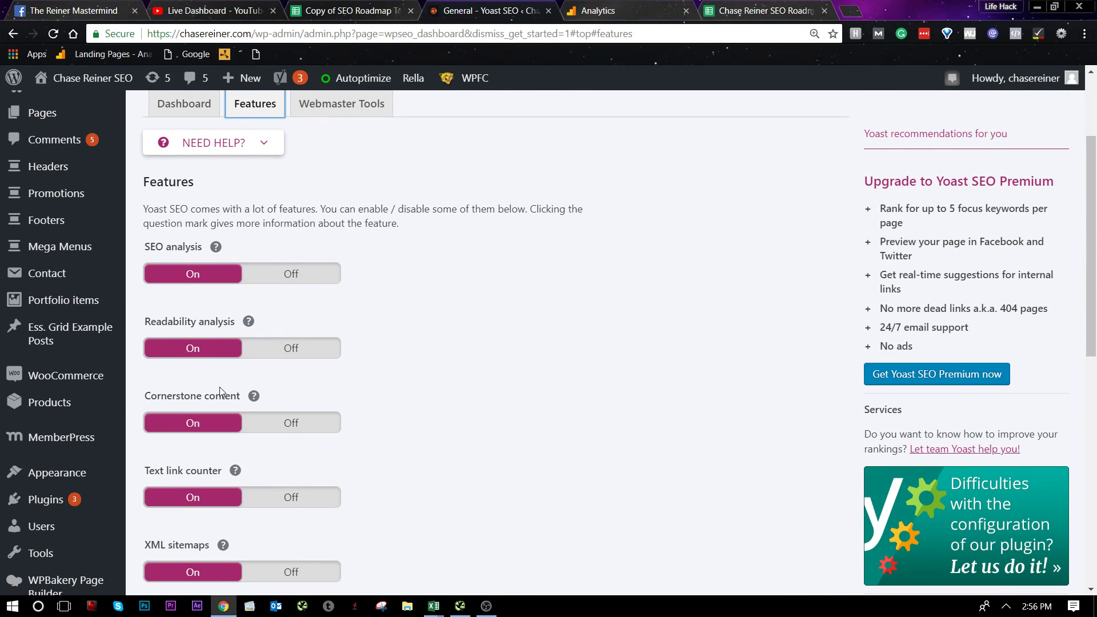
{"action": "scroll", "coordinate": [221, 408], "scroll_direction": "down", "scroll_amount": 6}
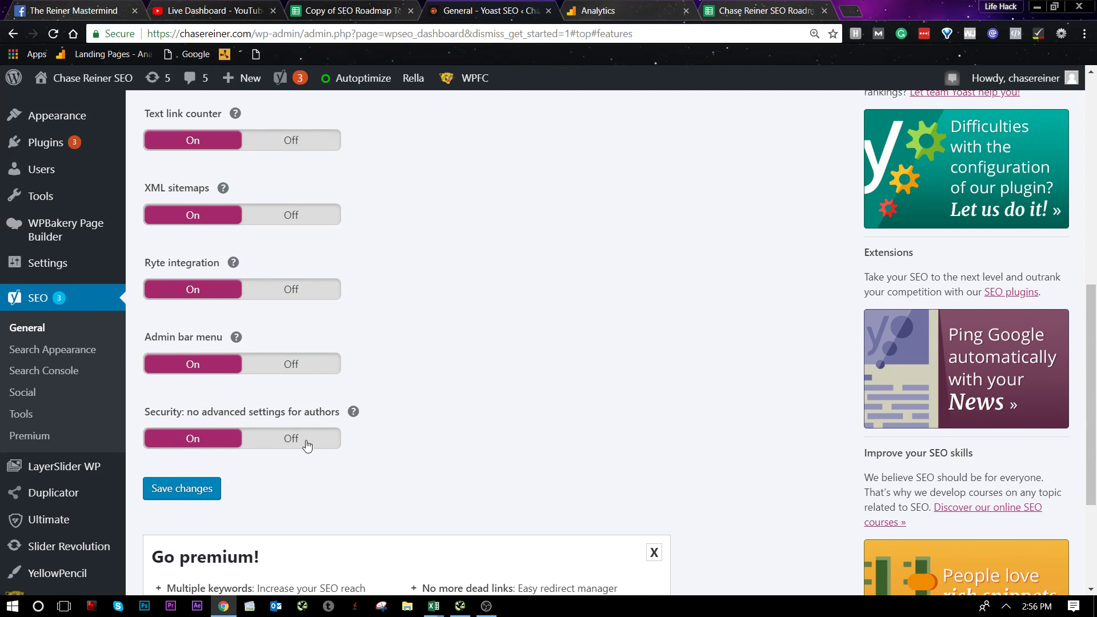
{"action": "scroll", "coordinate": [235, 440], "scroll_direction": "up", "scroll_amount": 9}
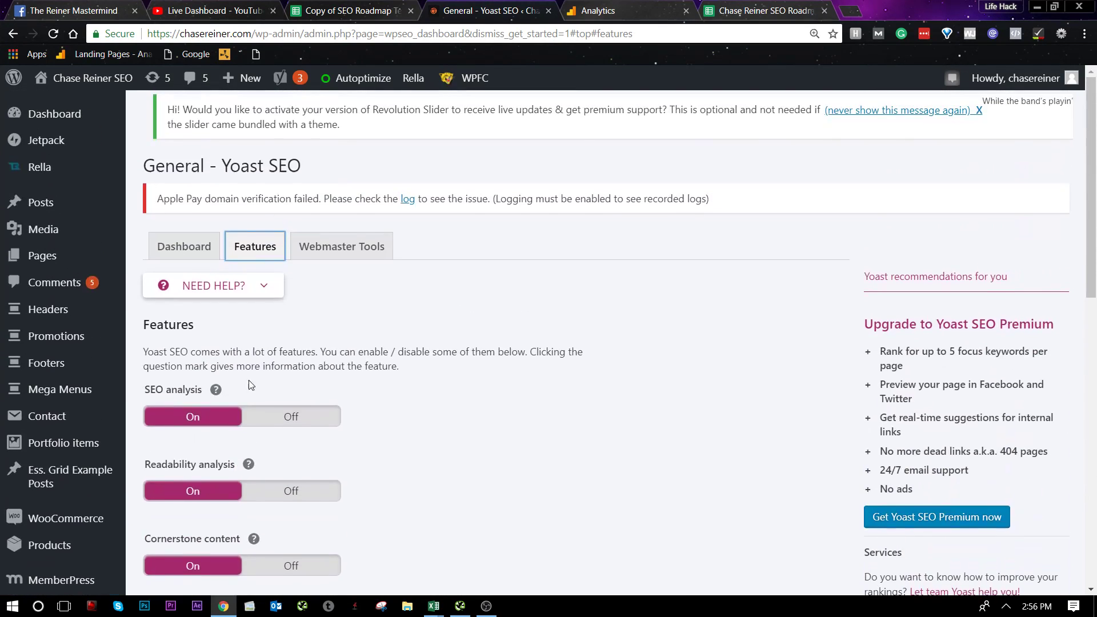
Check that the Webmaster Tools Baidu, Bing, Google and Yandex verification fields are all empty.
{"action": "left_click", "coordinate": [314, 252]}
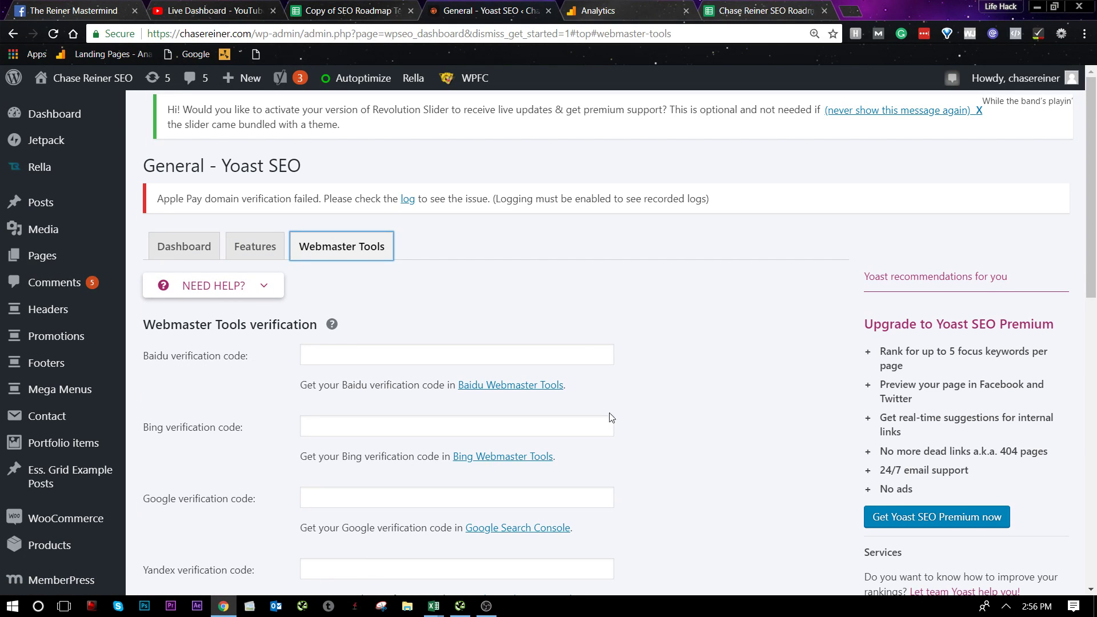
{"action": "scroll", "coordinate": [569, 346], "scroll_direction": "down", "scroll_amount": 3}
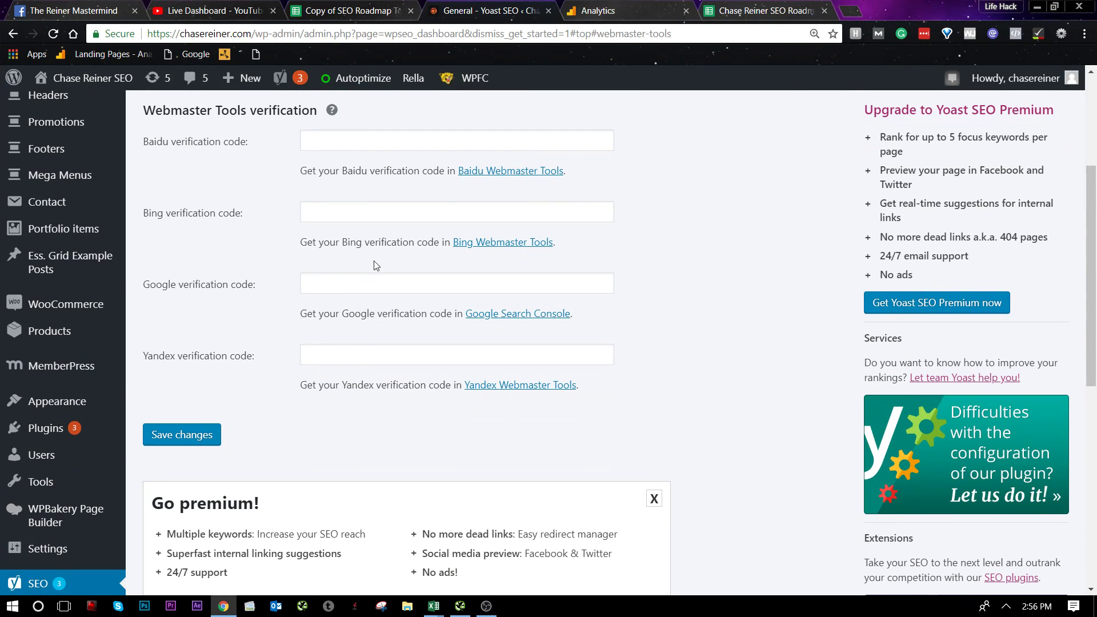
{"action": "left_click", "coordinate": [376, 146]}
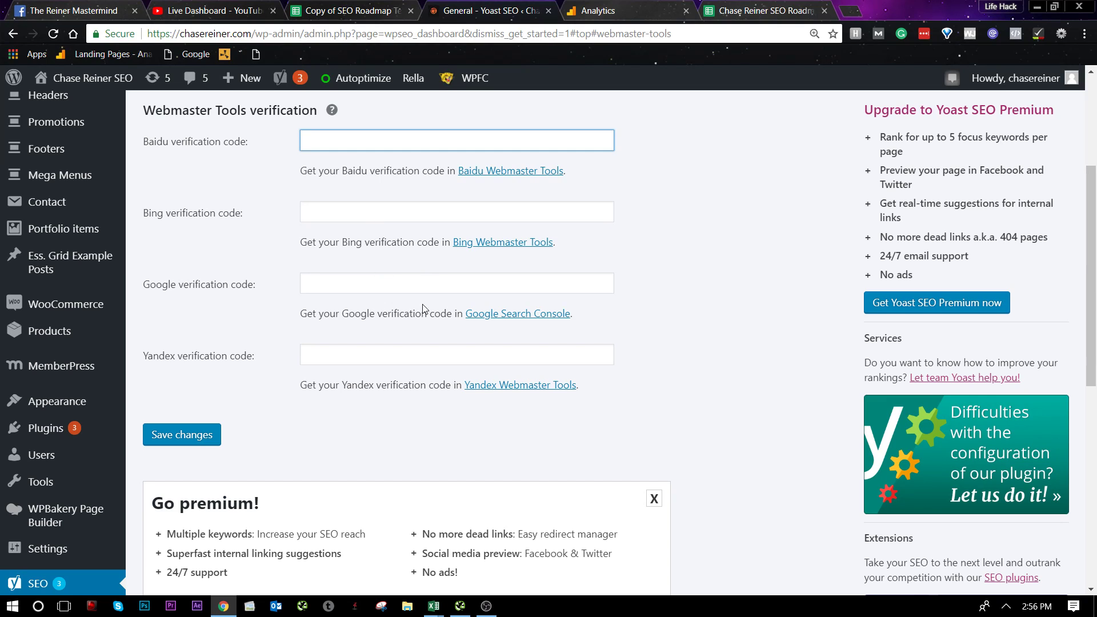
{"action": "left_click", "coordinate": [336, 211]}
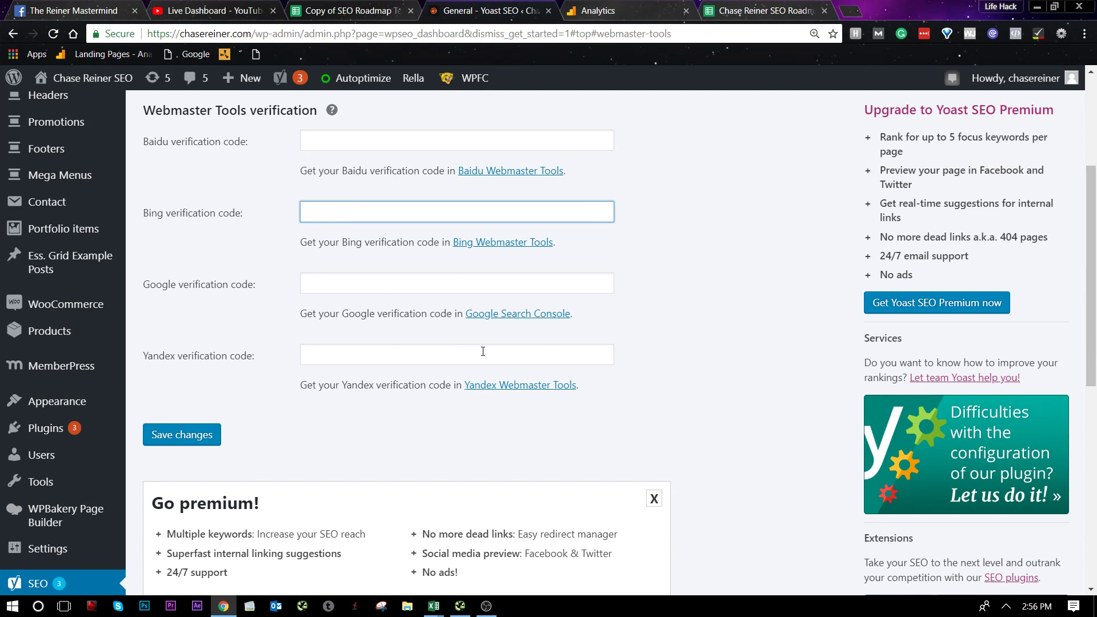
{"action": "scroll", "coordinate": [502, 251], "scroll_direction": "up", "scroll_amount": 2}
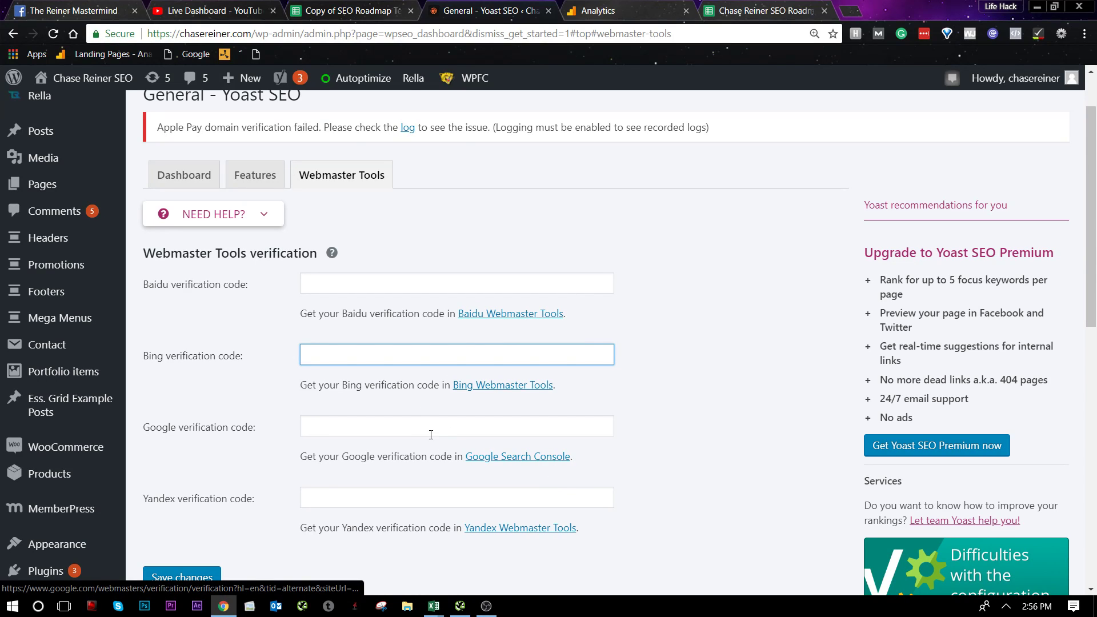
{"action": "scroll", "coordinate": [347, 285], "scroll_direction": "down", "scroll_amount": 1}
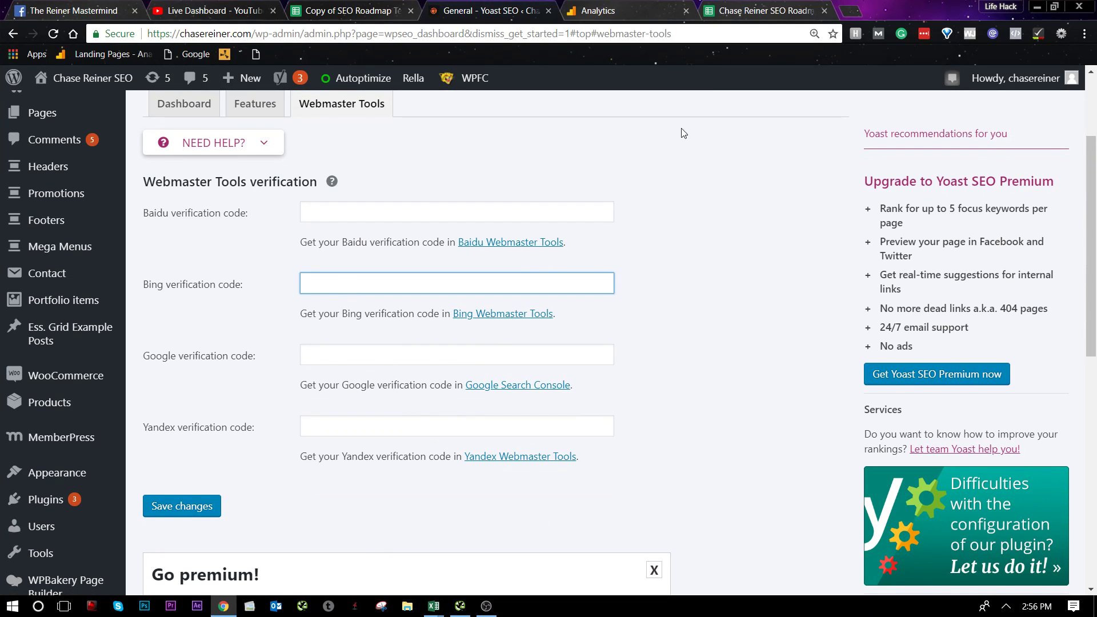
{"action": "scroll", "coordinate": [100, 518], "scroll_direction": "down", "scroll_amount": 3}
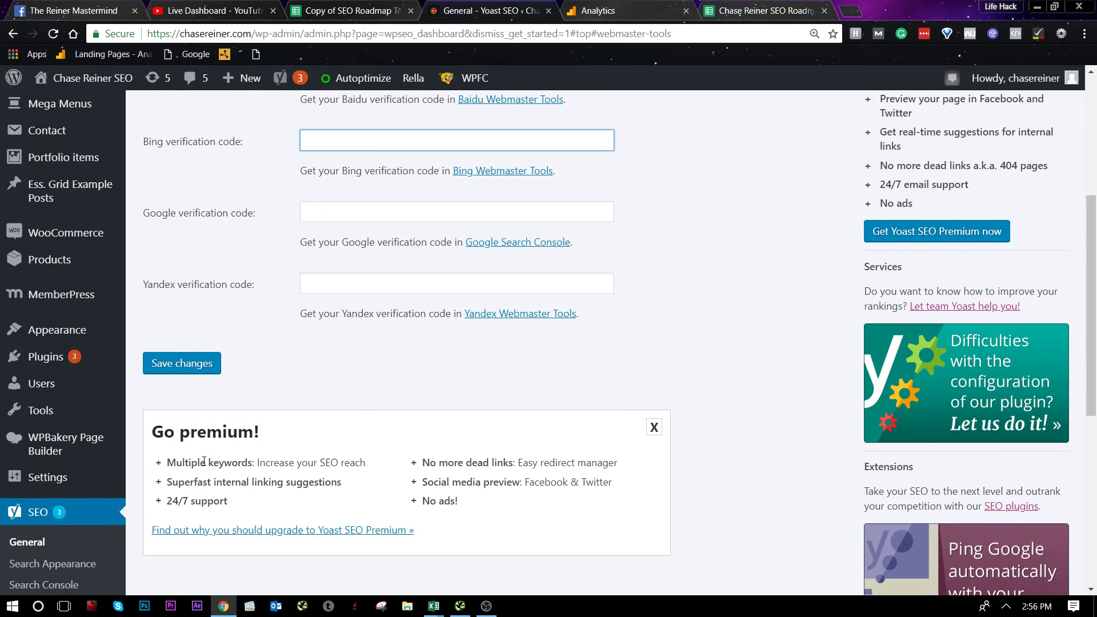
{"action": "scroll", "coordinate": [62, 446], "scroll_direction": "down", "scroll_amount": 1}
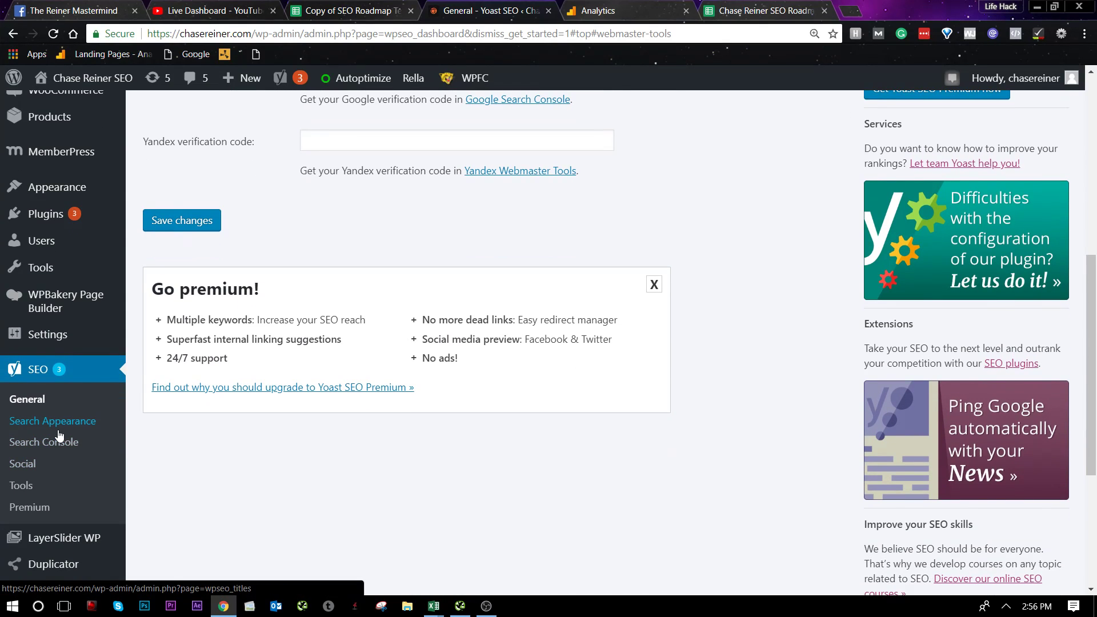
Open Search Appearance and leave the Knowledge Graph 'Company or person' choice unset.
{"action": "left_click", "coordinate": [59, 433]}
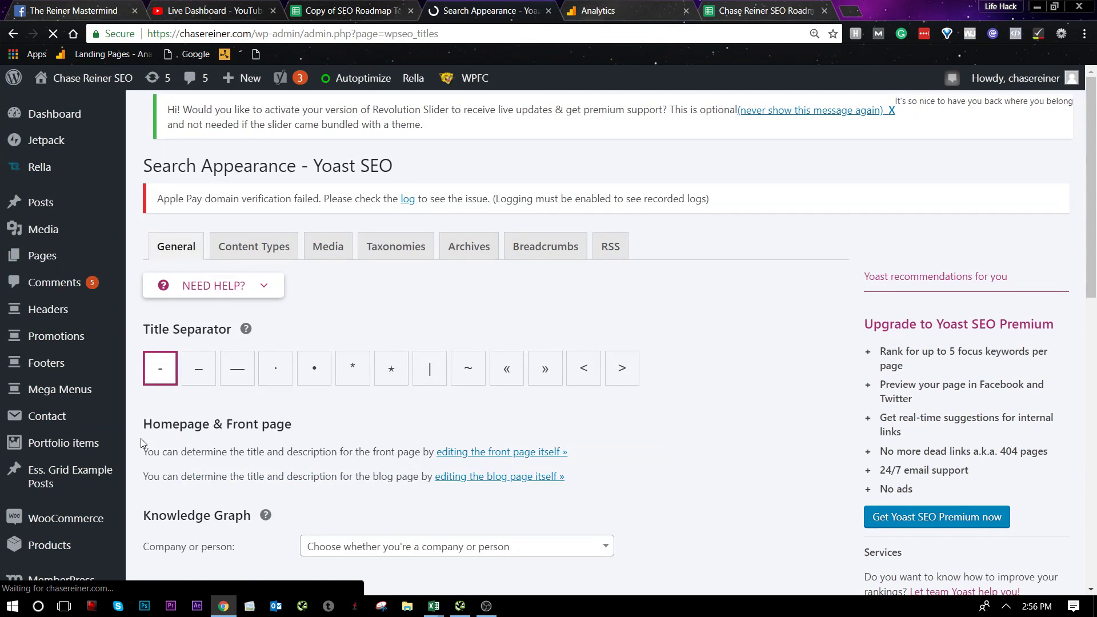
{"action": "scroll", "coordinate": [235, 406], "scroll_direction": "down", "scroll_amount": 4}
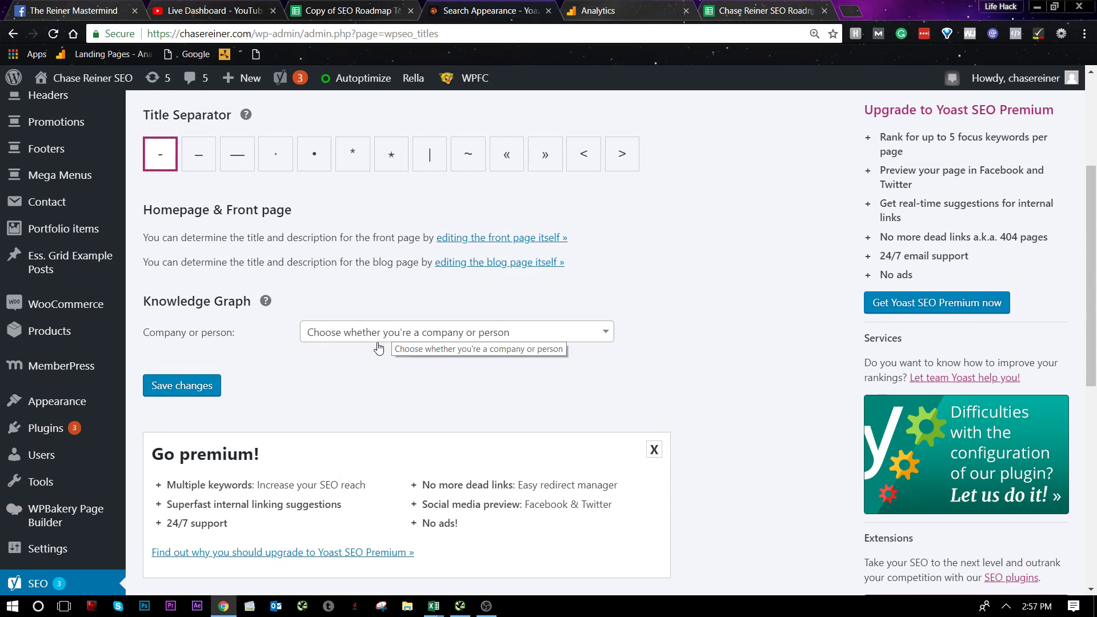
{"action": "left_click", "coordinate": [532, 336]}
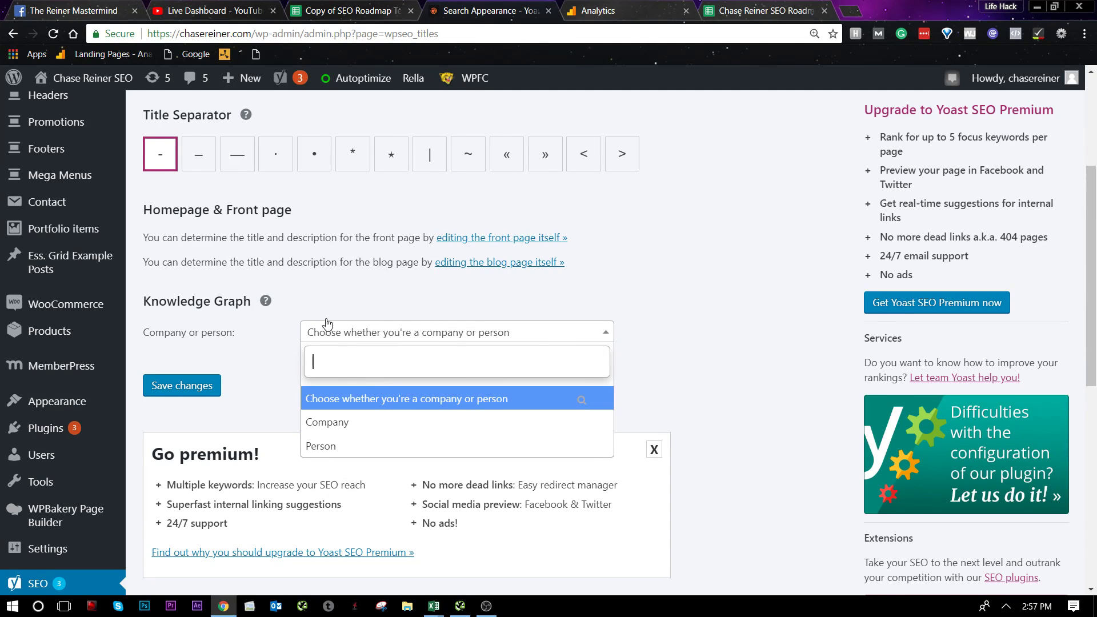
{"action": "left_click", "coordinate": [329, 342]}
{"action": "scroll", "coordinate": [296, 389], "scroll_direction": "up", "scroll_amount": 1}
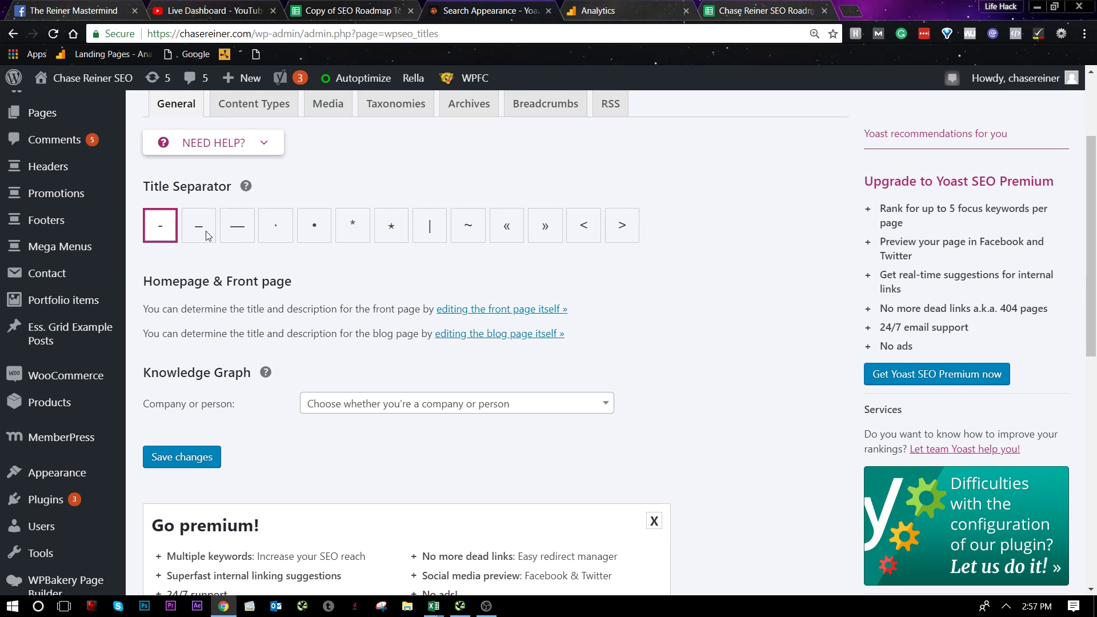
Switch to the Content Types tab showing the Posts search settings.
{"action": "scroll", "coordinate": [404, 290], "scroll_direction": "down", "scroll_amount": 3}
{"action": "scroll", "coordinate": [367, 323], "scroll_direction": "up", "scroll_amount": 4}
{"action": "left_click", "coordinate": [237, 173]}
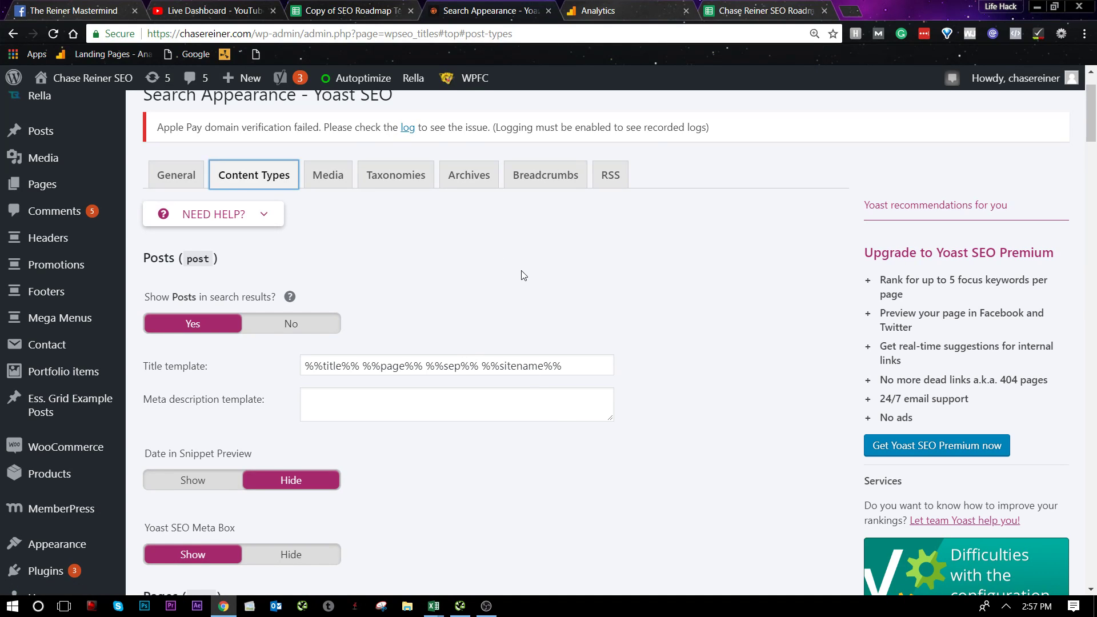
Launch a blank Notepad document from the Windows Start search ('tex').
{"action": "left_click", "coordinate": [12, 606]}
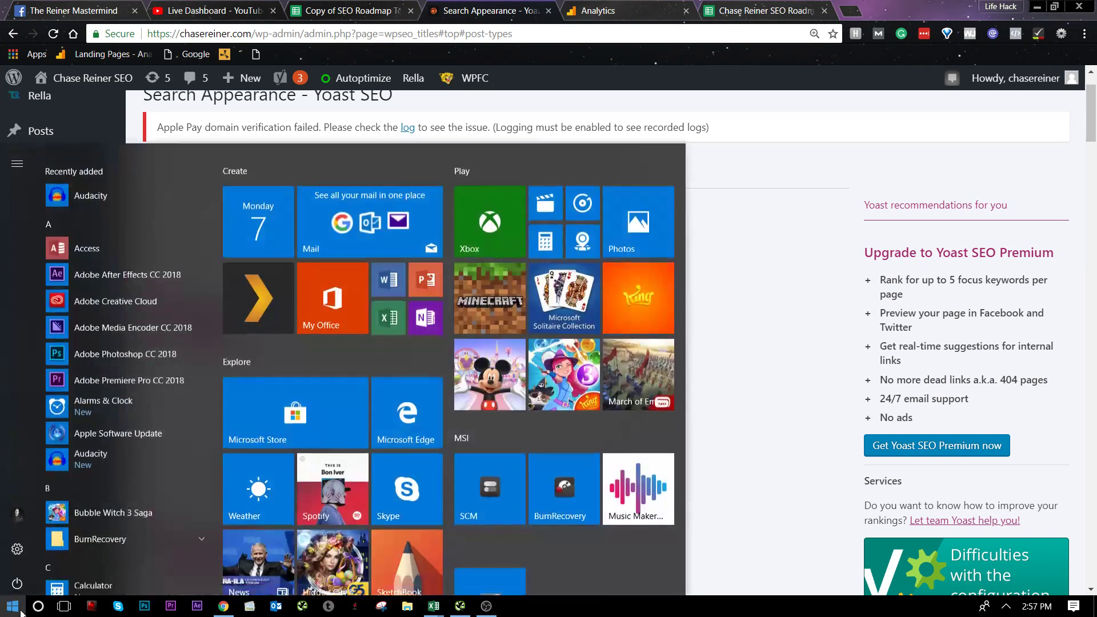
{"action": "type", "text": "tex"}
{"action": "key", "text": "Return"}
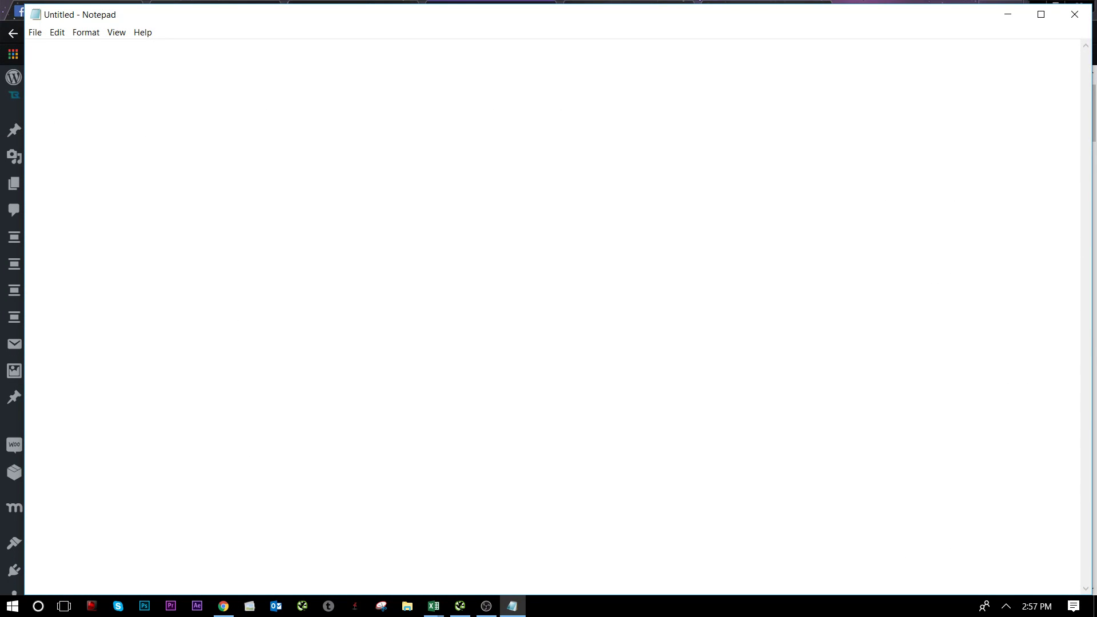
Return to Chrome's SEO Roadmap spreadsheet and its Indexation checklist.
{"action": "key", "text": "alt+Tab"}
{"action": "key", "text": "ctrl+shift+Tab"}
{"action": "scroll", "coordinate": [135, 359], "scroll_direction": "down", "scroll_amount": 1}
{"action": "scroll", "coordinate": [138, 361], "scroll_direction": "up", "scroll_amount": 5}
{"action": "scroll", "coordinate": [135, 361], "scroll_direction": "up", "scroll_amount": 6}
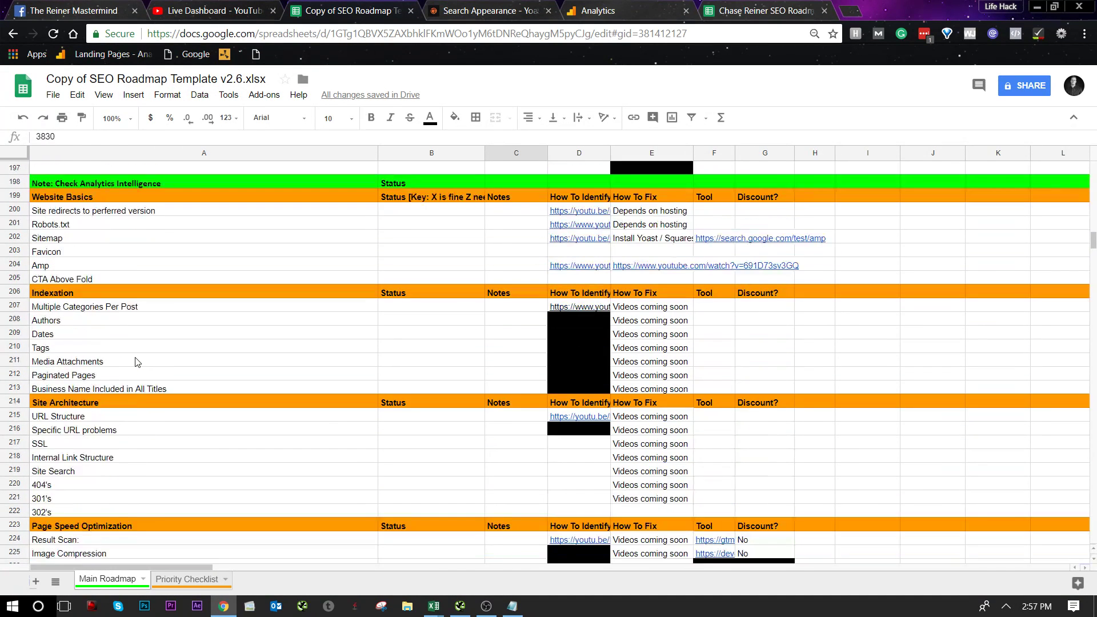
Copy cells A207:A213, Multiple Categories Per Post through Business Name Included in All Titles.
{"action": "left_click", "coordinate": [93, 360]}
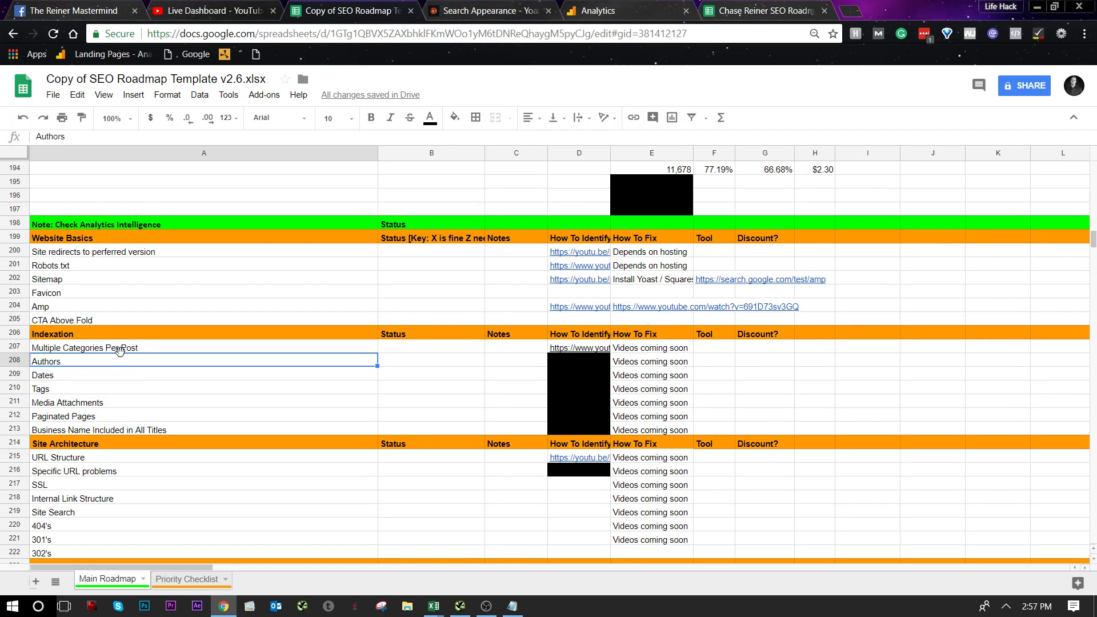
{"action": "left_click", "coordinate": [141, 351]}
{"action": "left_click", "coordinate": [163, 430], "text": "shift"}
{"action": "key", "text": "ctrl+c"}
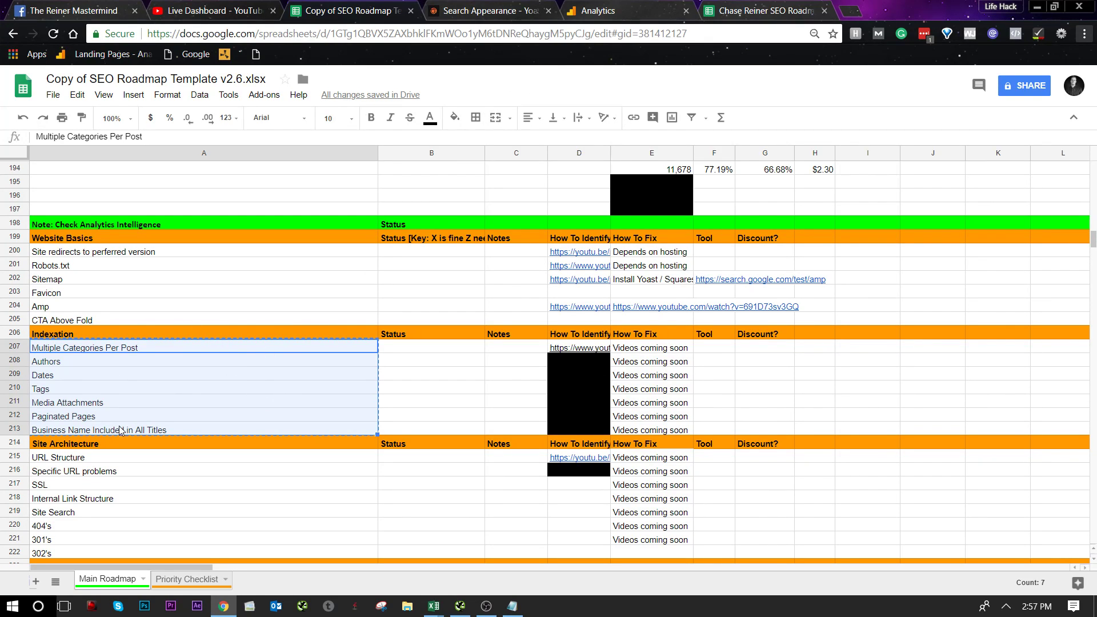
Paste the seven Indexation items into Notepad and replace the first line with 'Categories'.
{"action": "key", "text": "alt+Tab"}
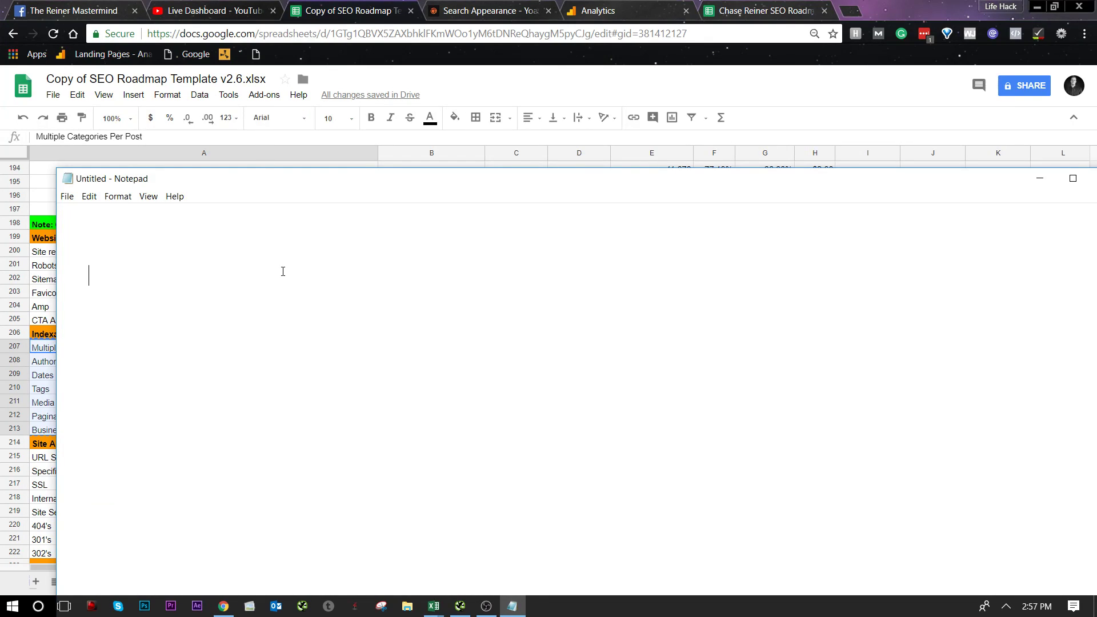
{"action": "key", "text": "ctrl+v"}
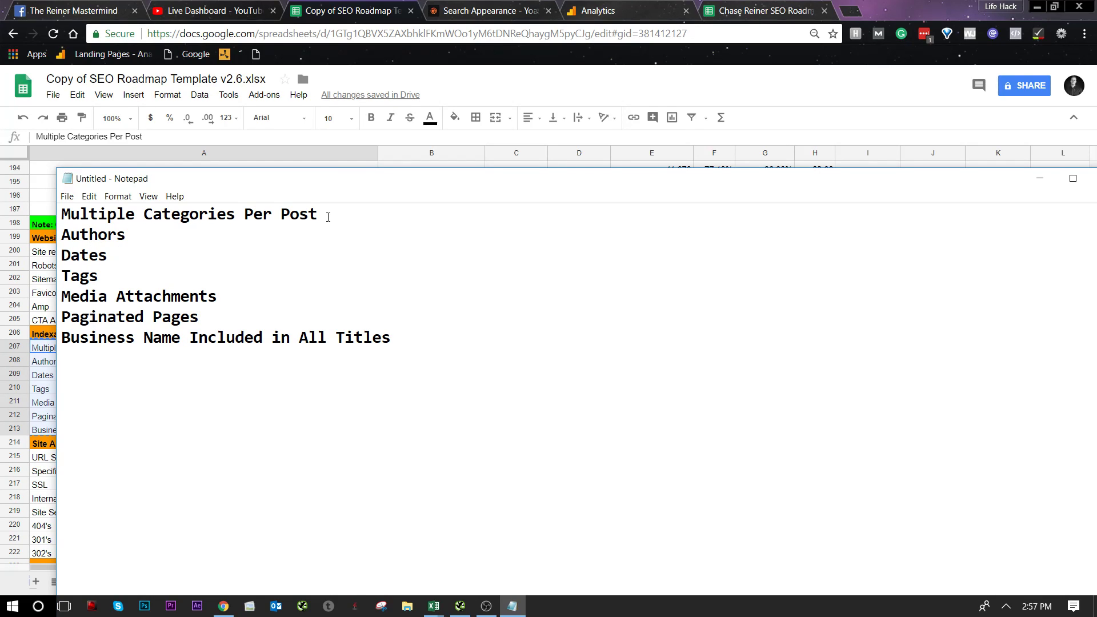
{"action": "left_click_drag", "start_coordinate": [328, 217], "coordinate": [62, 216]}
{"action": "type", "text": "Categoerie"}
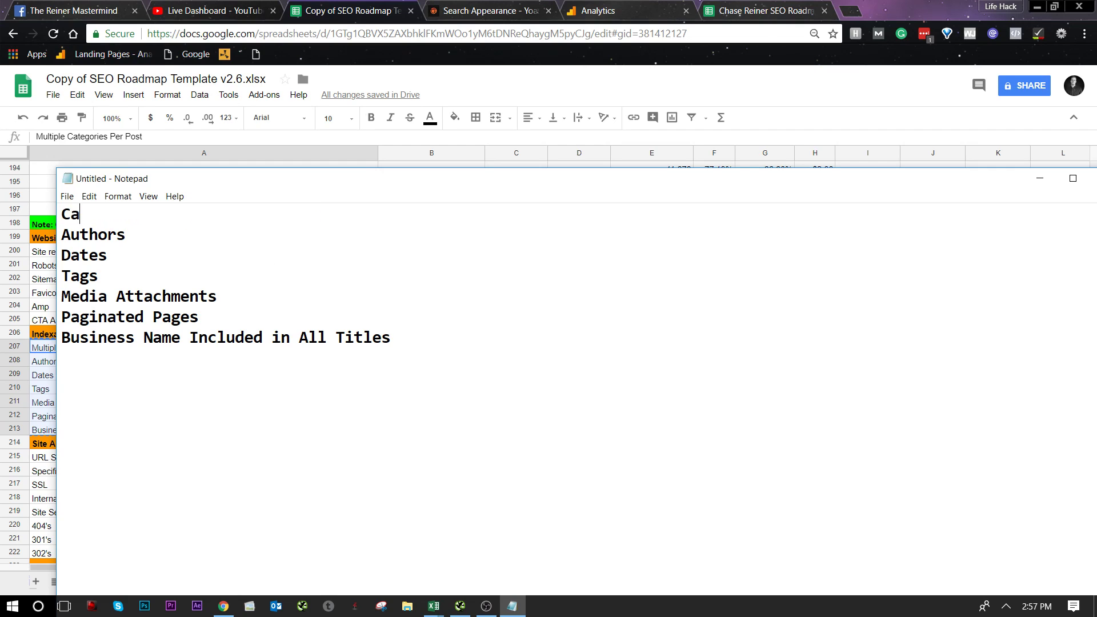
{"action": "key", "text": "BackSpace"}
{"action": "type", "text": "ries"}
{"action": "left_click", "coordinate": [187, 218]}
Glance at the Yoast Search Appearance page, then complete the first line as 'Categories (indexed)'.
{"action": "left_click", "coordinate": [483, 8]}
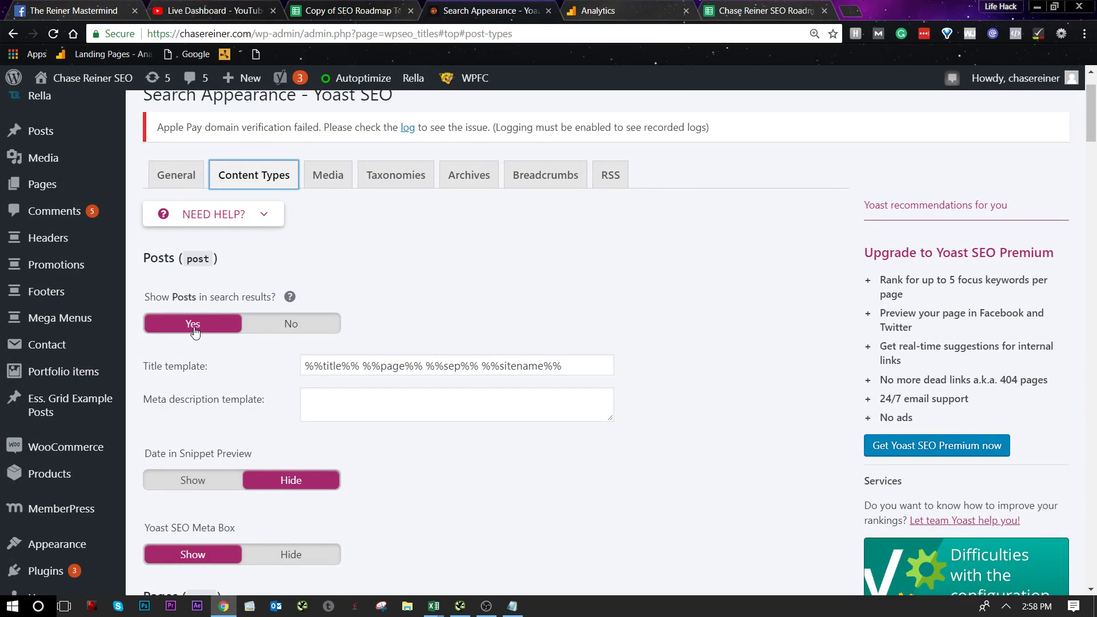
{"action": "scroll", "coordinate": [272, 366], "scroll_direction": "down", "scroll_amount": 1}
{"action": "scroll", "coordinate": [271, 366], "scroll_direction": "down", "scroll_amount": 7}
{"action": "scroll", "coordinate": [272, 366], "scroll_direction": "up", "scroll_amount": 10}
{"action": "key", "text": "alt+Tab"}
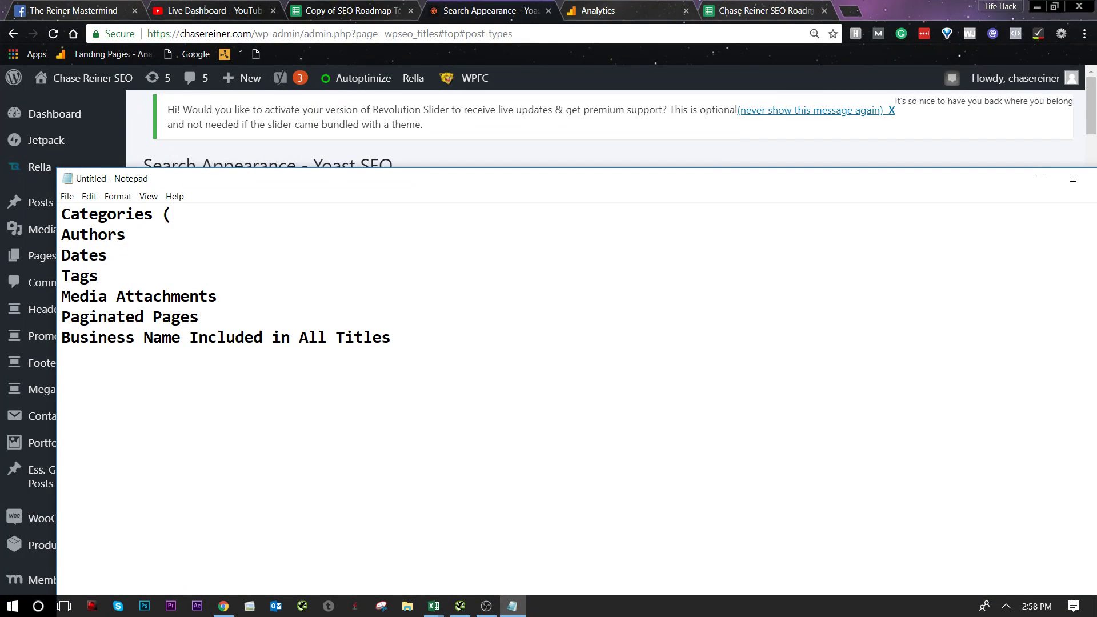
{"action": "type", "text": "indexed)"}
Select and reselect the 'Categories (indexed)' and Authors lines in the Notepad list.
{"action": "left_click_drag", "start_coordinate": [261, 215], "coordinate": [61, 216]}
{"action": "left_click", "coordinate": [179, 269]}
{"action": "left_click_drag", "start_coordinate": [260, 216], "coordinate": [51, 211]}
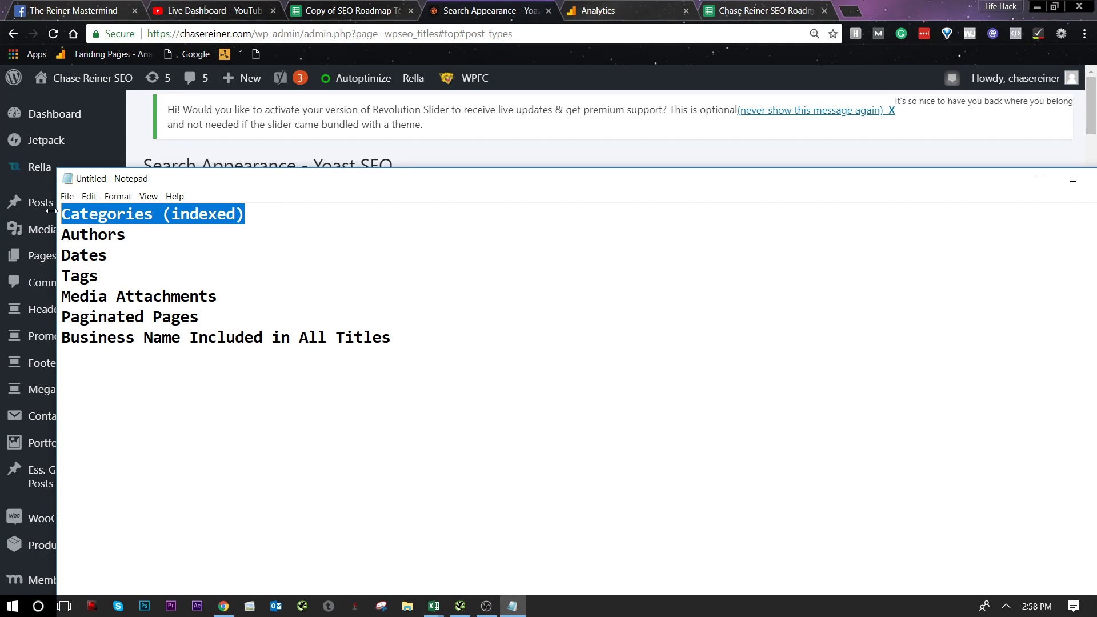
{"action": "left_click", "coordinate": [185, 237]}
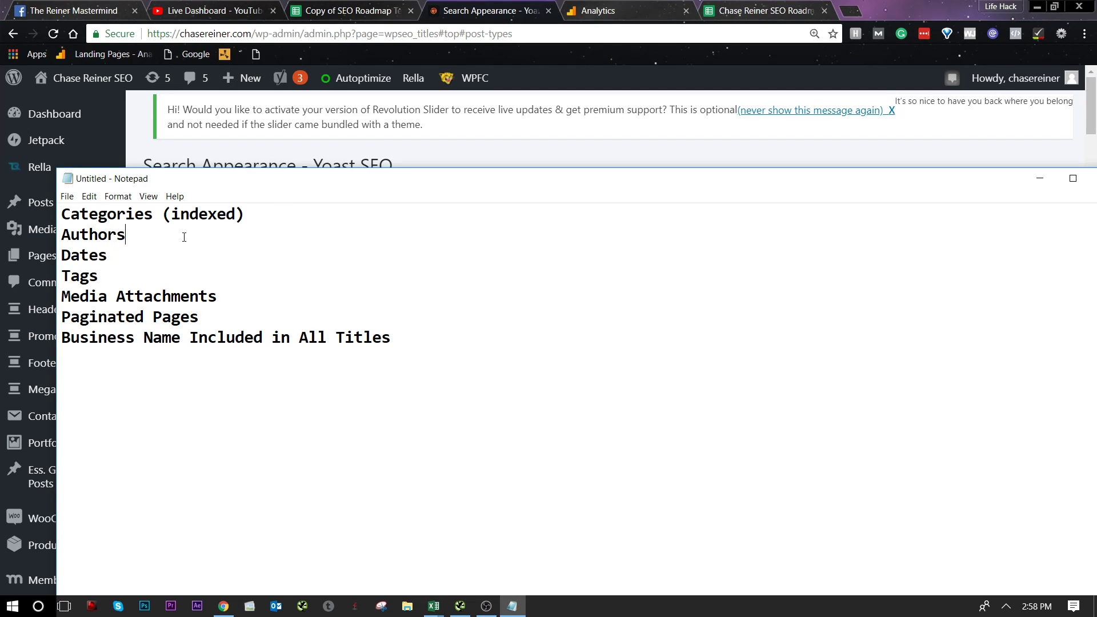
{"action": "double_click", "coordinate": [101, 234]}
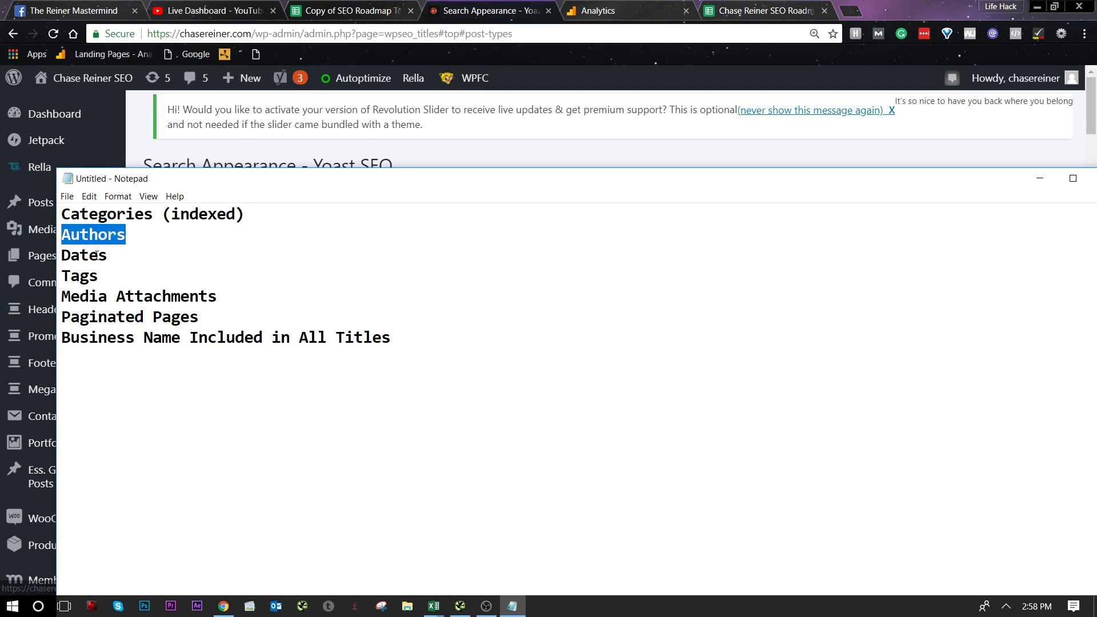
{"action": "left_click", "coordinate": [157, 237]}
{"action": "key", "text": "ctrl+shift+Home"}
{"action": "left_click", "coordinate": [74, 235]}
{"action": "left_click", "coordinate": [135, 231]}
{"action": "key", "text": "shift+Home"}
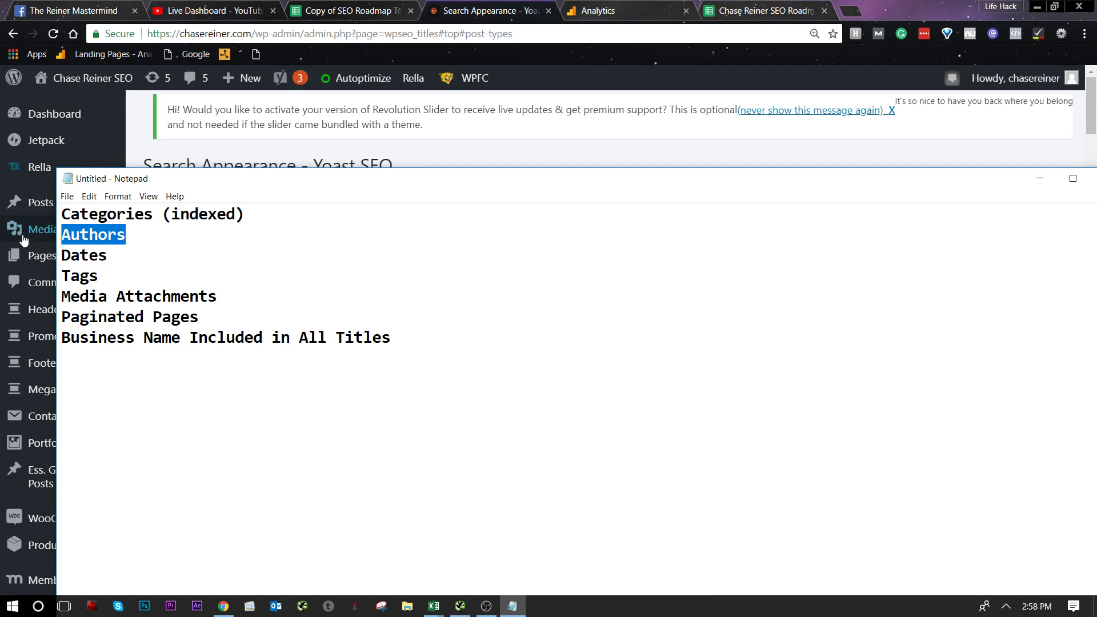
{"action": "left_click", "coordinate": [127, 242]}
{"action": "key", "text": "shift+Home"}
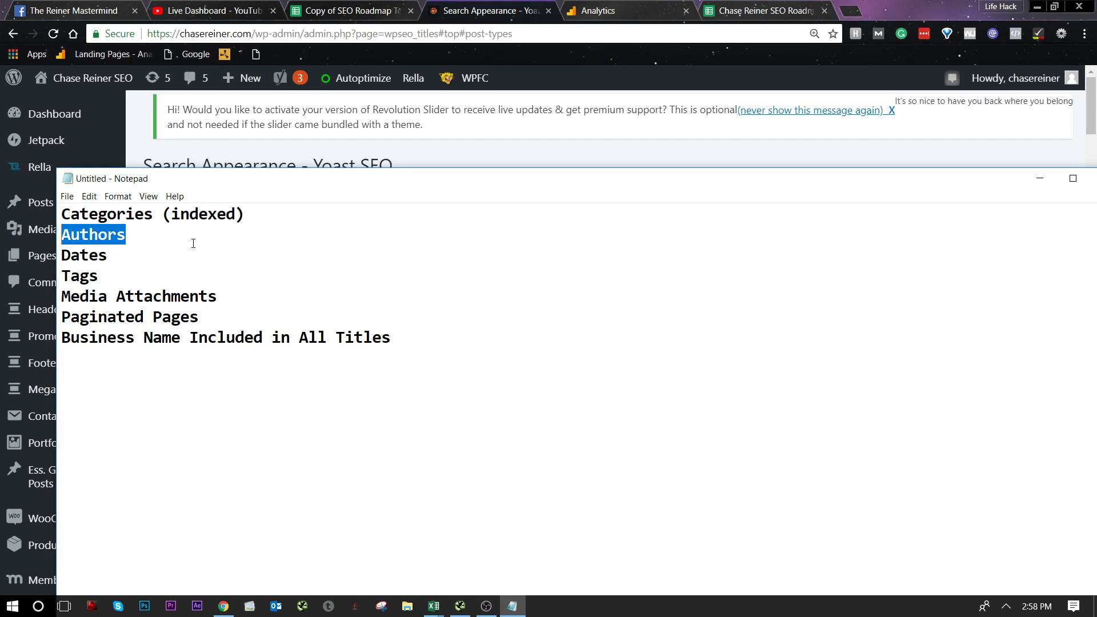
{"action": "left_click_drag", "start_coordinate": [277, 223], "coordinate": [62, 216]}
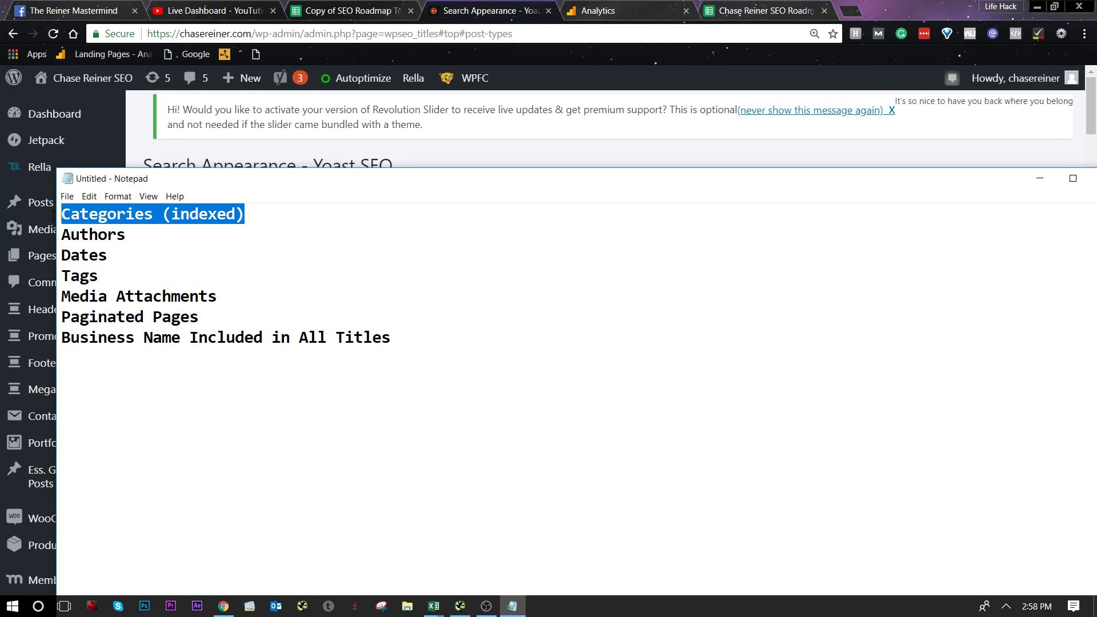
Append '(noindex)' to the Authors, Dates, Tags, Media Attachments and Paginated Pages lines.
{"action": "left_click", "coordinate": [185, 236]}
{"action": "type", "text": "(noindex)"}
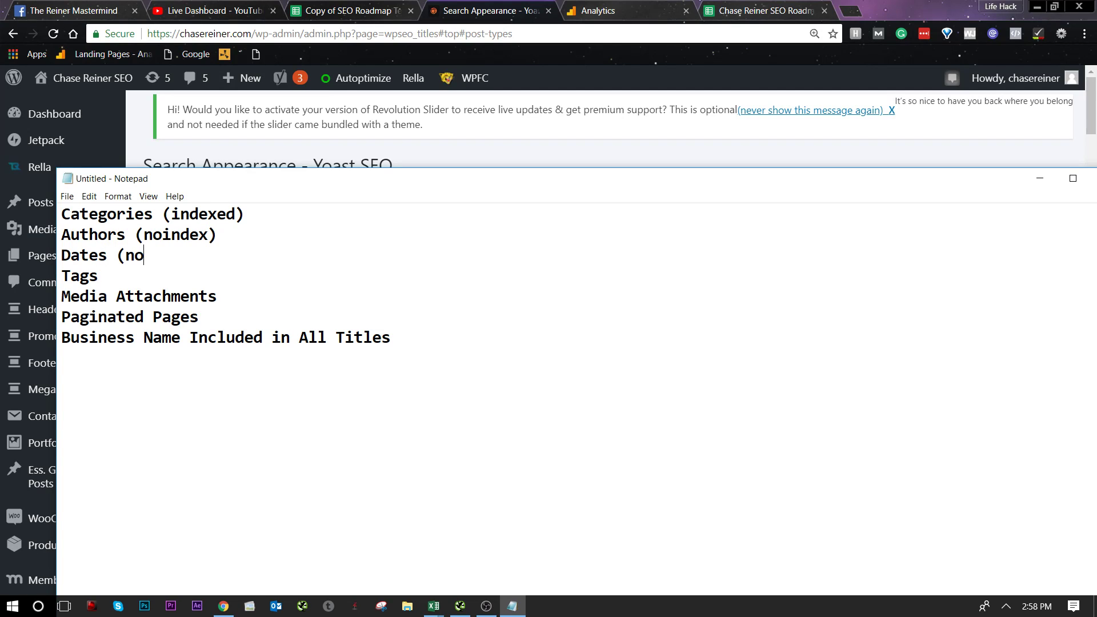
{"action": "type", "text": "index)bnindex_)"}
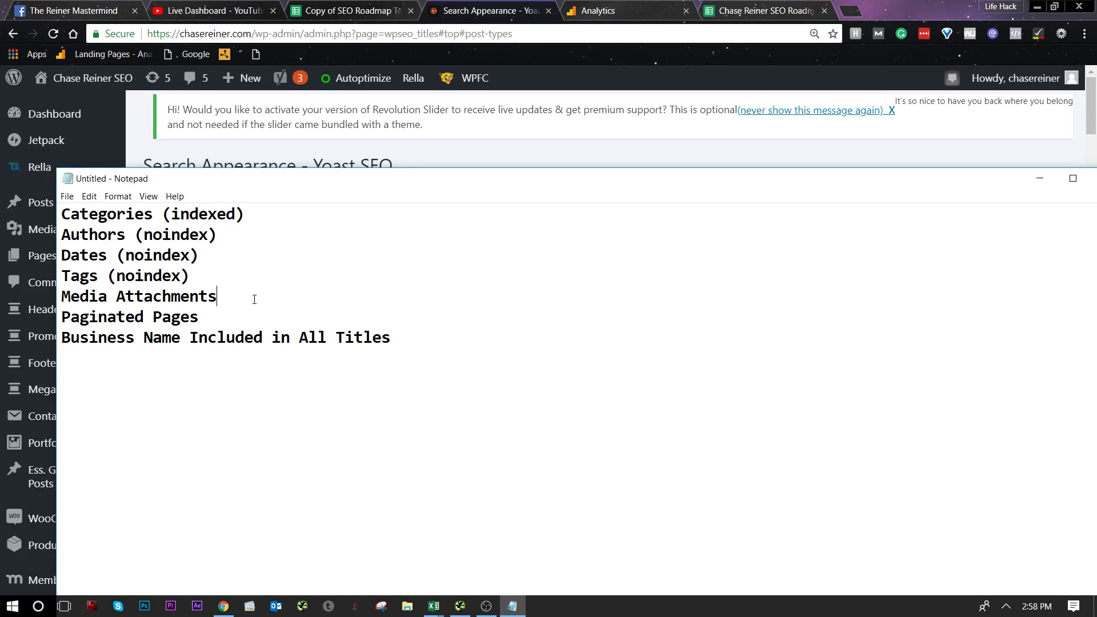
{"action": "type", "text": "index)(bno"}
{"action": "key", "text": "BackSpace"}
{"action": "key", "text": "BackSpace"}
{"action": "key", "text": "BackSpace"}
{"action": "type", "text": "noindex)"}
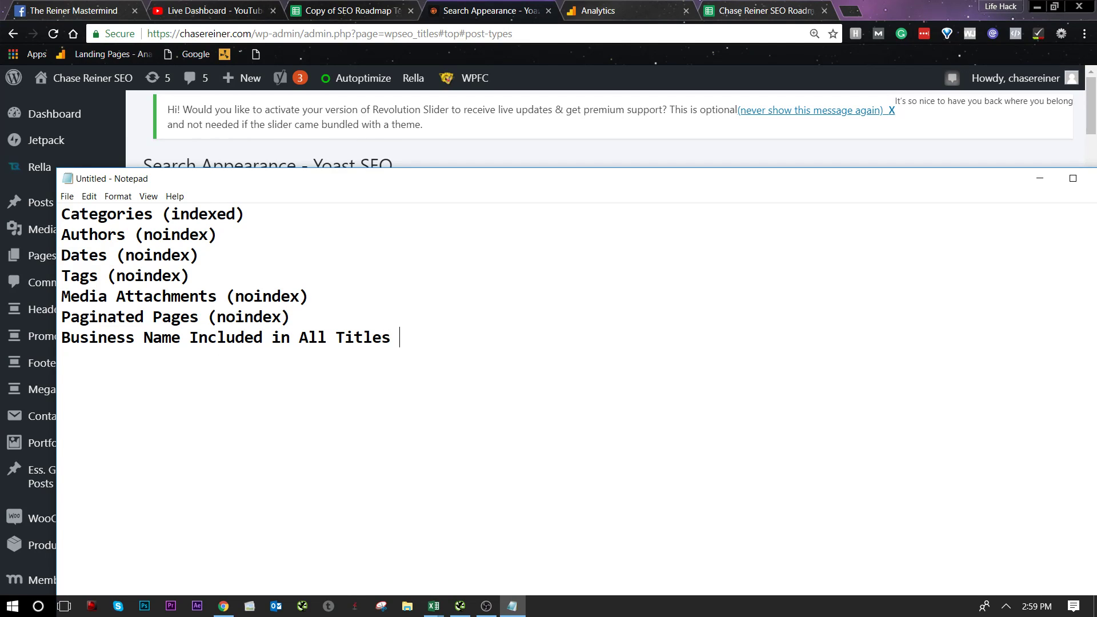
{"action": "type", "text": "(no"}
{"action": "key", "text": "BackSpace"}
{"action": "key", "text": "BackSpace"}
{"action": "key", "text": "BackSpace"}
Back in Yoast Content Types, show dates in the Posts and Pages snippet previews.
{"action": "scroll", "coordinate": [28, 543], "scroll_direction": "down", "scroll_amount": 10}
{"action": "left_click", "coordinate": [34, 549]}
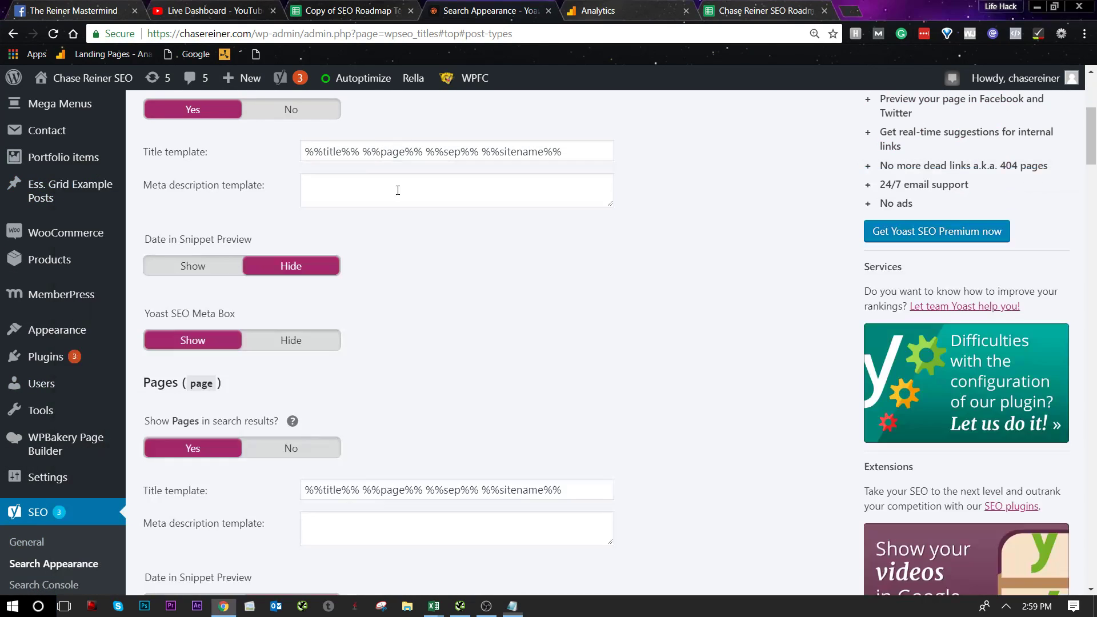
{"action": "scroll", "coordinate": [108, 488], "scroll_direction": "up", "scroll_amount": 4}
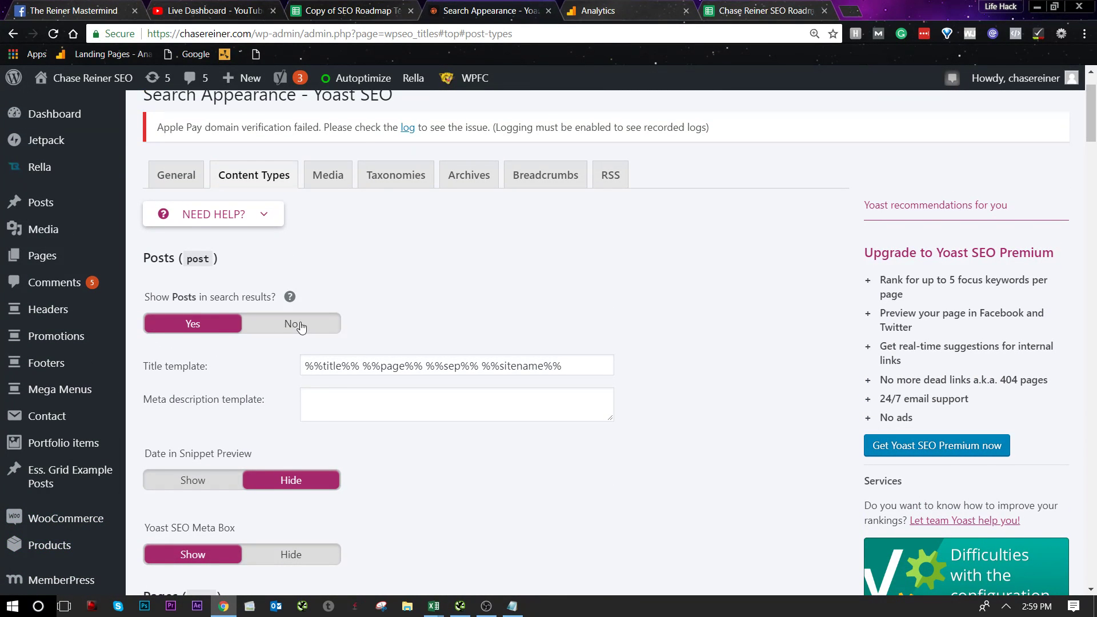
{"action": "scroll", "coordinate": [247, 452], "scroll_direction": "down", "scroll_amount": 1}
{"action": "left_click", "coordinate": [214, 411]}
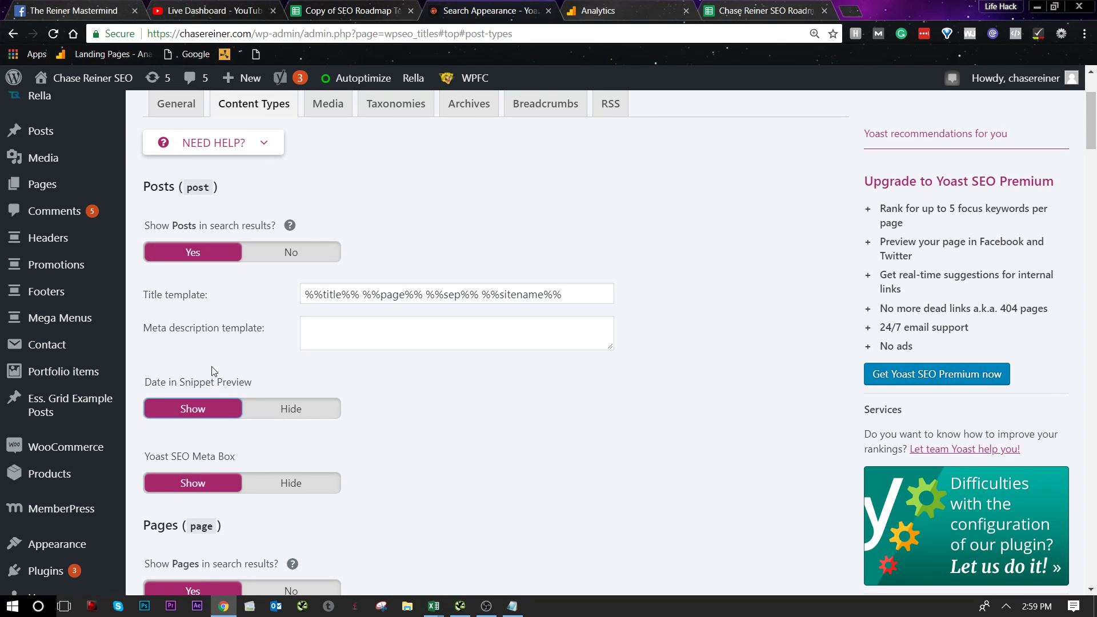
{"action": "scroll", "coordinate": [217, 435], "scroll_direction": "down", "scroll_amount": 3}
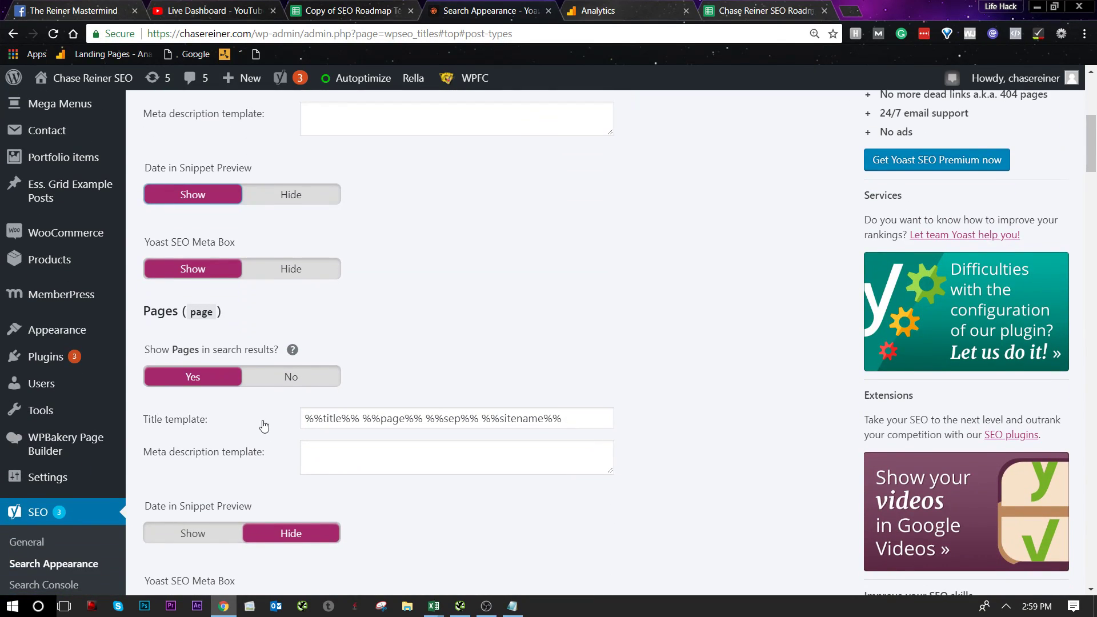
{"action": "scroll", "coordinate": [264, 425], "scroll_direction": "down", "scroll_amount": 2}
{"action": "scroll", "coordinate": [237, 313], "scroll_direction": "down", "scroll_amount": 2}
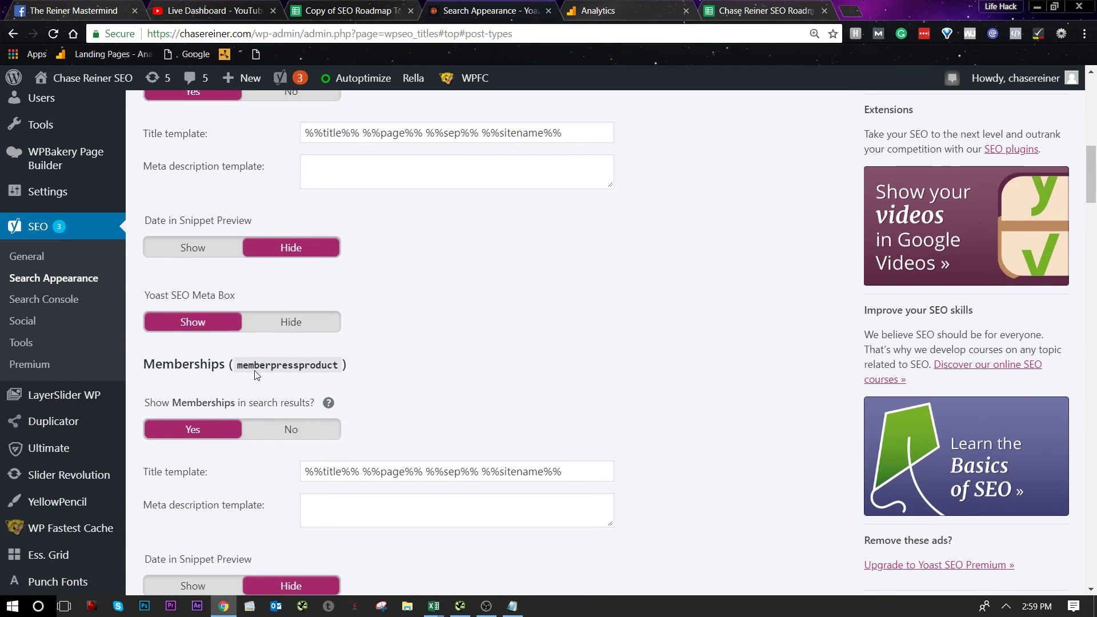
{"action": "left_click", "coordinate": [222, 250]}
Hide Memberships and Groups from search results.
{"action": "scroll", "coordinate": [231, 280], "scroll_direction": "down", "scroll_amount": 2}
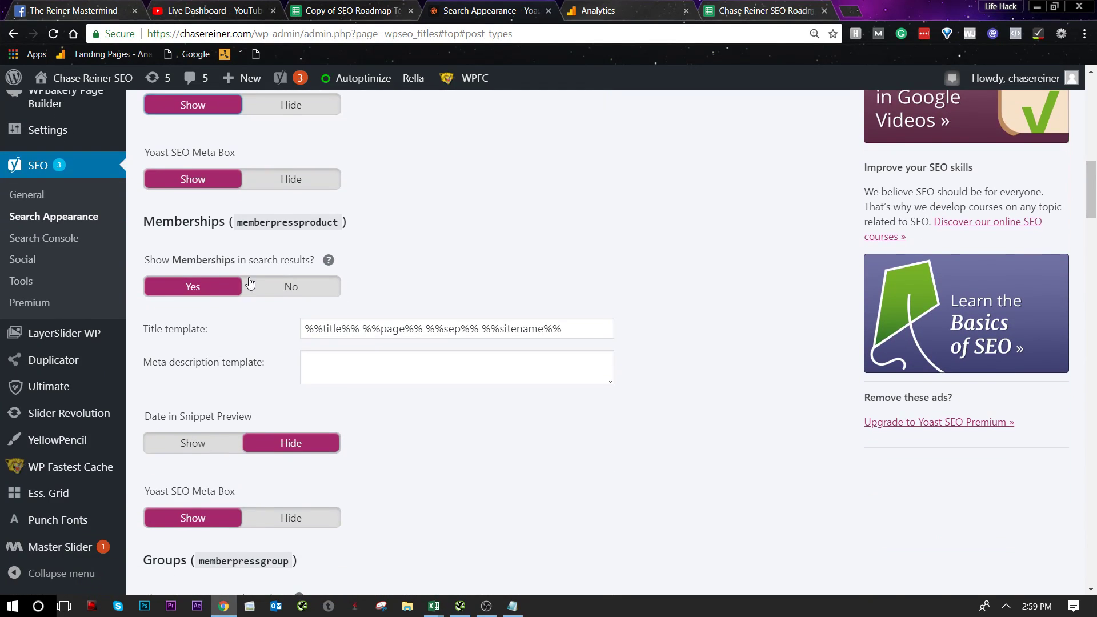
{"action": "left_click", "coordinate": [286, 284]}
{"action": "scroll", "coordinate": [249, 490], "scroll_direction": "down", "scroll_amount": 4}
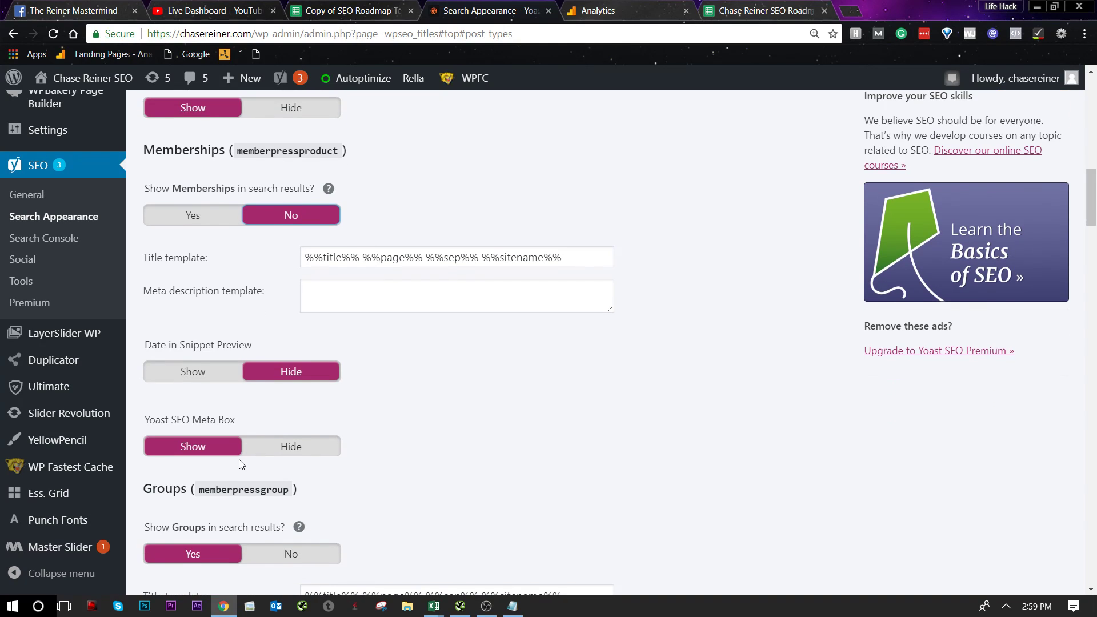
{"action": "left_click", "coordinate": [291, 345]}
{"action": "scroll", "coordinate": [242, 406], "scroll_direction": "up", "scroll_amount": 2}
Show the date in the Memberships snippet preview and compare against the Notepad list.
{"action": "left_click", "coordinate": [194, 225]}
{"action": "scroll", "coordinate": [269, 400], "scroll_direction": "down", "scroll_amount": 2}
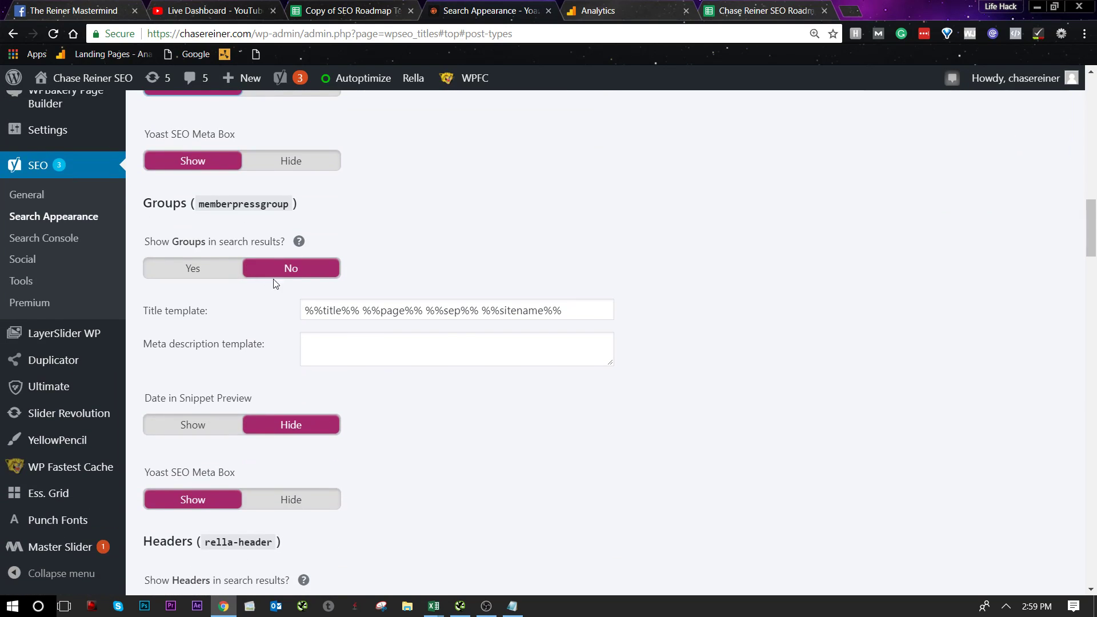
{"action": "scroll", "coordinate": [293, 308], "scroll_direction": "up", "scroll_amount": 5}
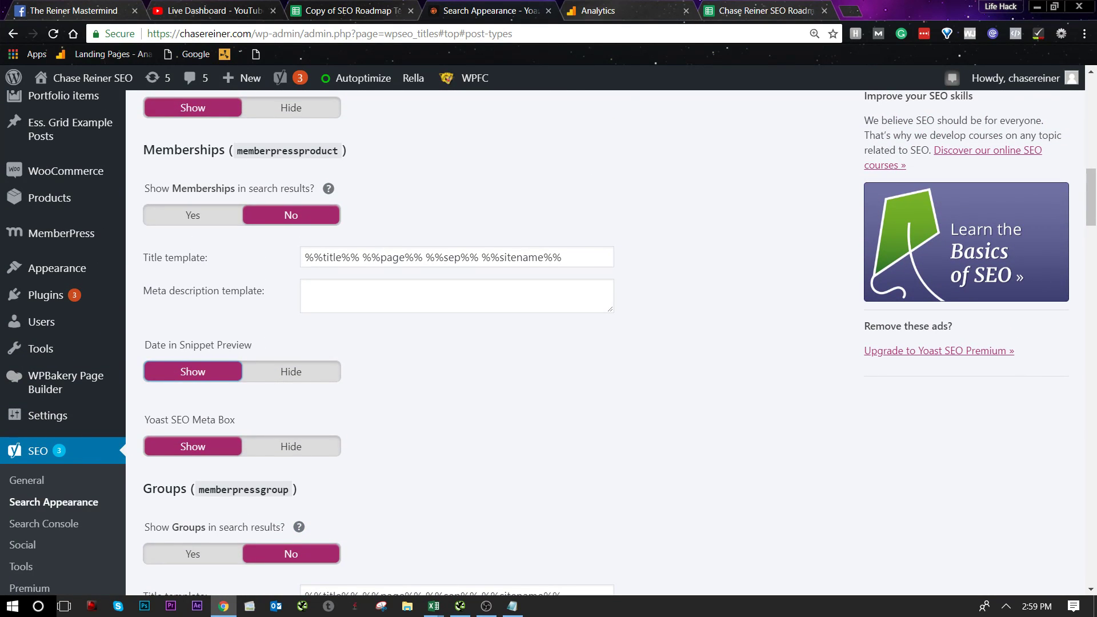
{"action": "key", "text": "alt+Tab"}
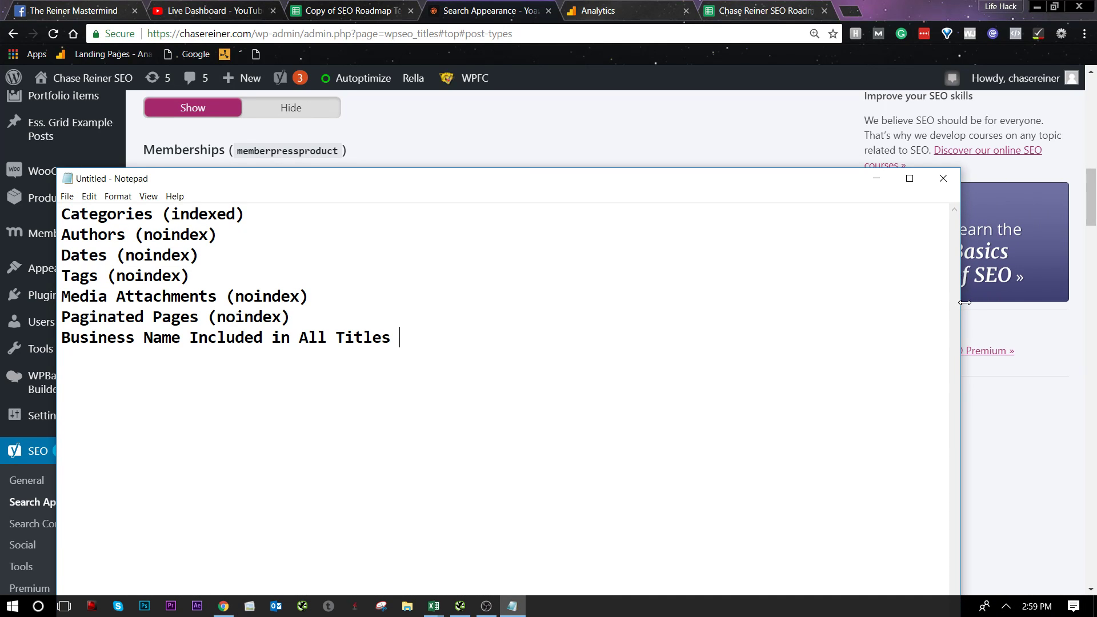
{"action": "key", "text": "alt+Tab"}
{"action": "scroll", "coordinate": [288, 341], "scroll_direction": "down", "scroll_amount": 1}
Set 'Show in search results' to No for Headers, Promotions, Footers and Mega Menus.
{"action": "scroll", "coordinate": [287, 341], "scroll_direction": "down", "scroll_amount": 7}
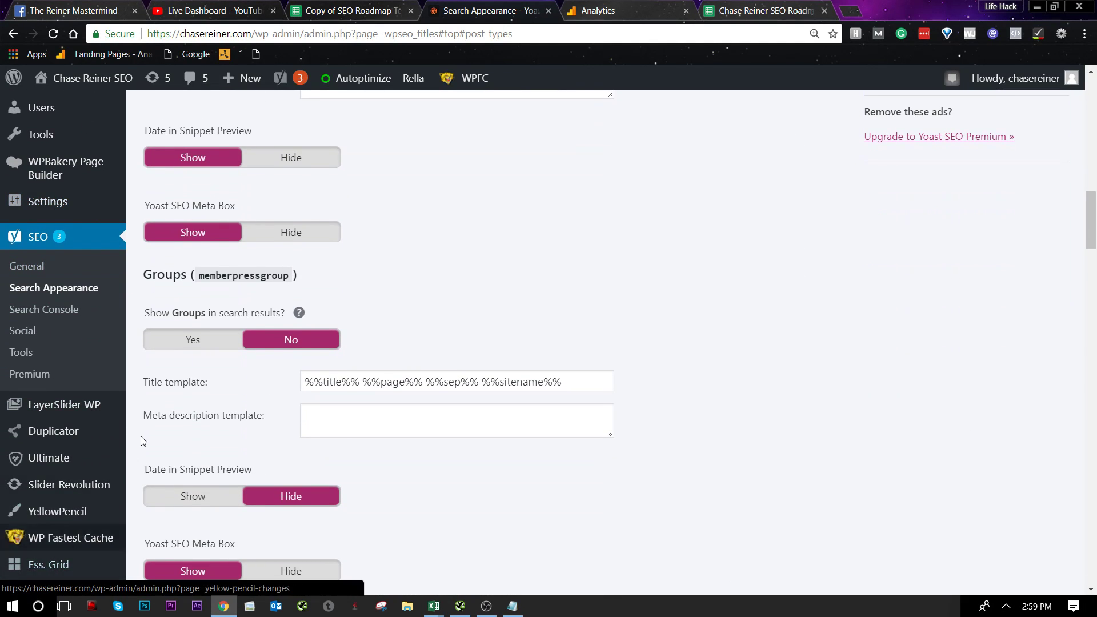
{"action": "scroll", "coordinate": [266, 341], "scroll_direction": "down", "scroll_amount": 1}
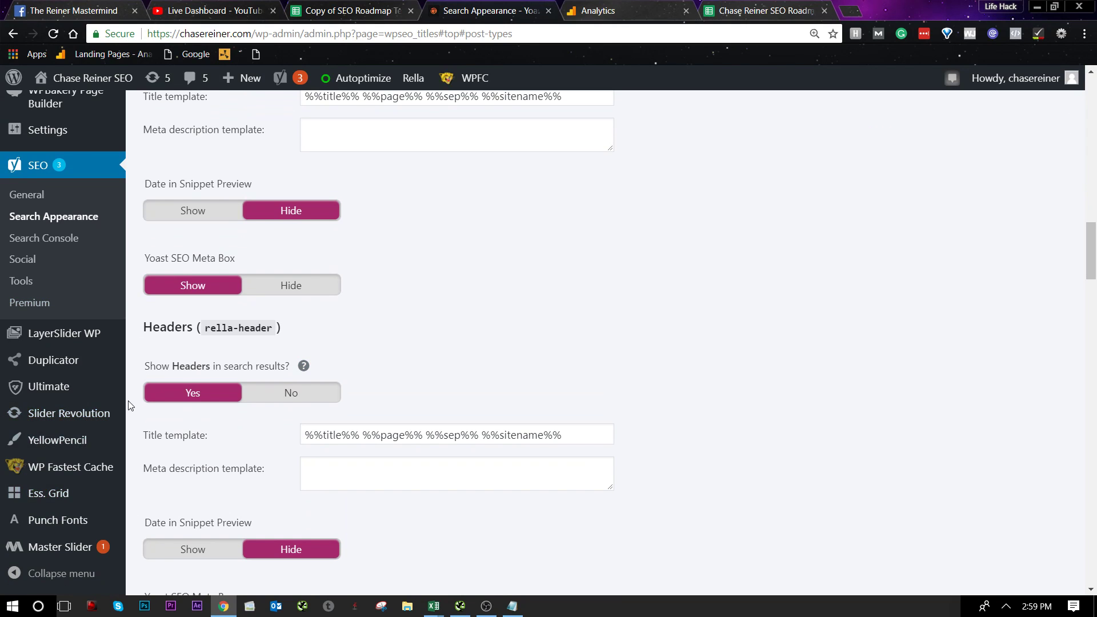
{"action": "scroll", "coordinate": [350, 382], "scroll_direction": "up", "scroll_amount": 11}
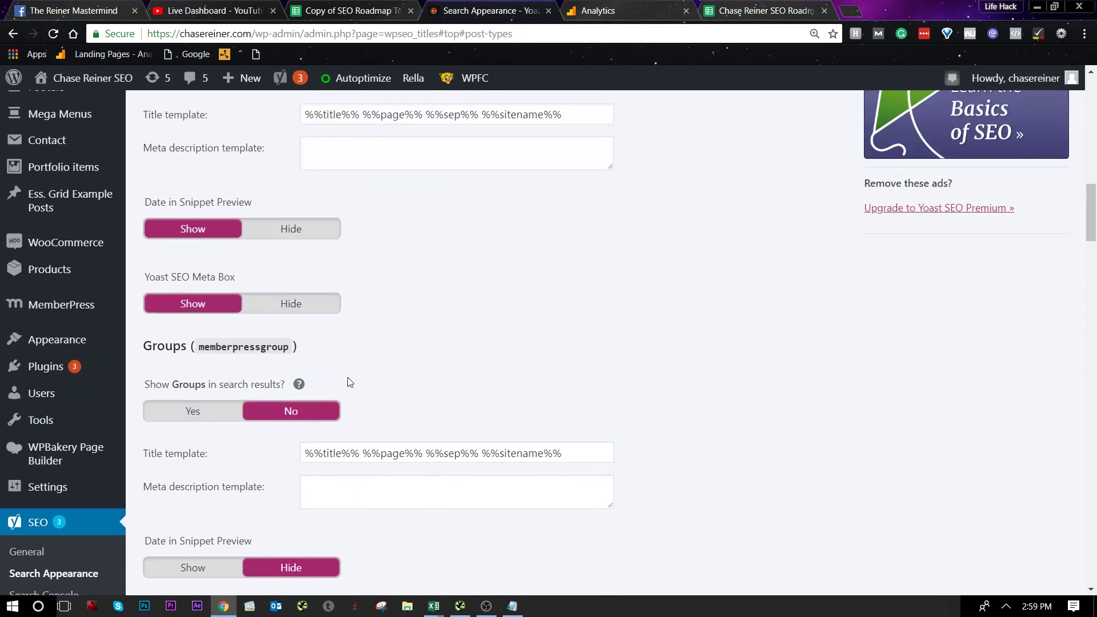
{"action": "scroll", "coordinate": [256, 178], "scroll_direction": "down", "scroll_amount": 12}
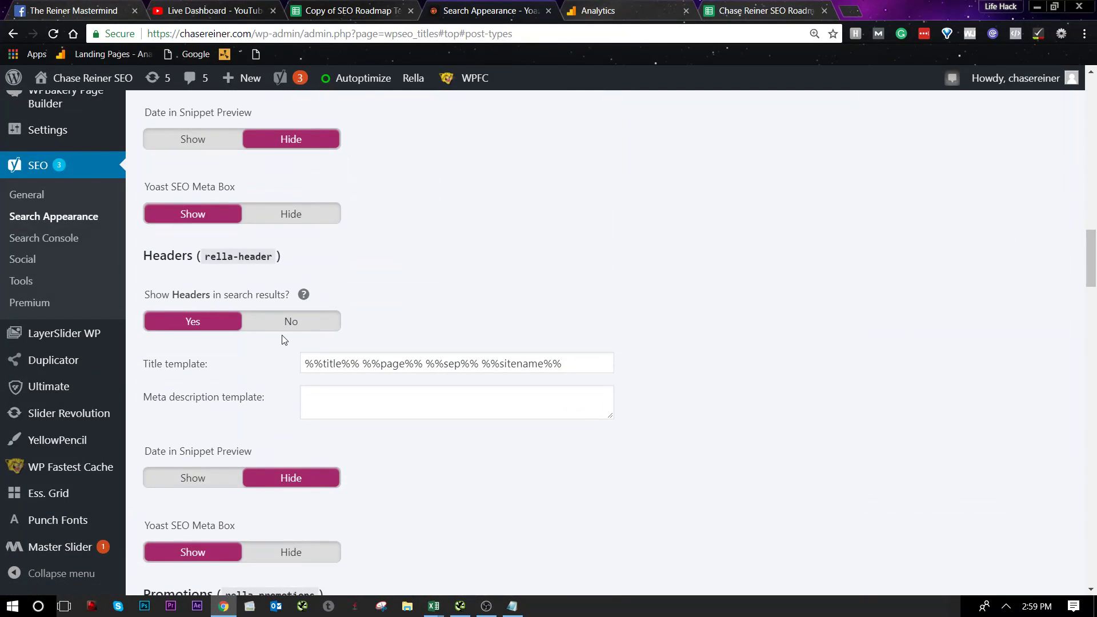
{"action": "left_click", "coordinate": [280, 331]}
{"action": "scroll", "coordinate": [287, 452], "scroll_direction": "down", "scroll_amount": 6}
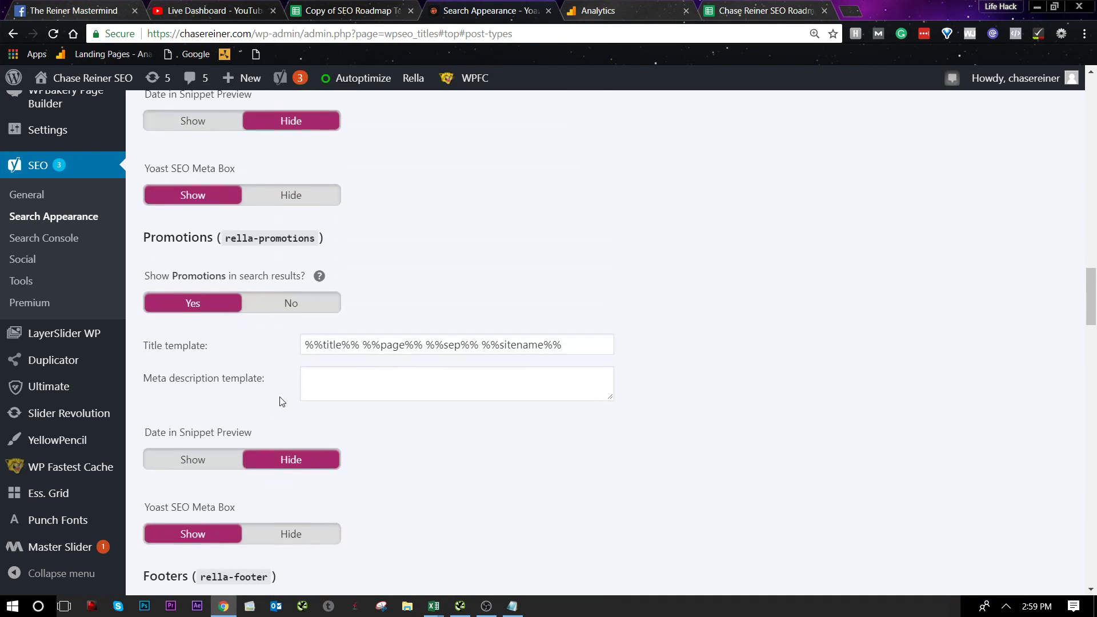
{"action": "left_click", "coordinate": [304, 307]}
{"action": "scroll", "coordinate": [297, 457], "scroll_direction": "down", "scroll_amount": 5}
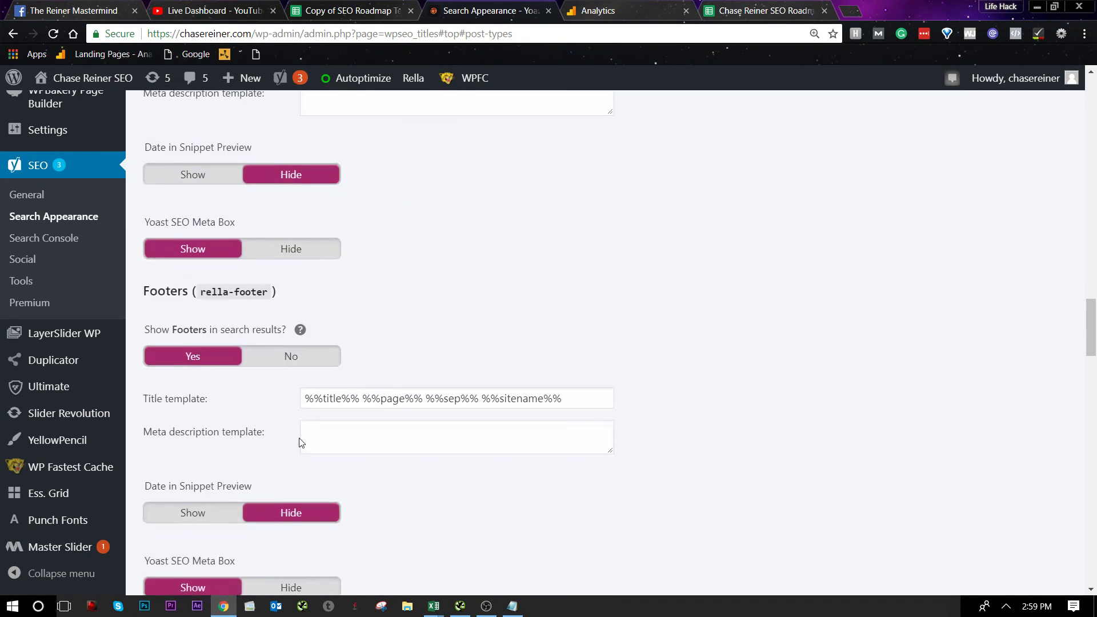
{"action": "left_click", "coordinate": [279, 366]}
{"action": "scroll", "coordinate": [286, 371], "scroll_direction": "down", "scroll_amount": 6}
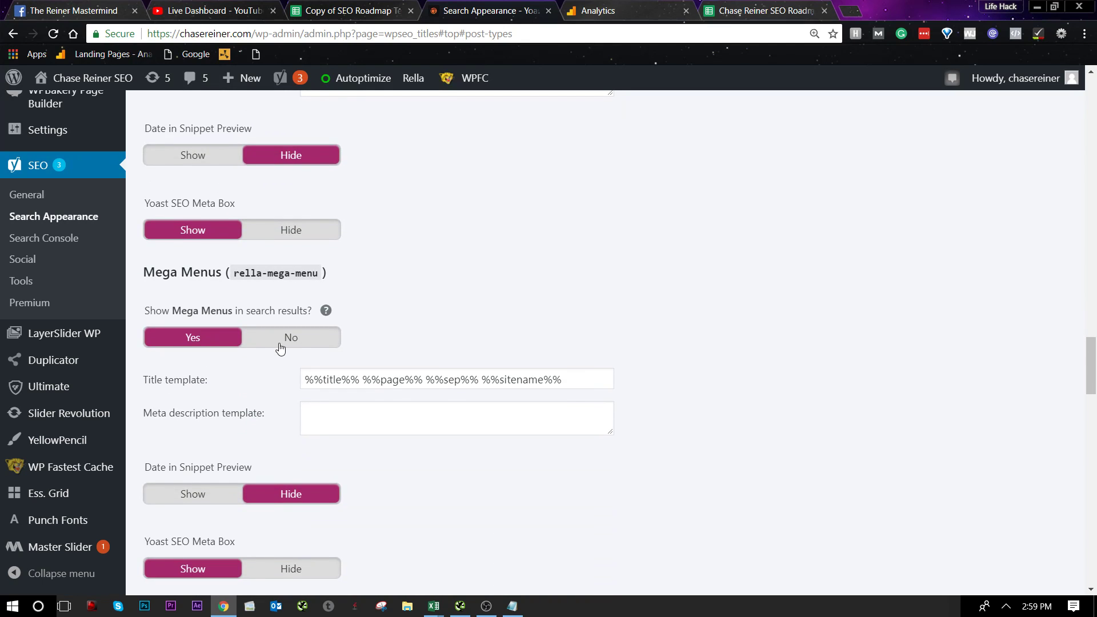
{"action": "left_click", "coordinate": [282, 341]}
{"action": "scroll", "coordinate": [276, 468], "scroll_direction": "down", "scroll_amount": 2}
Hide Portfolios and Ess. Grid Example Posts from search results, keeping the Yoast box shown.
{"action": "left_click", "coordinate": [288, 424]}
{"action": "left_click", "coordinate": [221, 425]}
{"action": "left_click", "coordinate": [316, 537]}
{"action": "scroll", "coordinate": [335, 492], "scroll_direction": "down", "scroll_amount": 10}
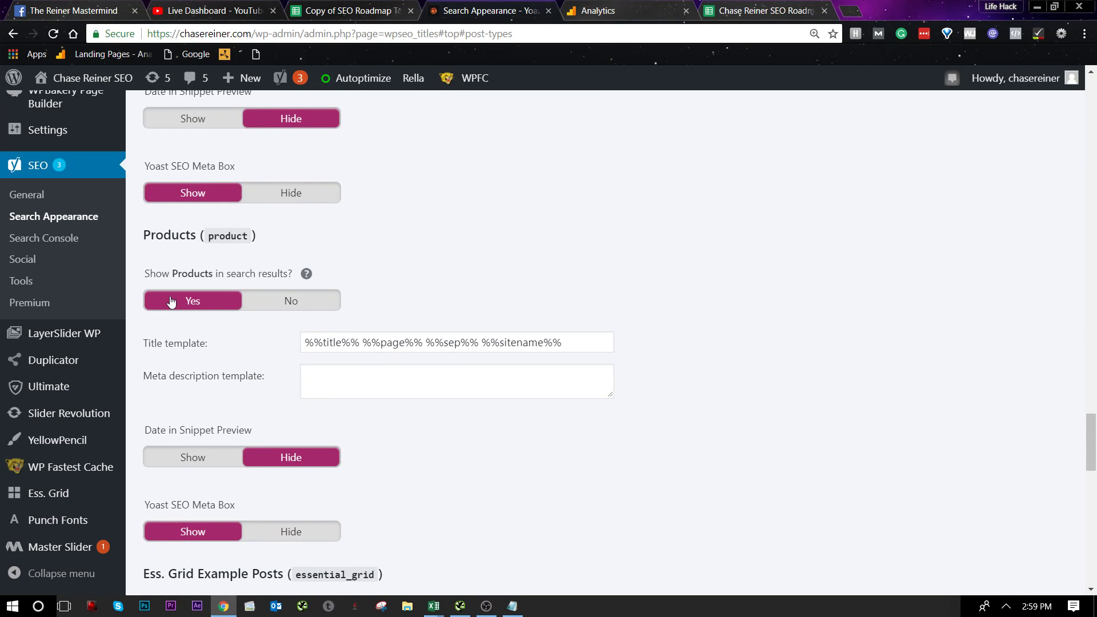
{"action": "scroll", "coordinate": [320, 355], "scroll_direction": "down", "scroll_amount": 6}
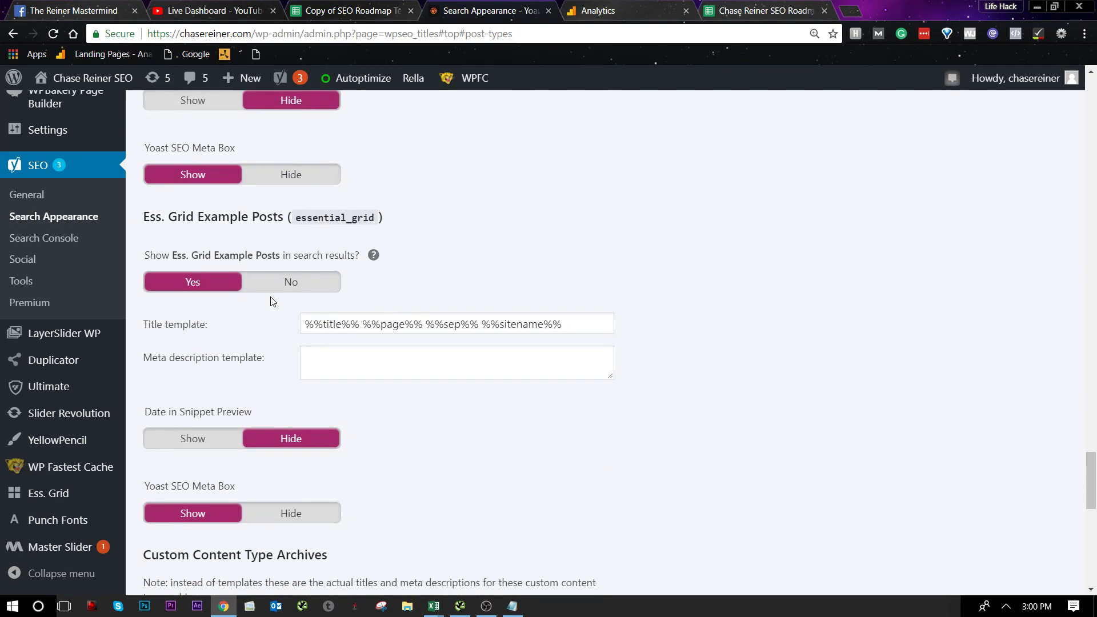
{"action": "left_click", "coordinate": [291, 283]}
Hide the Portfolios archive from search results and save the changes.
{"action": "scroll", "coordinate": [292, 487], "scroll_direction": "down", "scroll_amount": 2}
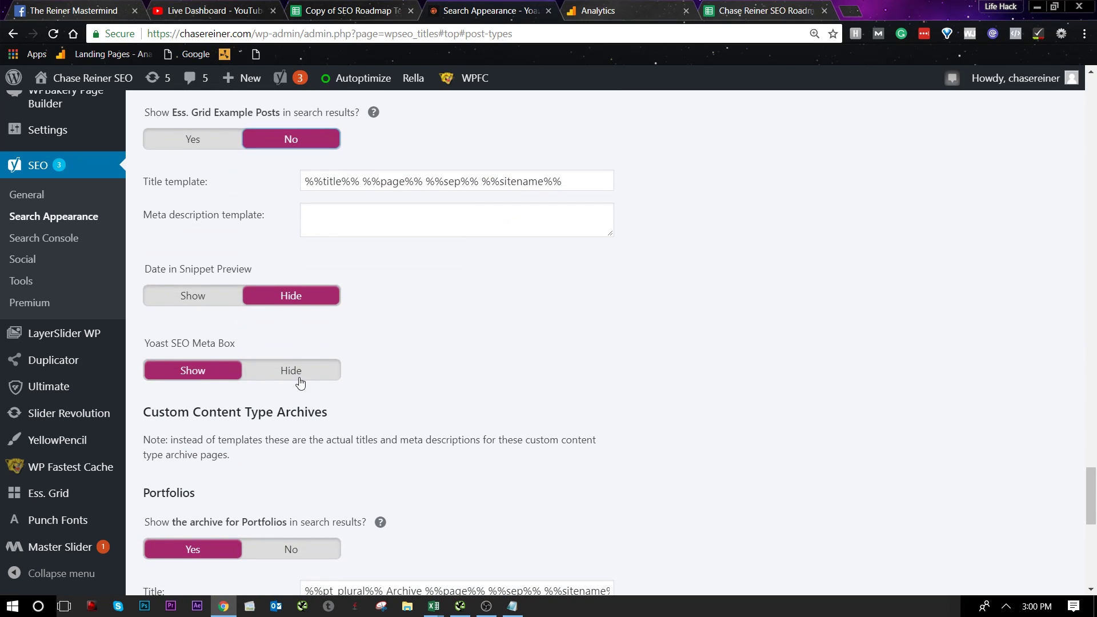
{"action": "scroll", "coordinate": [294, 375], "scroll_direction": "down", "scroll_amount": 3}
{"action": "left_click", "coordinate": [297, 407]}
{"action": "scroll", "coordinate": [314, 517], "scroll_direction": "down", "scroll_amount": 1}
{"action": "scroll", "coordinate": [314, 517], "scroll_direction": "down", "scroll_amount": 2}
{"action": "scroll", "coordinate": [311, 475], "scroll_direction": "down", "scroll_amount": 3}
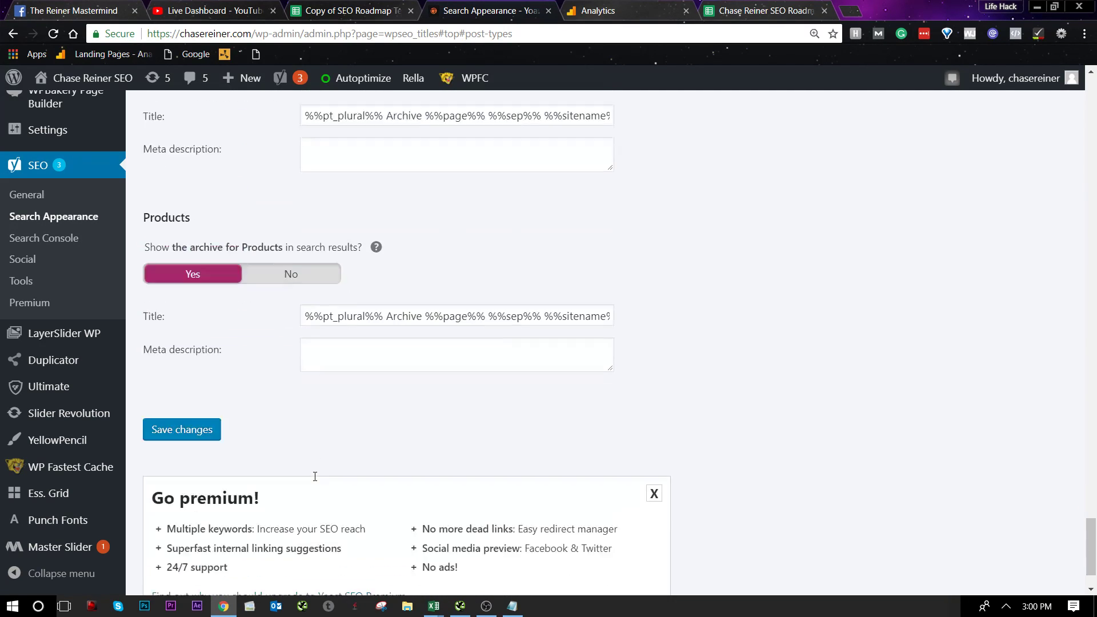
{"action": "left_click", "coordinate": [216, 352]}
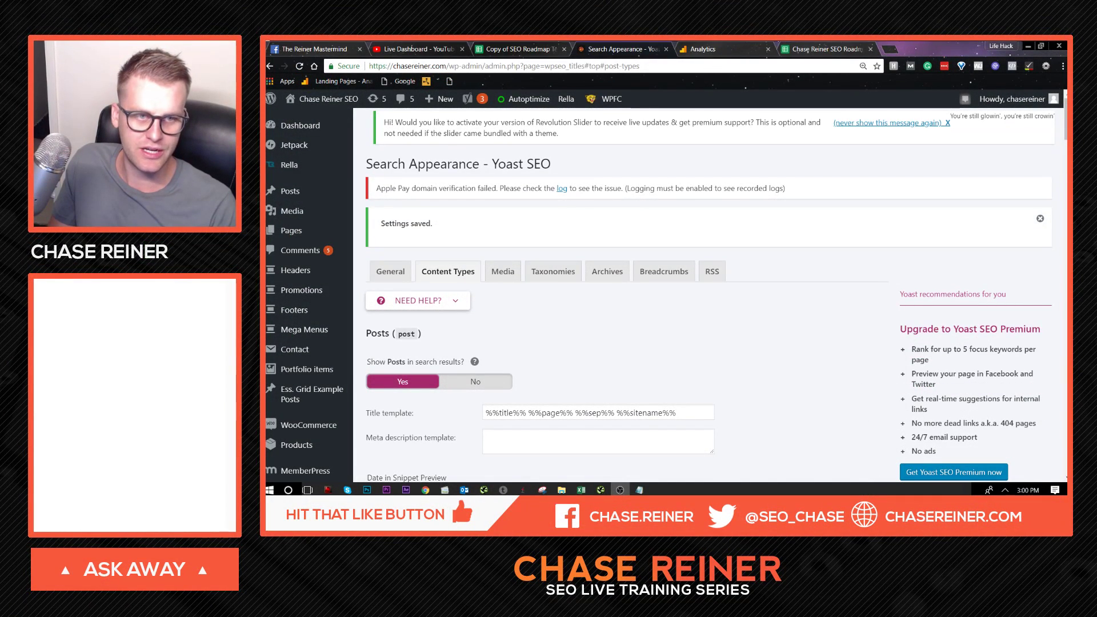
Show the Media tab, where Redirect attachment URLs is set to Yes.
{"action": "left_click", "coordinate": [504, 271]}
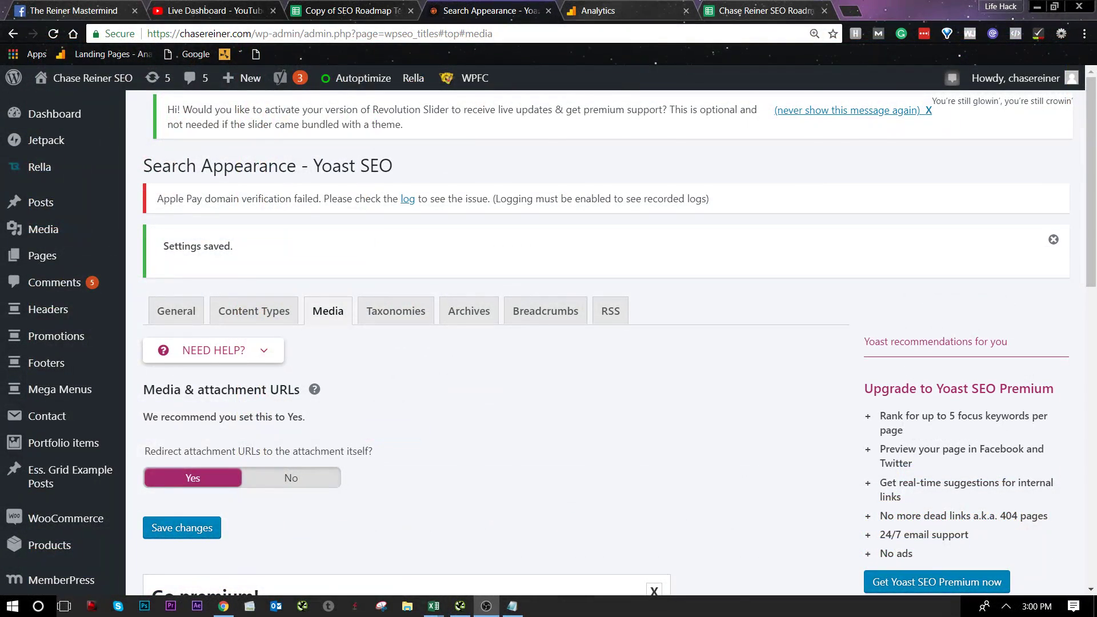
{"action": "scroll", "coordinate": [545, 433], "scroll_direction": "down", "scroll_amount": 3}
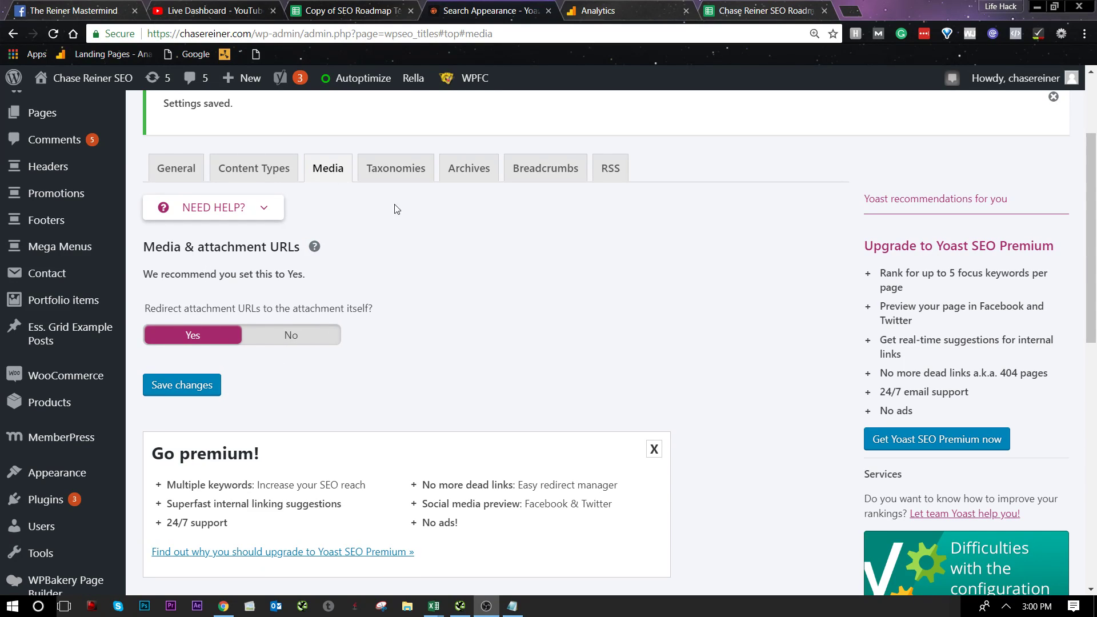
On the Taxonomies tab, hide Tags from search results and disable Format archives.
{"action": "left_click", "coordinate": [396, 168]}
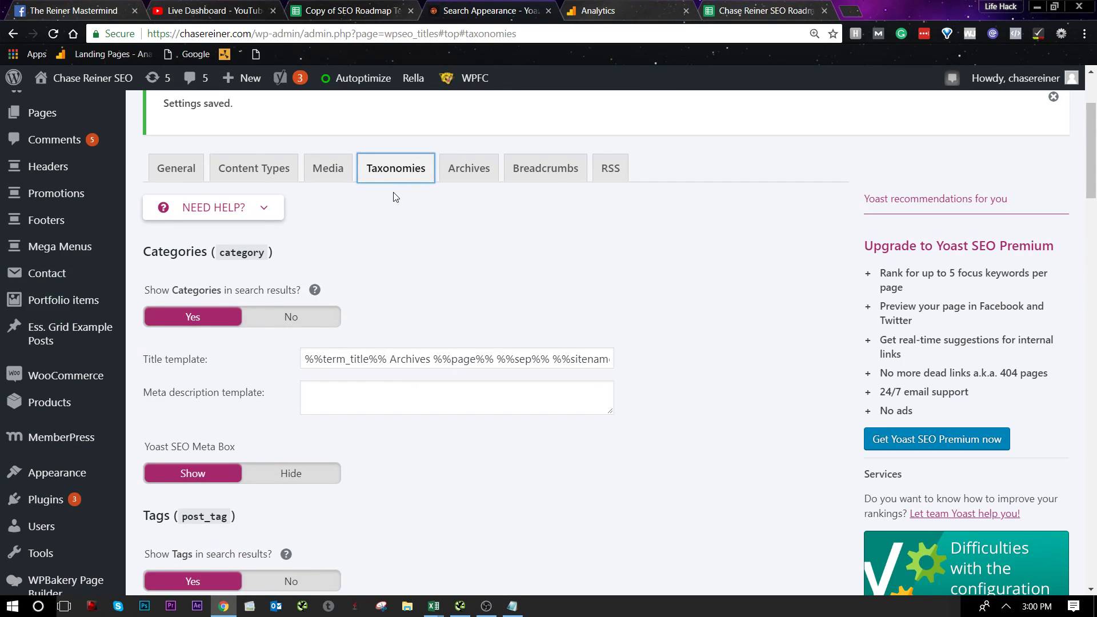
{"action": "scroll", "coordinate": [211, 319], "scroll_direction": "down", "scroll_amount": 5}
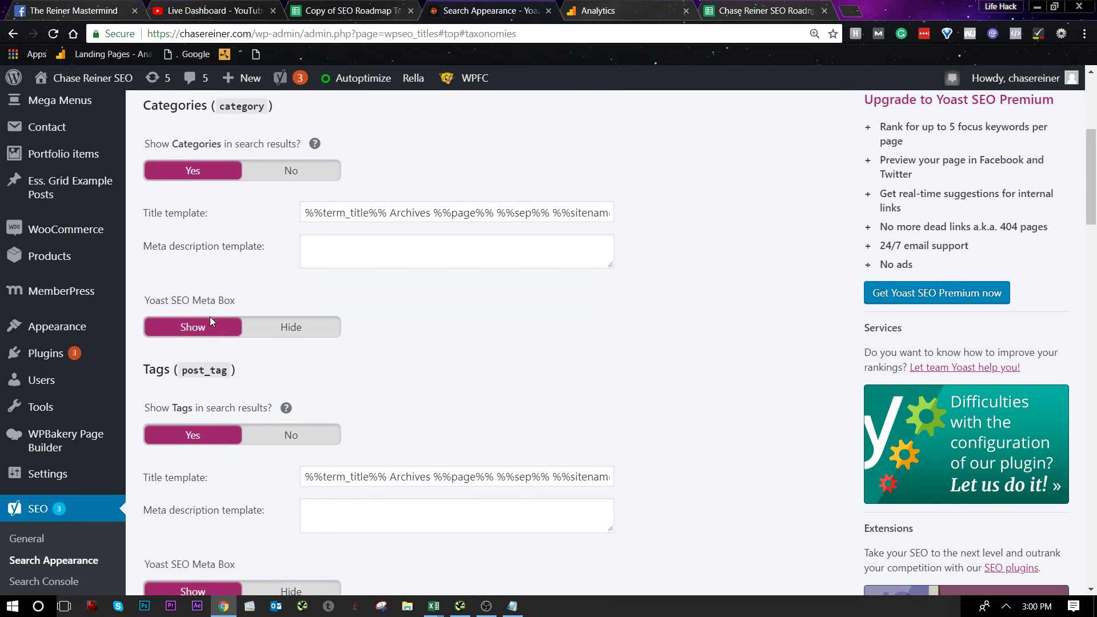
{"action": "left_click", "coordinate": [291, 295]}
{"action": "scroll", "coordinate": [276, 463], "scroll_direction": "down", "scroll_amount": 5}
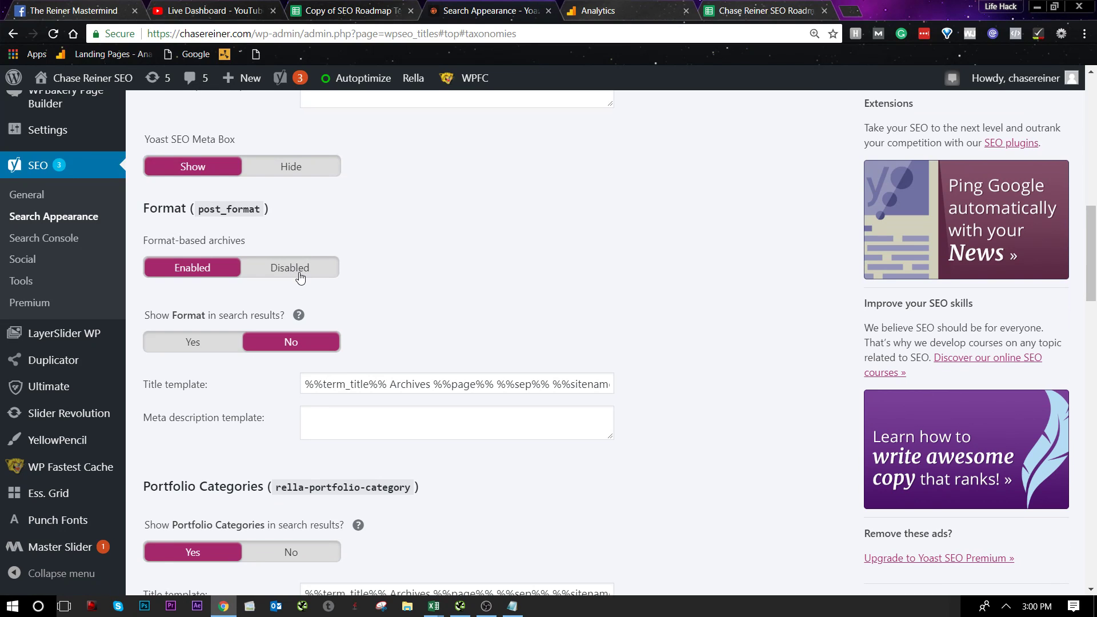
{"action": "left_click", "coordinate": [294, 271]}
{"action": "scroll", "coordinate": [294, 271], "scroll_direction": "down", "scroll_amount": 3}
Hide Portfolio Categories and Product tags from search results, leaving Product categories shown.
{"action": "left_click", "coordinate": [277, 238]}
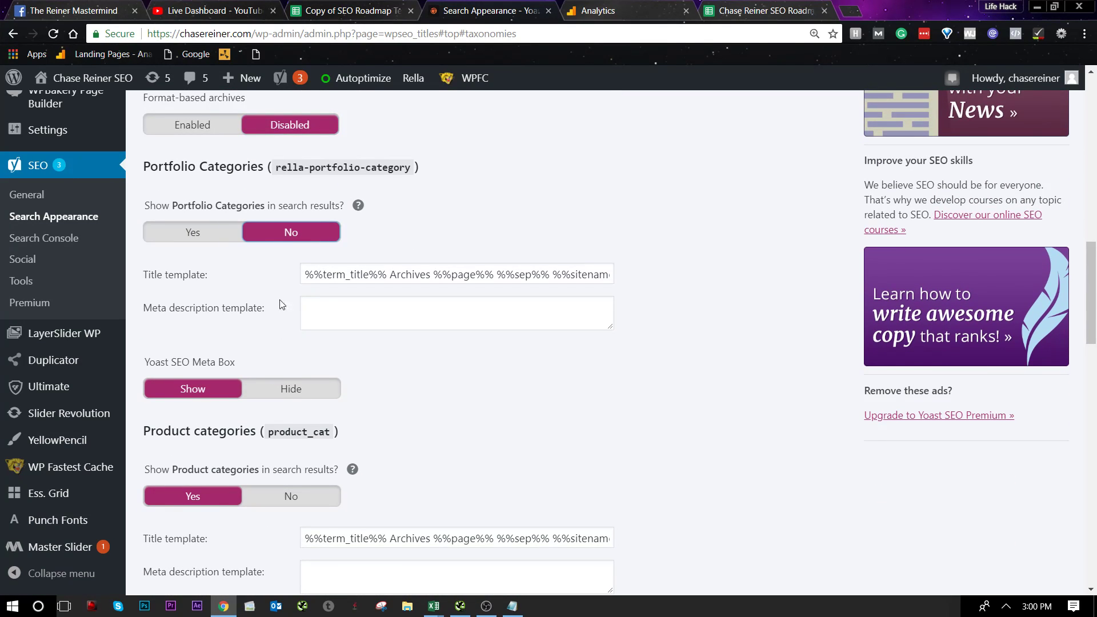
{"action": "scroll", "coordinate": [296, 466], "scroll_direction": "down", "scroll_amount": 3}
{"action": "left_click", "coordinate": [294, 351]}
{"action": "scroll", "coordinate": [304, 465], "scroll_direction": "down", "scroll_amount": 1}
{"action": "left_click", "coordinate": [207, 288]}
{"action": "scroll", "coordinate": [262, 428], "scroll_direction": "down", "scroll_amount": 3}
{"action": "left_click", "coordinate": [274, 405]}
{"action": "scroll", "coordinate": [279, 443], "scroll_direction": "down", "scroll_amount": 7}
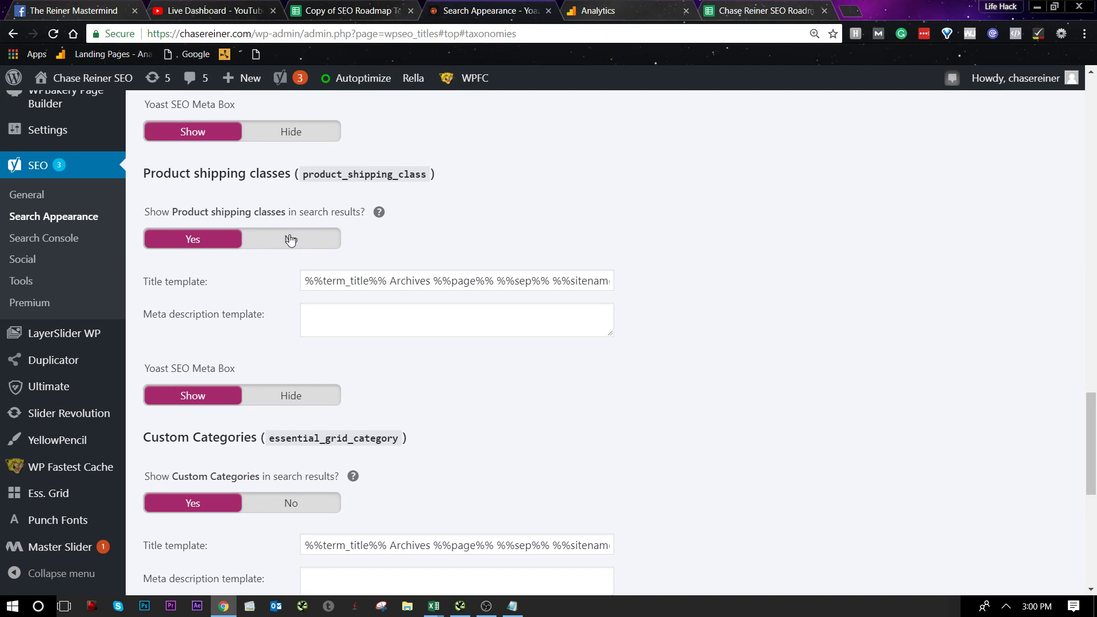
Hide Product shipping classes and Custom Categories, keep the category prefix, and save.
{"action": "left_click", "coordinate": [290, 239]}
{"action": "scroll", "coordinate": [304, 451], "scroll_direction": "down", "scroll_amount": 3}
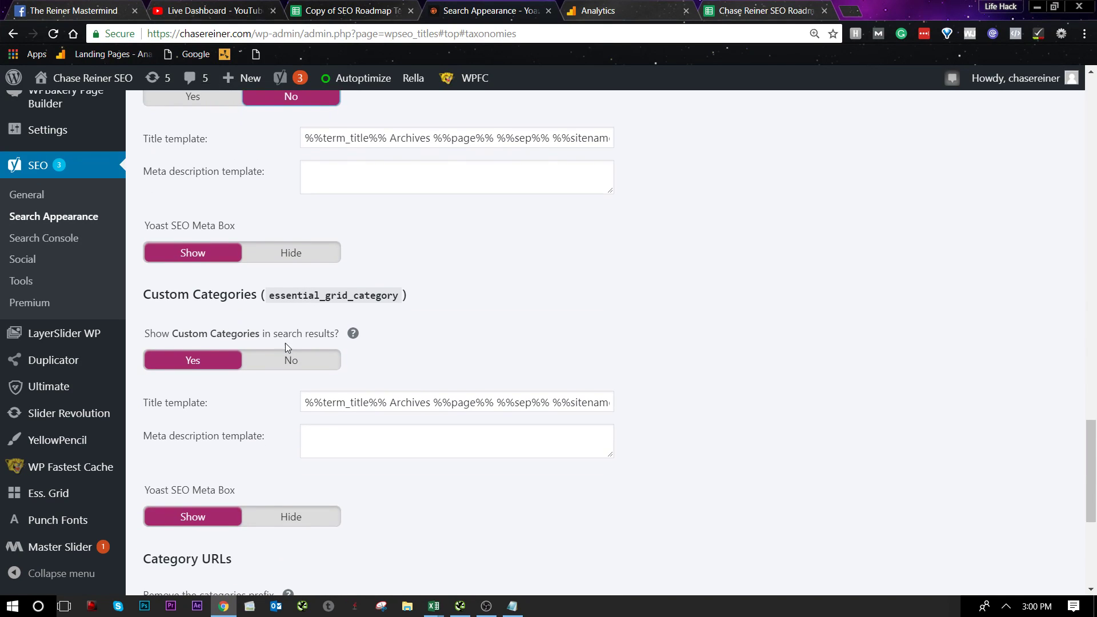
{"action": "left_click", "coordinate": [287, 358]}
{"action": "scroll", "coordinate": [329, 433], "scroll_direction": "down", "scroll_amount": 3}
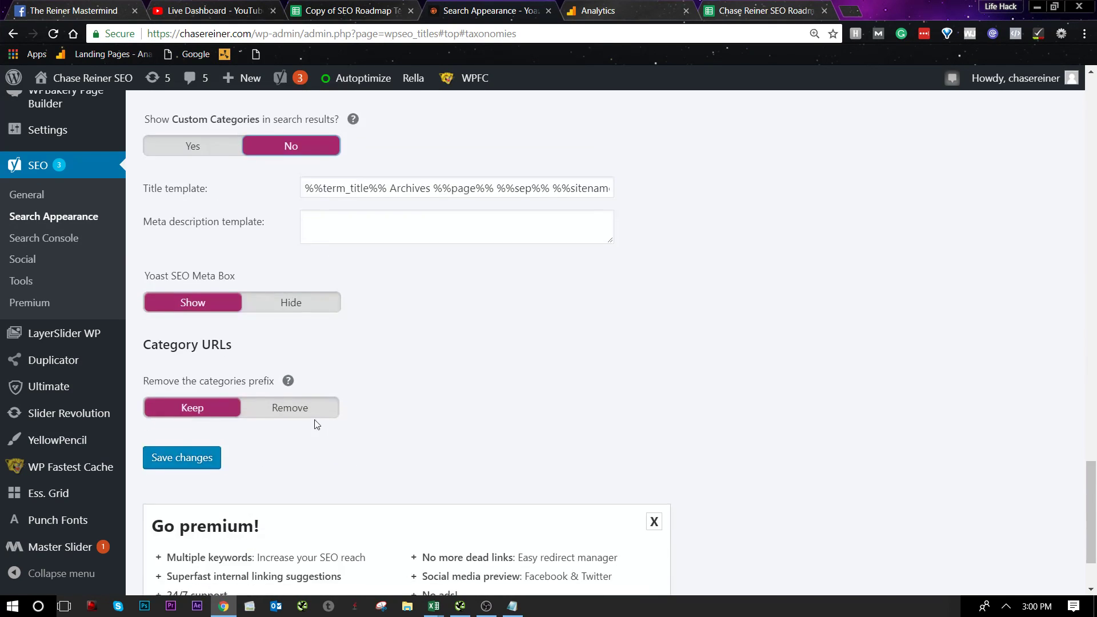
{"action": "left_click", "coordinate": [289, 382]}
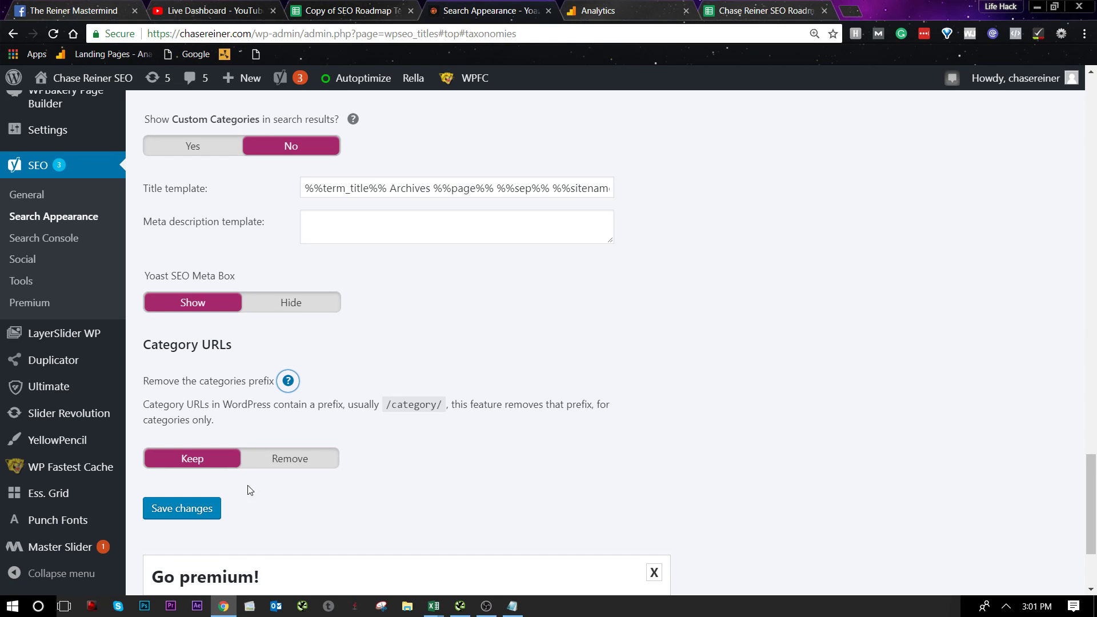
{"action": "left_click", "coordinate": [188, 512]}
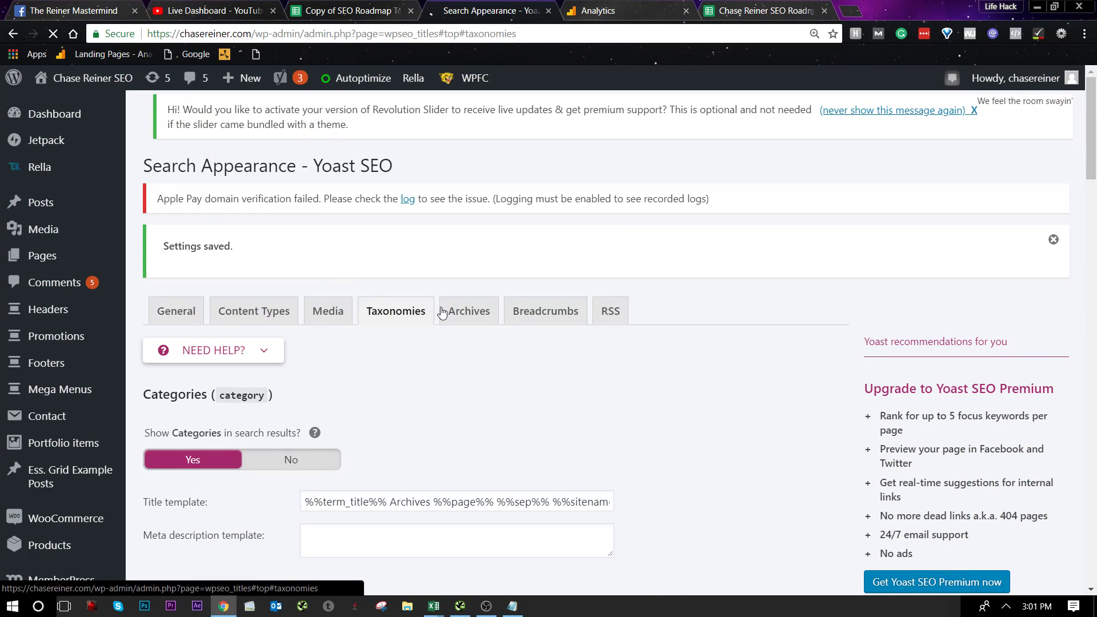
Set Author archives and Date archives to Disabled on the Archives tab and save.
{"action": "left_click", "coordinate": [448, 311]}
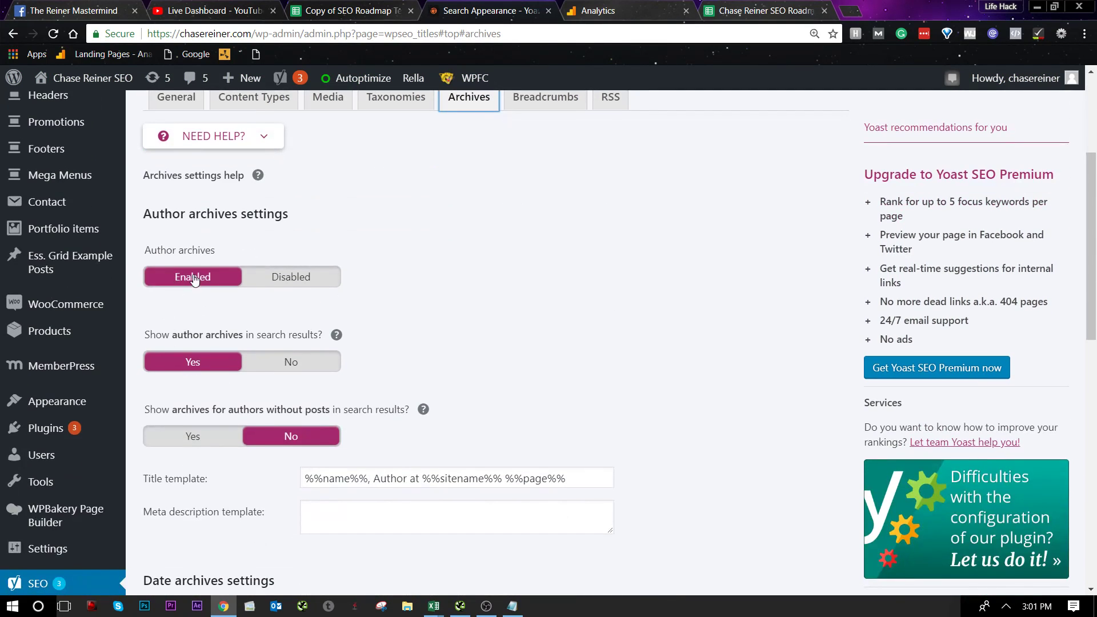
{"action": "left_click", "coordinate": [264, 278]}
{"action": "left_click", "coordinate": [276, 394]}
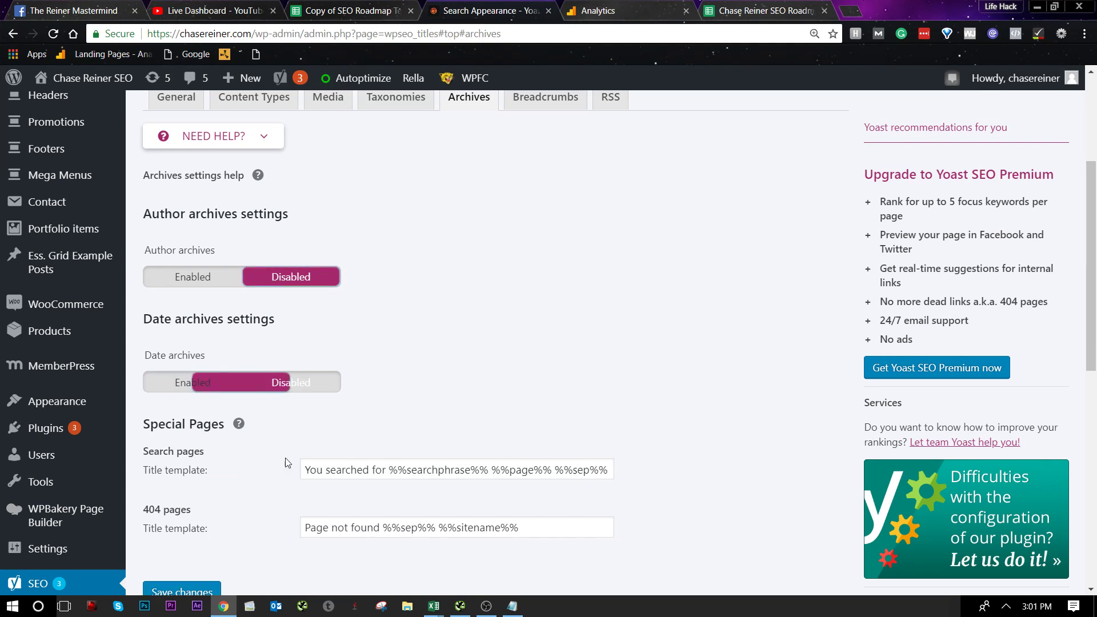
{"action": "scroll", "coordinate": [240, 380], "scroll_direction": "down", "scroll_amount": 3}
{"action": "left_click", "coordinate": [194, 384]}
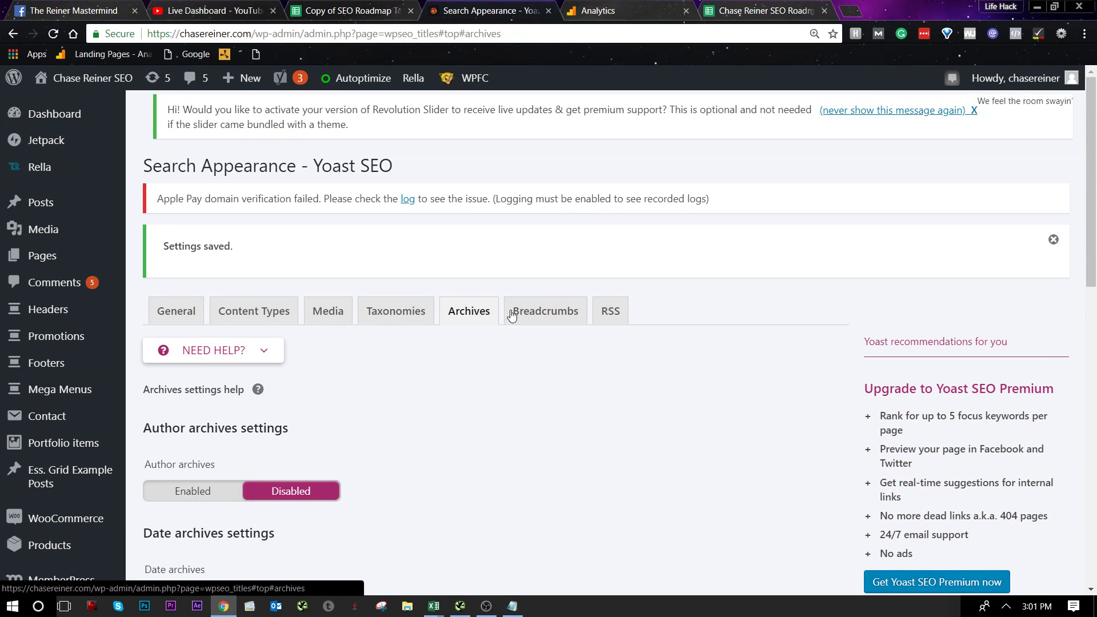
Enable breadcrumbs with None as the Posts taxonomy, save, and open the Local SEO page in a new tab.
{"action": "left_click", "coordinate": [516, 312]}
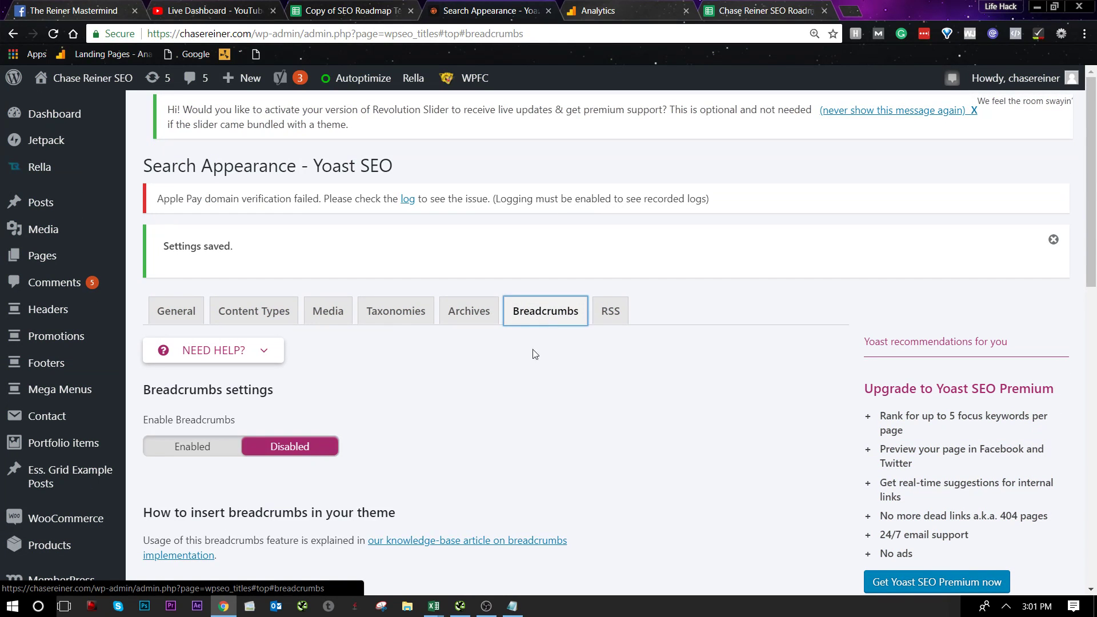
{"action": "left_click", "coordinate": [226, 454]}
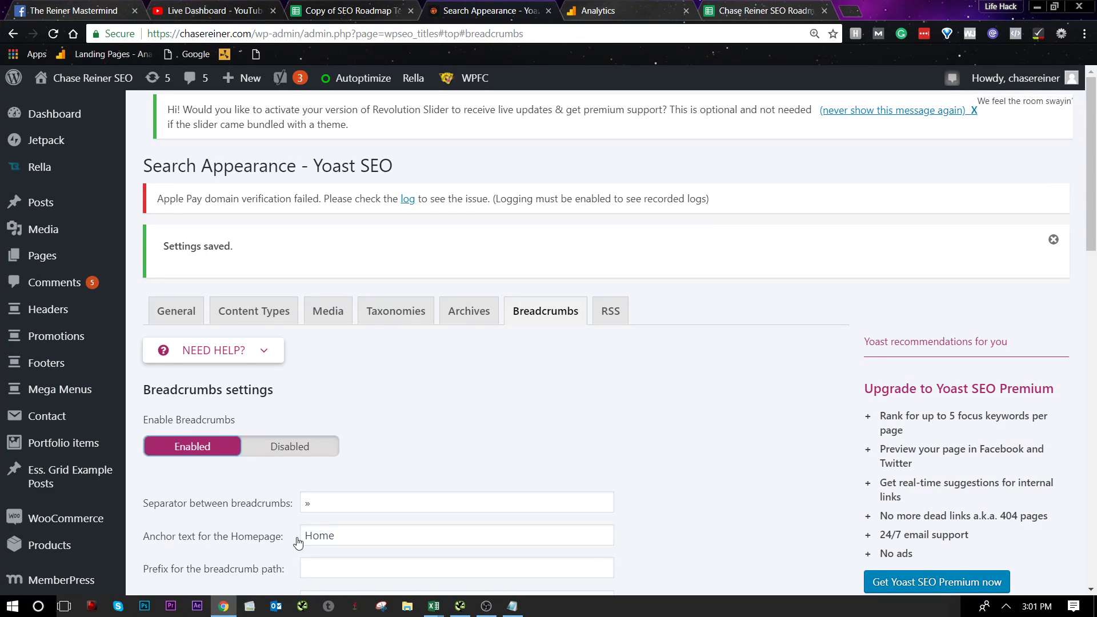
{"action": "scroll", "coordinate": [240, 463], "scroll_direction": "down", "scroll_amount": 6}
{"action": "scroll", "coordinate": [259, 478], "scroll_direction": "down", "scroll_amount": 11}
{"action": "scroll", "coordinate": [240, 386], "scroll_direction": "up", "scroll_amount": 5}
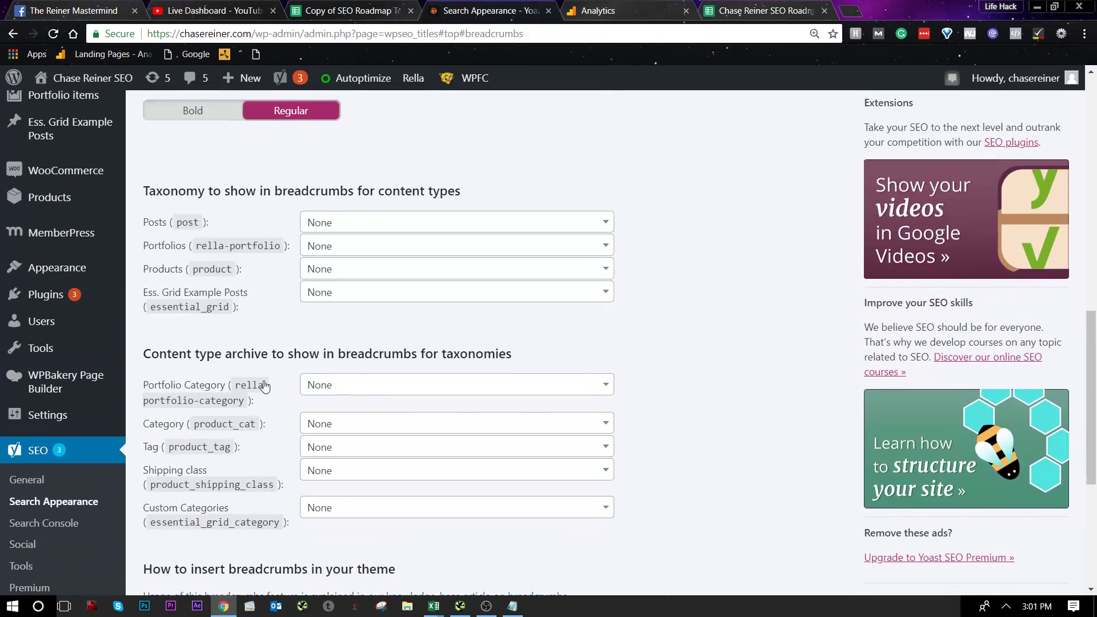
{"action": "left_click", "coordinate": [485, 223]}
{"action": "left_click", "coordinate": [556, 228]}
{"action": "scroll", "coordinate": [221, 491], "scroll_direction": "down", "scroll_amount": 4}
{"action": "left_click", "coordinate": [208, 448]}
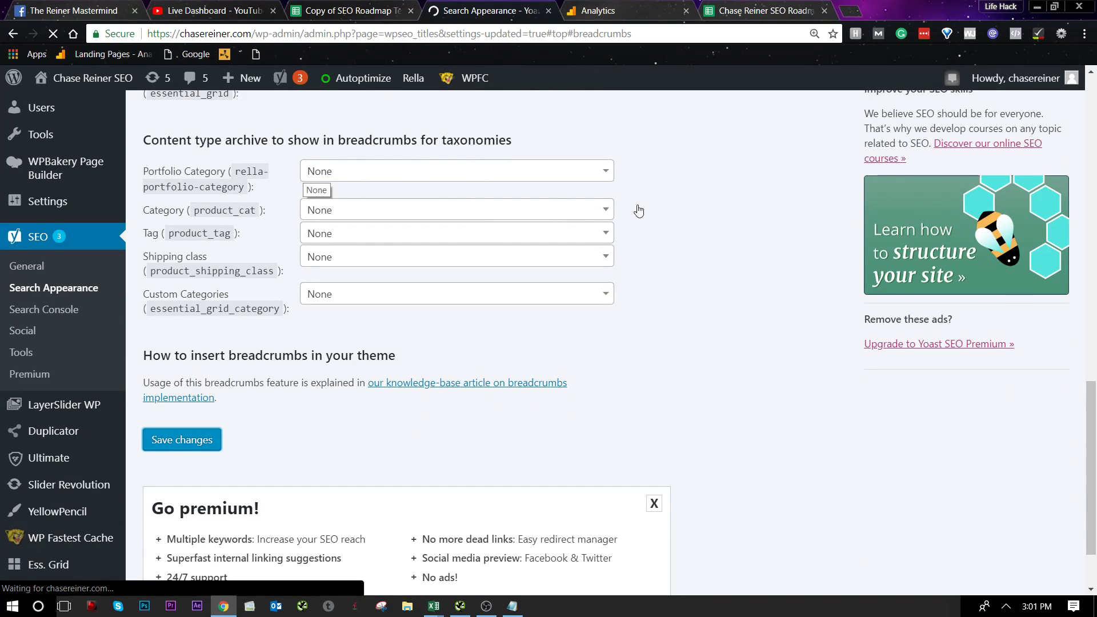
{"action": "scroll", "coordinate": [498, 251], "scroll_direction": "down", "scroll_amount": 4}
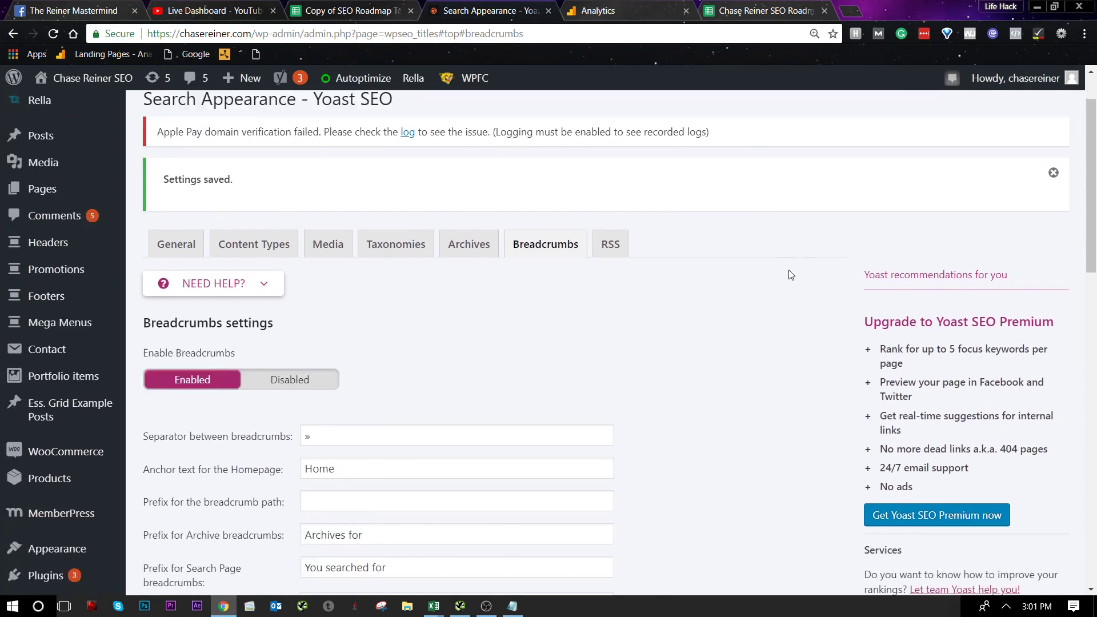
{"action": "right_click", "coordinate": [960, 174]}
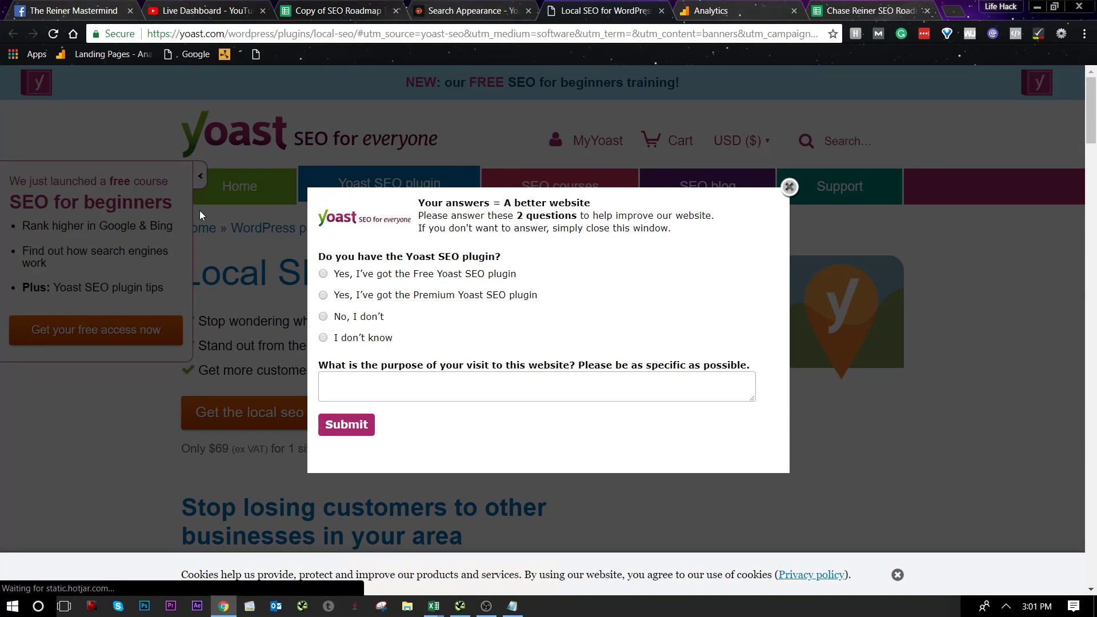
Close the survey popup and collapse the SEO for beginners slide-in on the Yoast page.
{"action": "left_click", "coordinate": [200, 216]}
{"action": "left_click", "coordinate": [200, 176]}
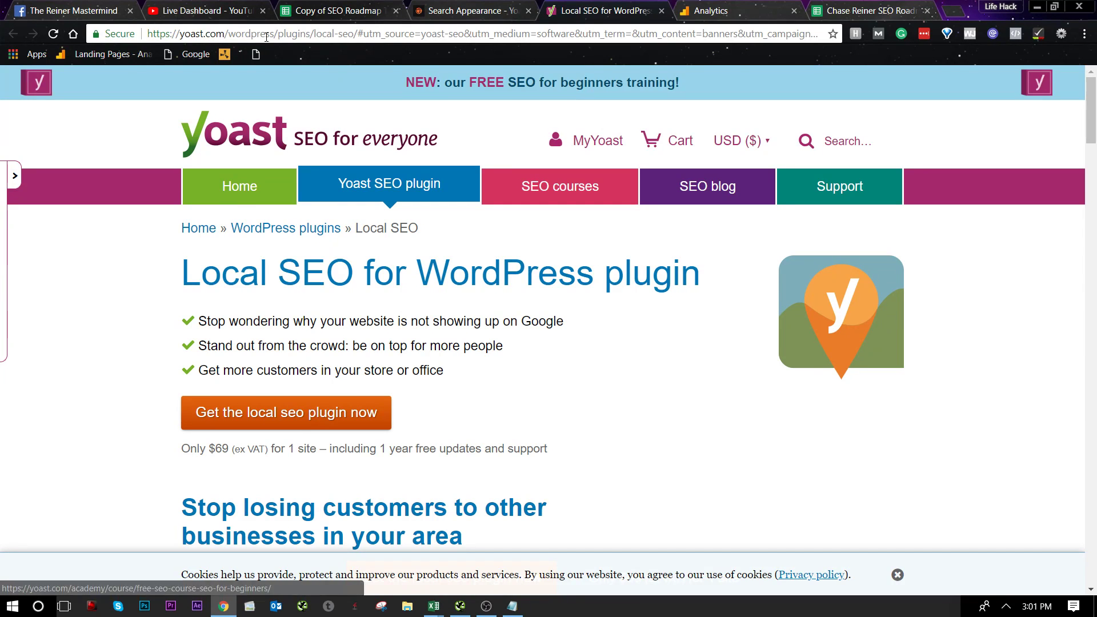
{"action": "left_click_drag", "start_coordinate": [252, 33], "coordinate": [432, 34]}
{"action": "key", "text": "ctrl+c"}
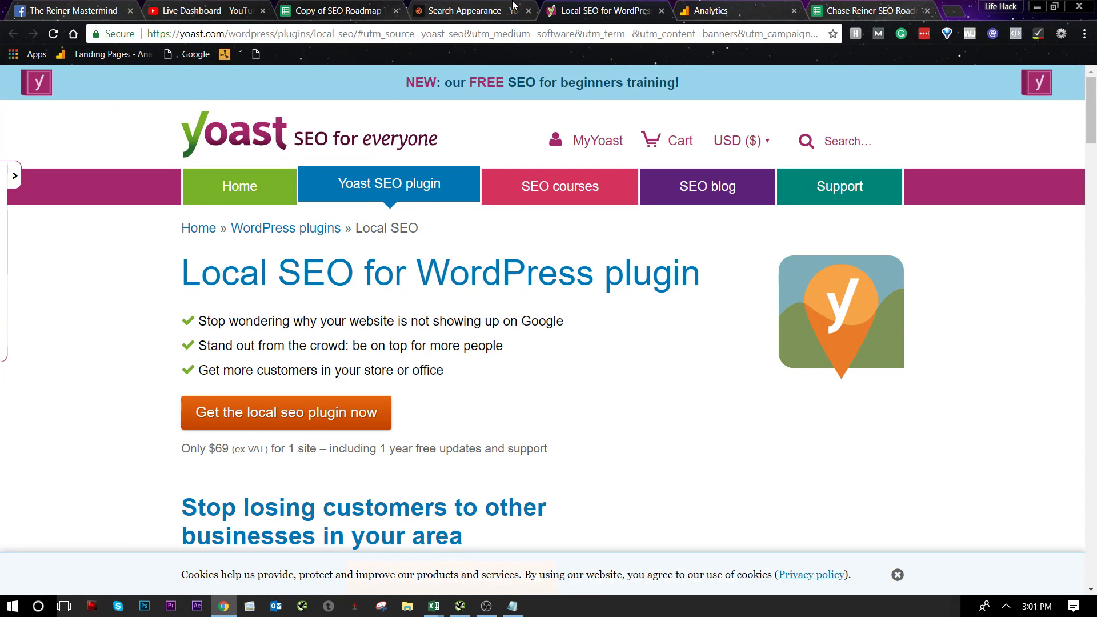
Return to the Search Appearance page and look over the RSS feed settings.
{"action": "left_click", "coordinate": [466, 10]}
{"action": "scroll", "coordinate": [359, 290], "scroll_direction": "up", "scroll_amount": 10}
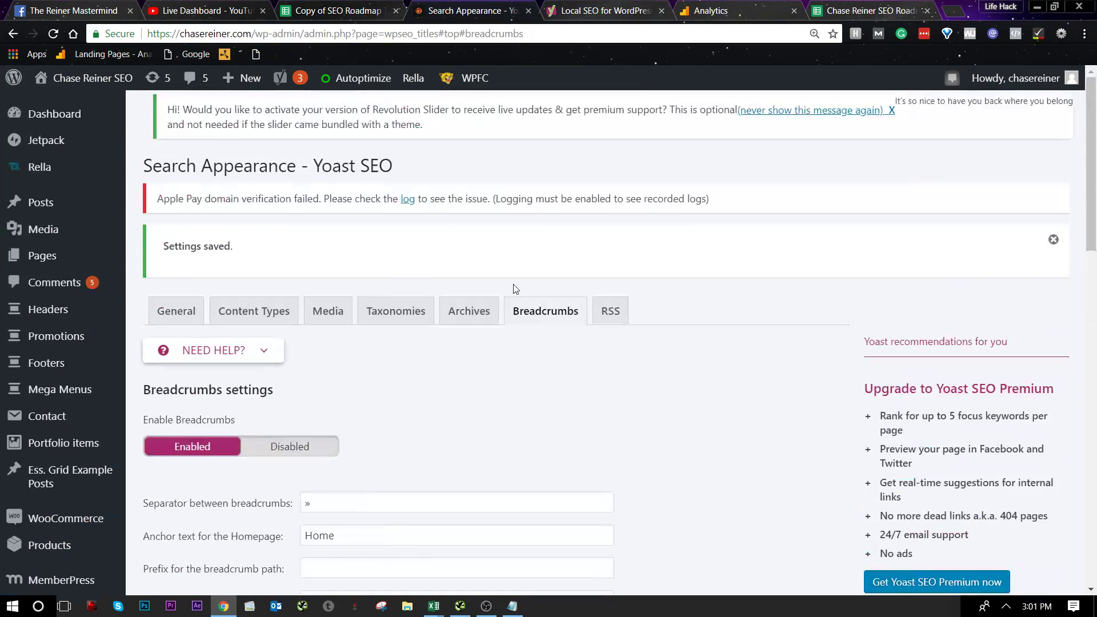
{"action": "left_click", "coordinate": [622, 321]}
{"action": "scroll", "coordinate": [450, 416], "scroll_direction": "down", "scroll_amount": 6}
{"action": "scroll", "coordinate": [407, 363], "scroll_direction": "up", "scroll_amount": 4}
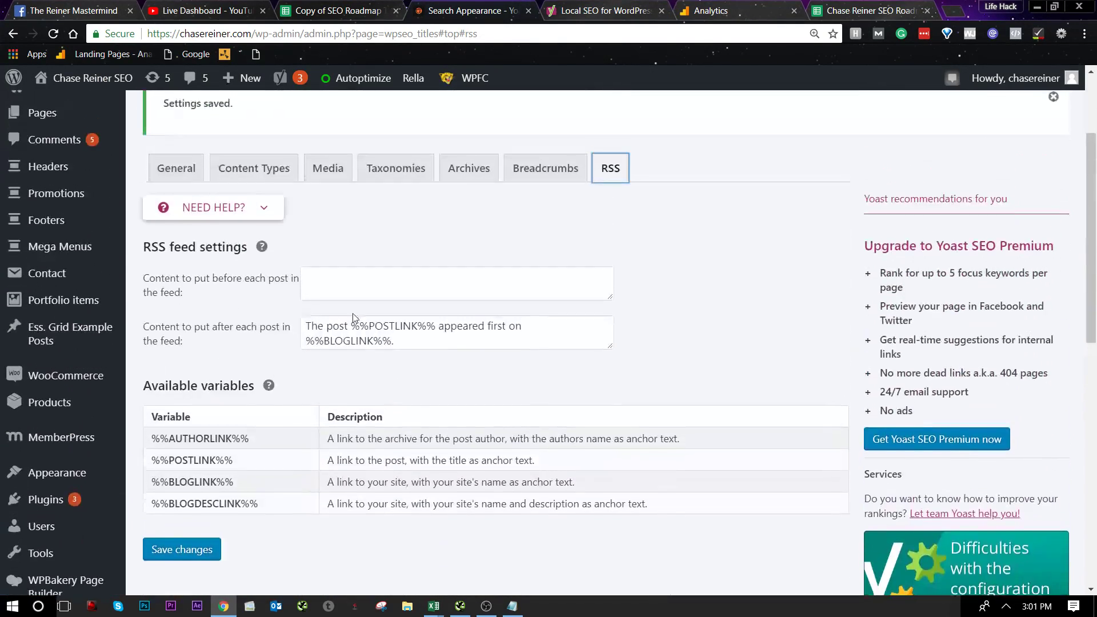
{"action": "scroll", "coordinate": [64, 297], "scroll_direction": "down", "scroll_amount": 5}
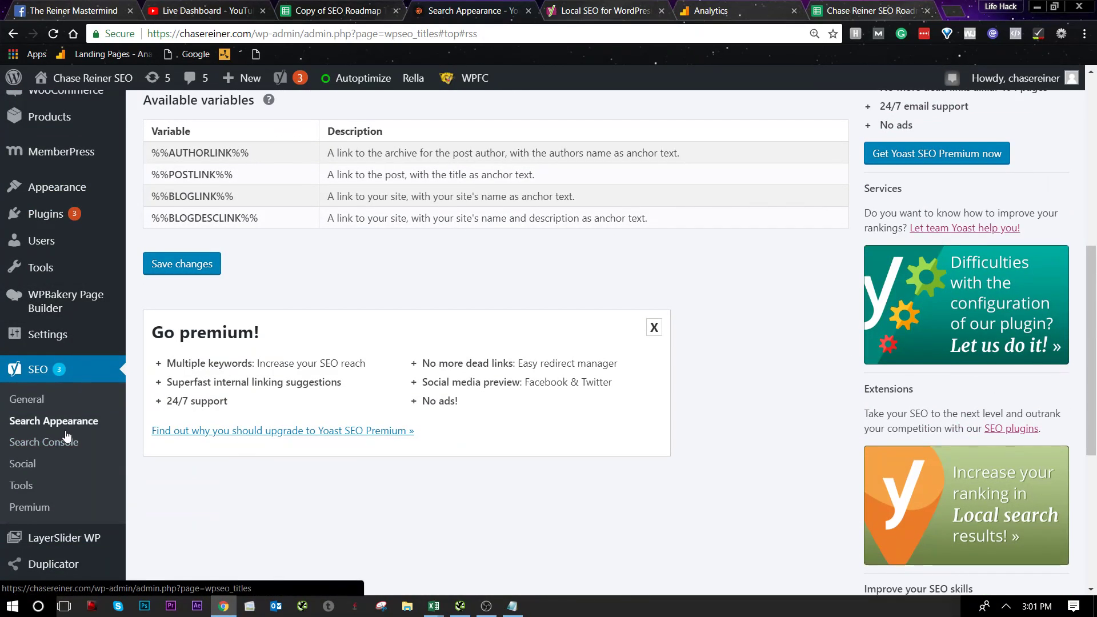
{"action": "left_click", "coordinate": [66, 442]}
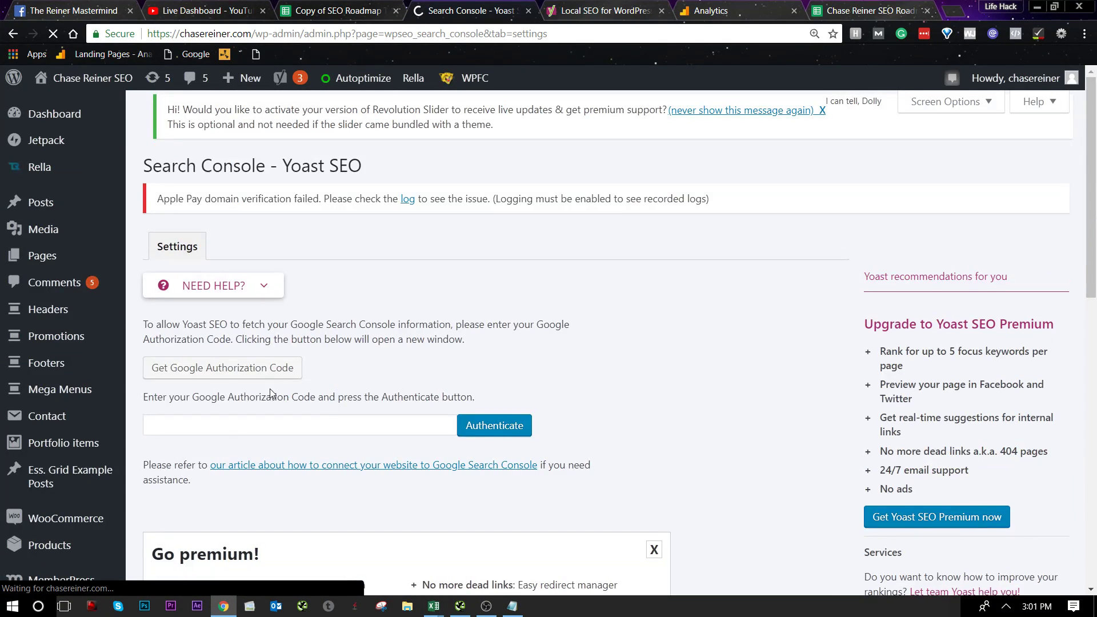
Review the Search Console page, leaving the Google authorization code field empty.
{"action": "scroll", "coordinate": [286, 321], "scroll_direction": "down", "scroll_amount": 3}
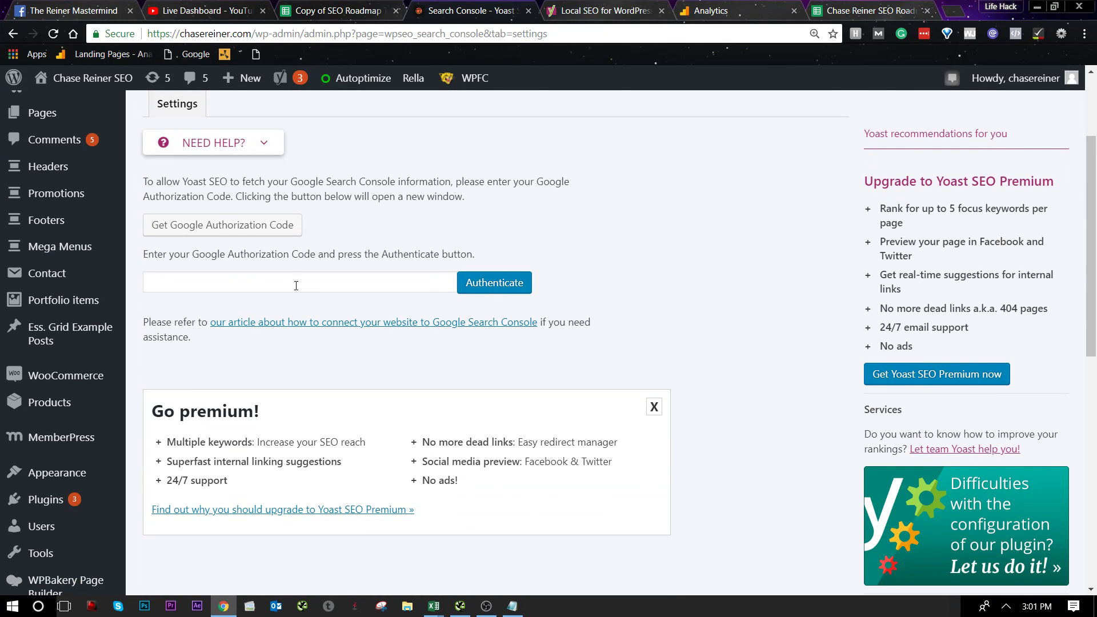
{"action": "scroll", "coordinate": [286, 288], "scroll_direction": "down", "scroll_amount": 2}
{"action": "scroll", "coordinate": [265, 290], "scroll_direction": "up", "scroll_amount": 2}
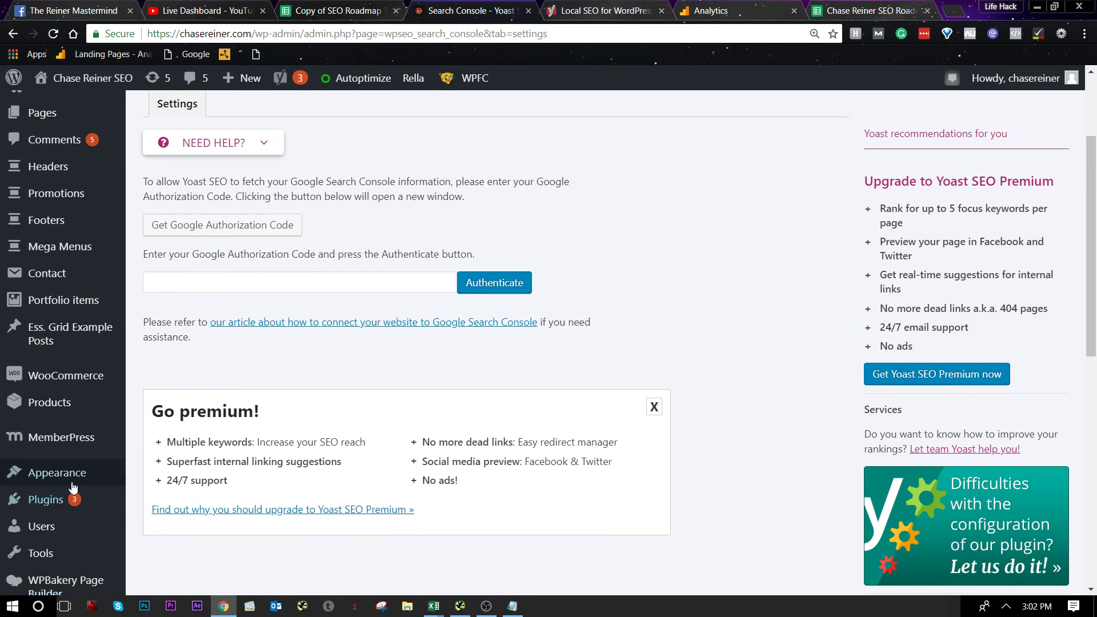
{"action": "scroll", "coordinate": [74, 483], "scroll_direction": "down", "scroll_amount": 5}
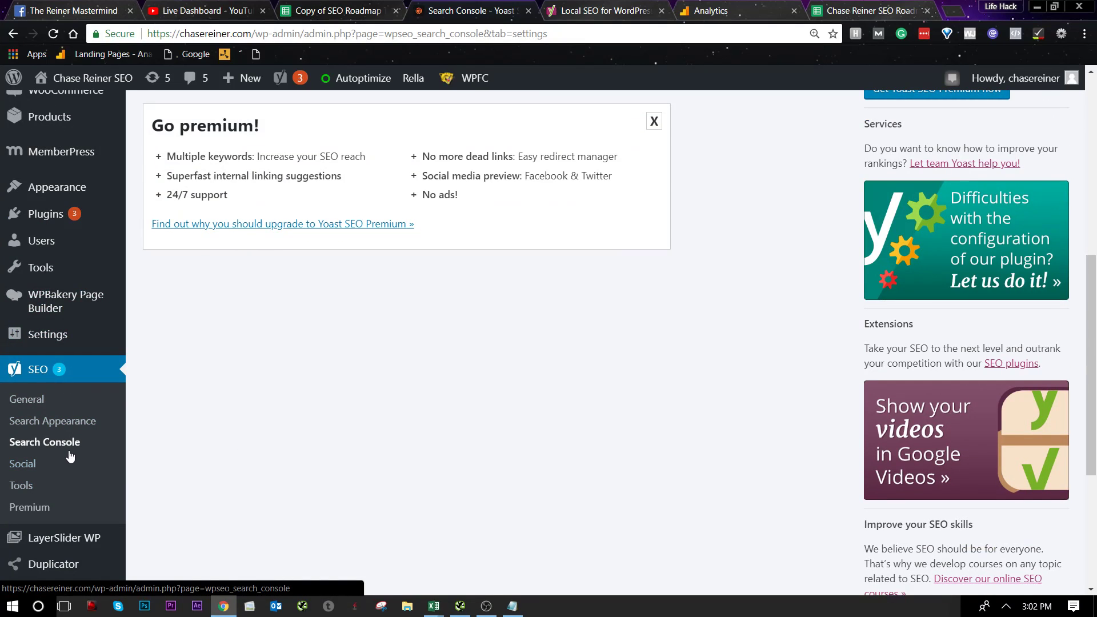
{"action": "left_click", "coordinate": [66, 464]}
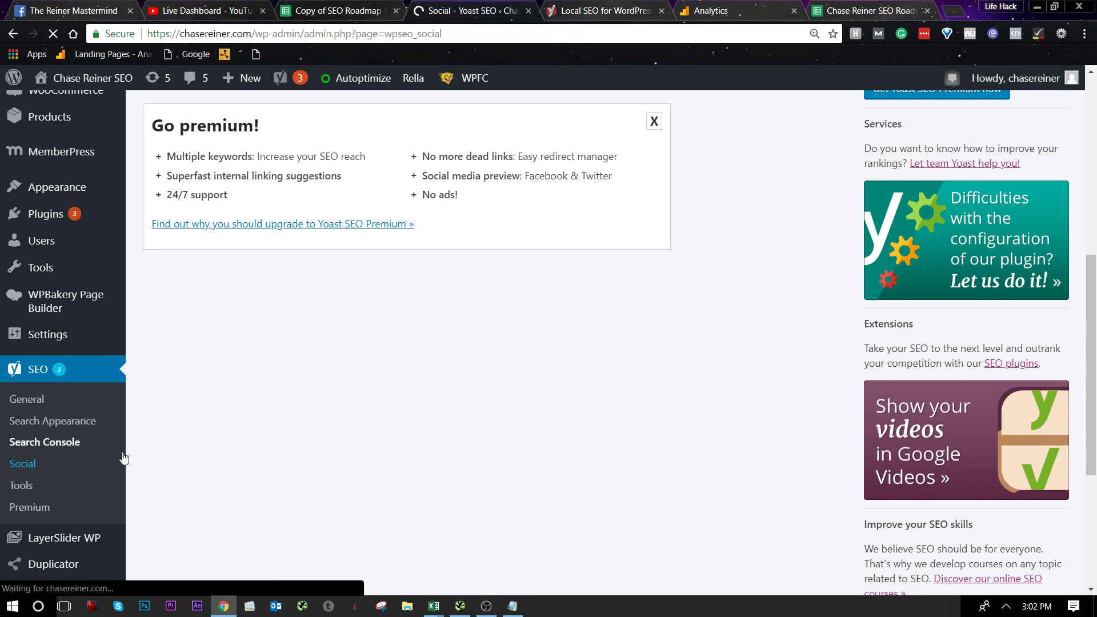
Look over the empty Instagram and Google+ profile URL fields on the Accounts tab.
{"action": "scroll", "coordinate": [280, 334], "scroll_direction": "down", "scroll_amount": 6}
{"action": "scroll", "coordinate": [280, 334], "scroll_direction": "up", "scroll_amount": 6}
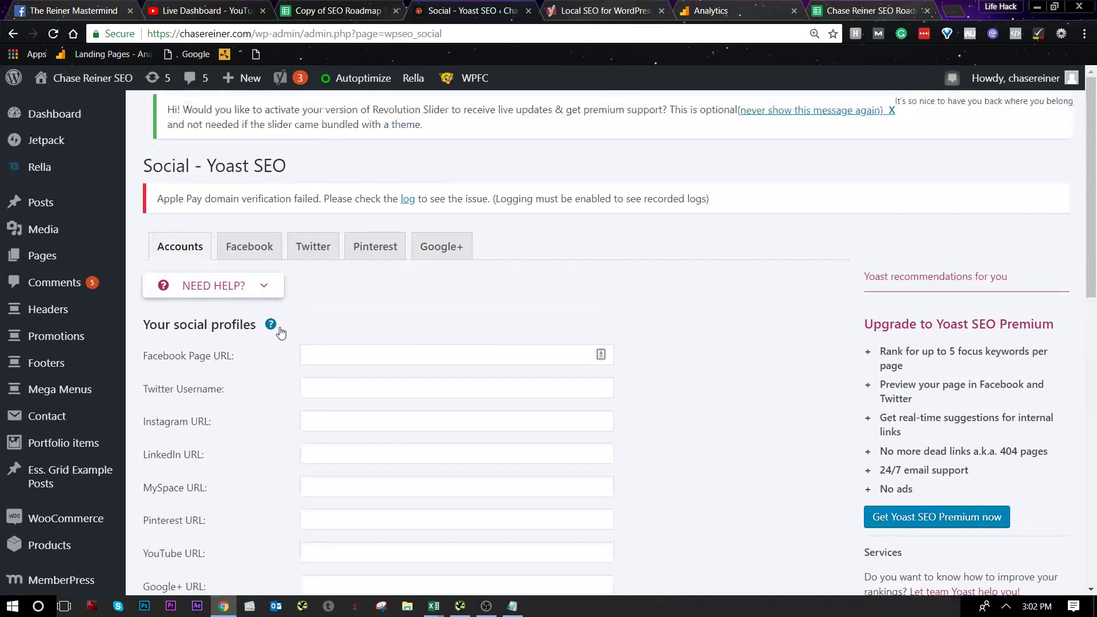
{"action": "left_click", "coordinate": [445, 425]}
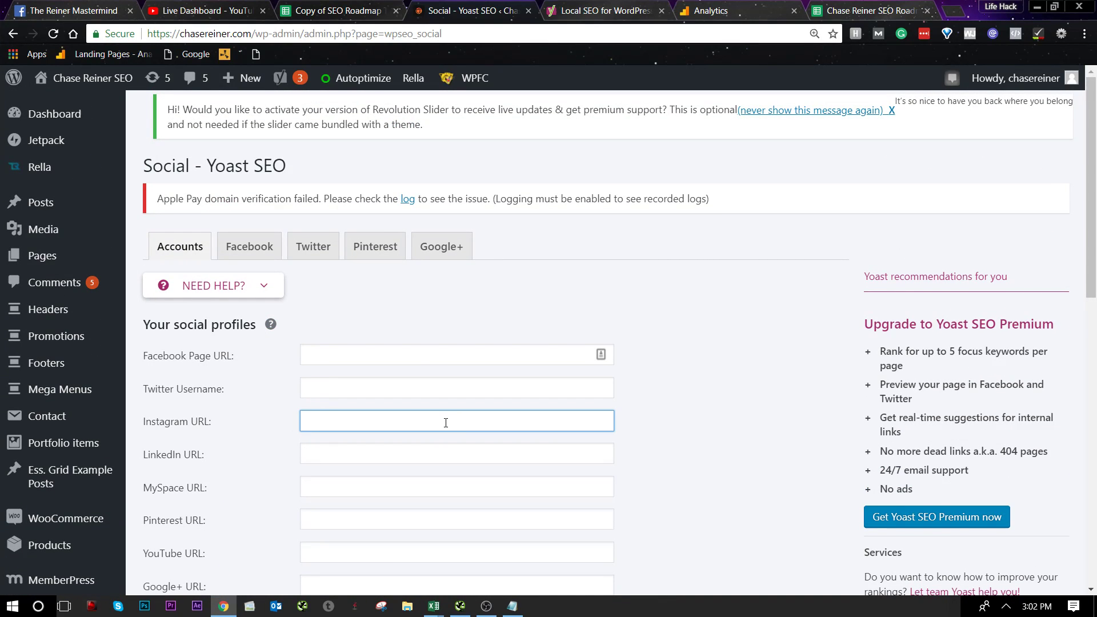
{"action": "scroll", "coordinate": [400, 366], "scroll_direction": "down", "scroll_amount": 3}
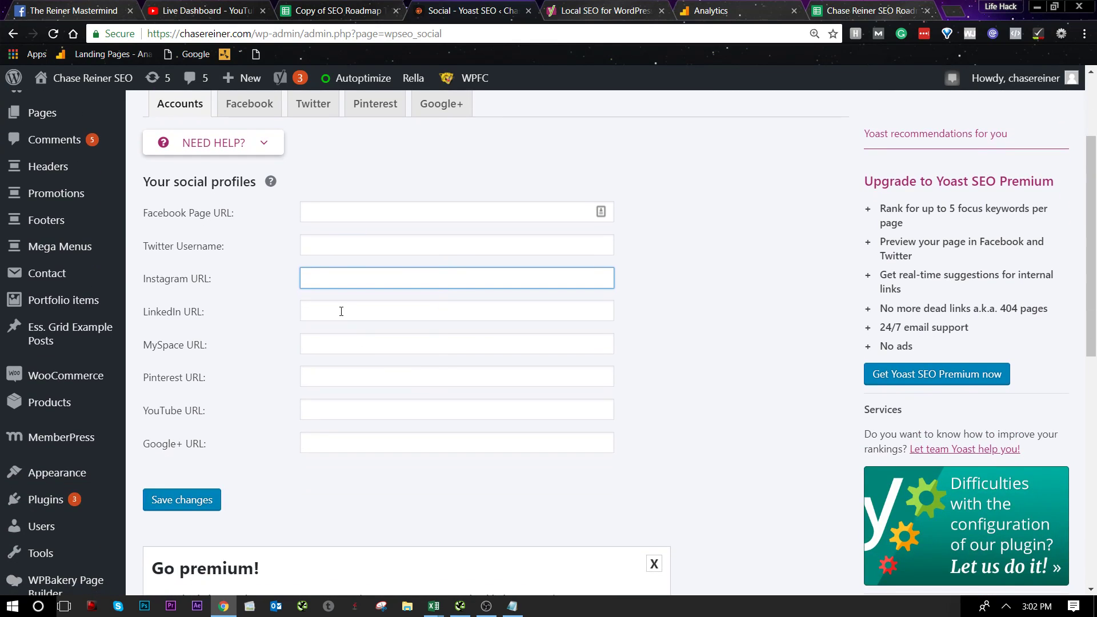
{"action": "scroll", "coordinate": [309, 435], "scroll_direction": "down", "scroll_amount": 6}
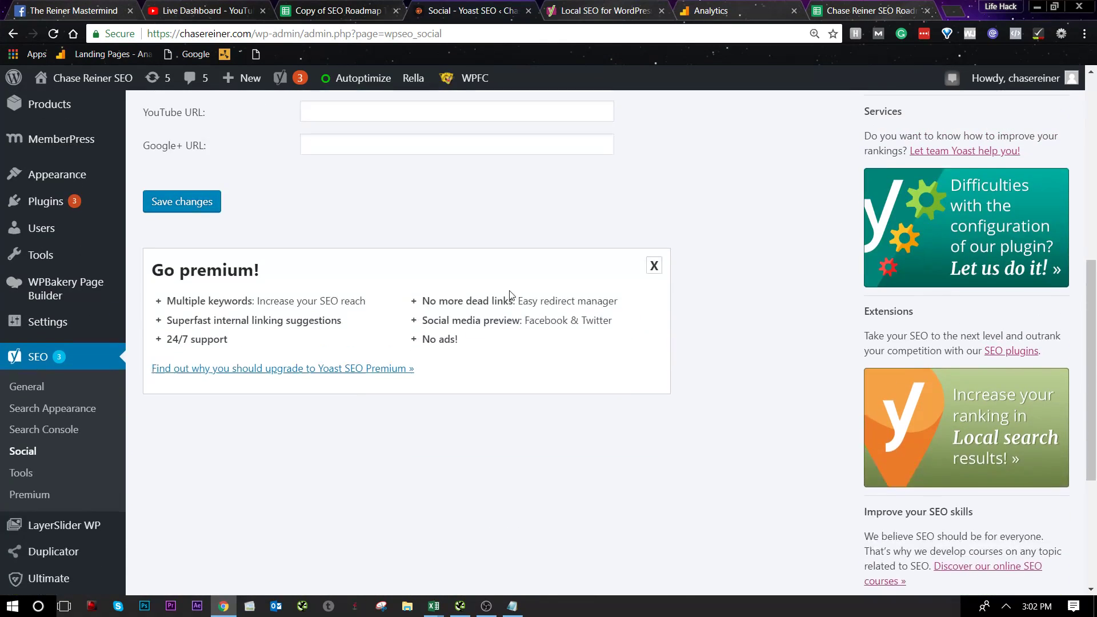
{"action": "scroll", "coordinate": [373, 291], "scroll_direction": "up", "scroll_amount": 4}
{"action": "left_click_drag", "start_coordinate": [385, 163], "coordinate": [448, 409]}
{"action": "left_click", "coordinate": [455, 377]}
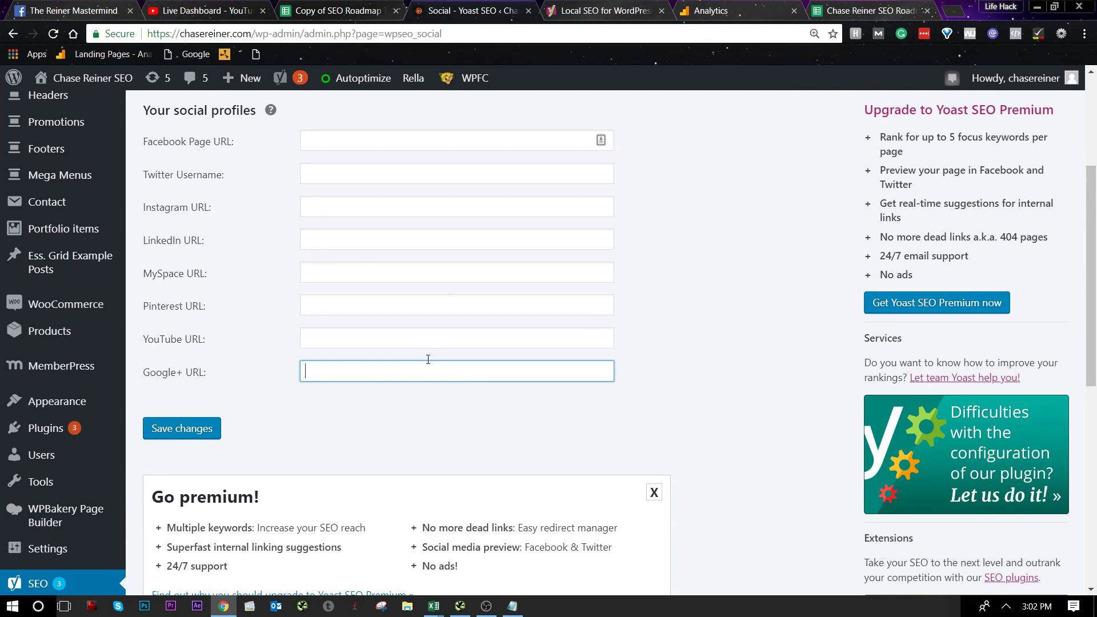
{"action": "scroll", "coordinate": [353, 435], "scroll_direction": "down", "scroll_amount": 4}
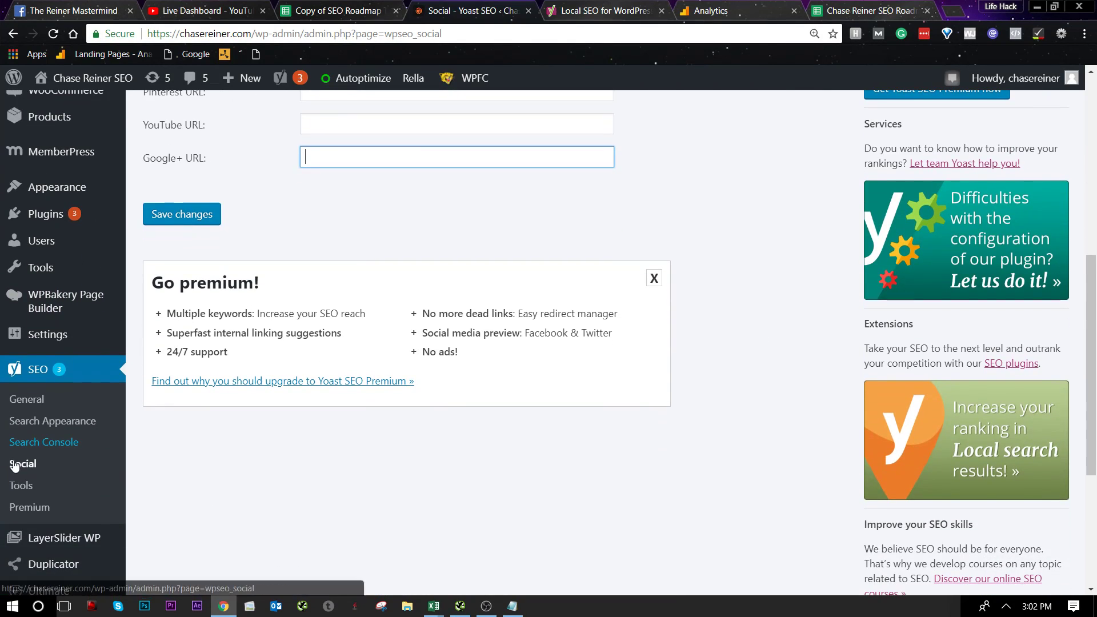
{"action": "left_click", "coordinate": [20, 486]}
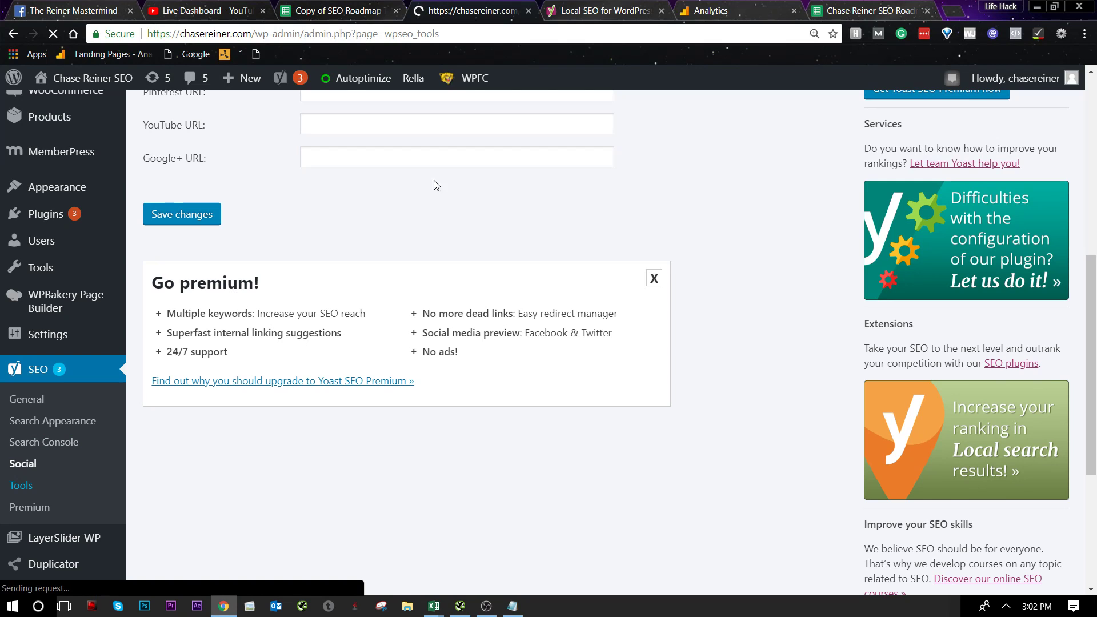
{"action": "scroll", "coordinate": [194, 385], "scroll_direction": "down", "scroll_amount": 5}
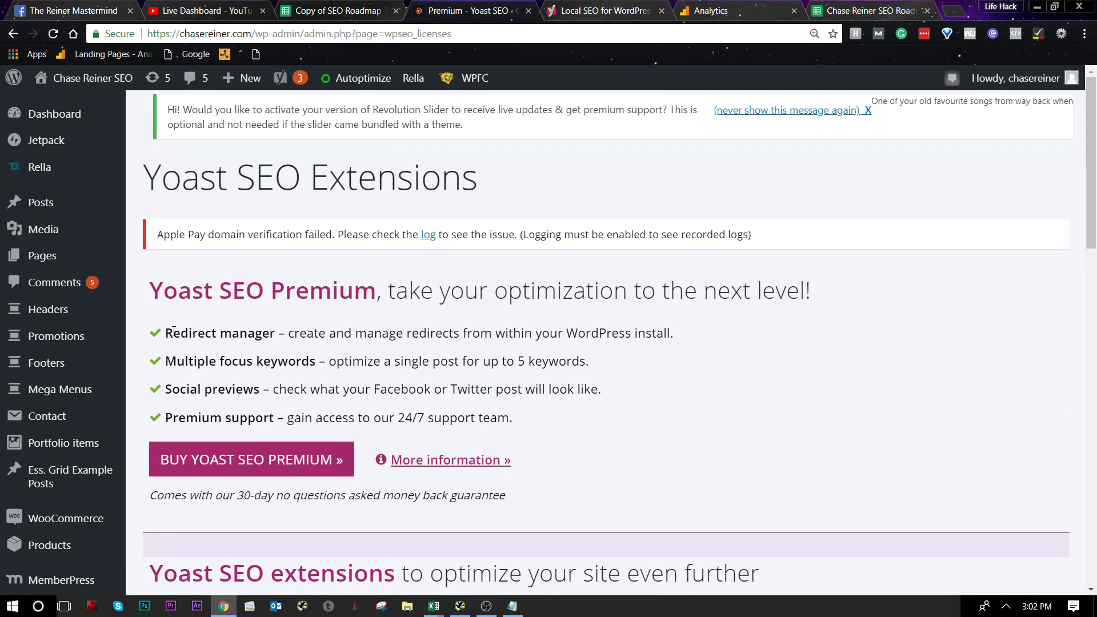
Highlight the Redirect manager and Multiple focus keywords lines in the Premium feature list.
{"action": "left_click_drag", "start_coordinate": [174, 331], "coordinate": [693, 329]}
{"action": "left_click", "coordinate": [700, 331]}
{"action": "left_click_drag", "start_coordinate": [165, 361], "coordinate": [165, 334]}
{"action": "left_click", "coordinate": [169, 336]}
{"action": "scroll", "coordinate": [328, 431], "scroll_direction": "down", "scroll_amount": 4}
{"action": "scroll", "coordinate": [288, 376], "scroll_direction": "down", "scroll_amount": 14}
{"action": "scroll", "coordinate": [320, 373], "scroll_direction": "up", "scroll_amount": 7}
{"action": "scroll", "coordinate": [320, 373], "scroll_direction": "up", "scroll_amount": 11}
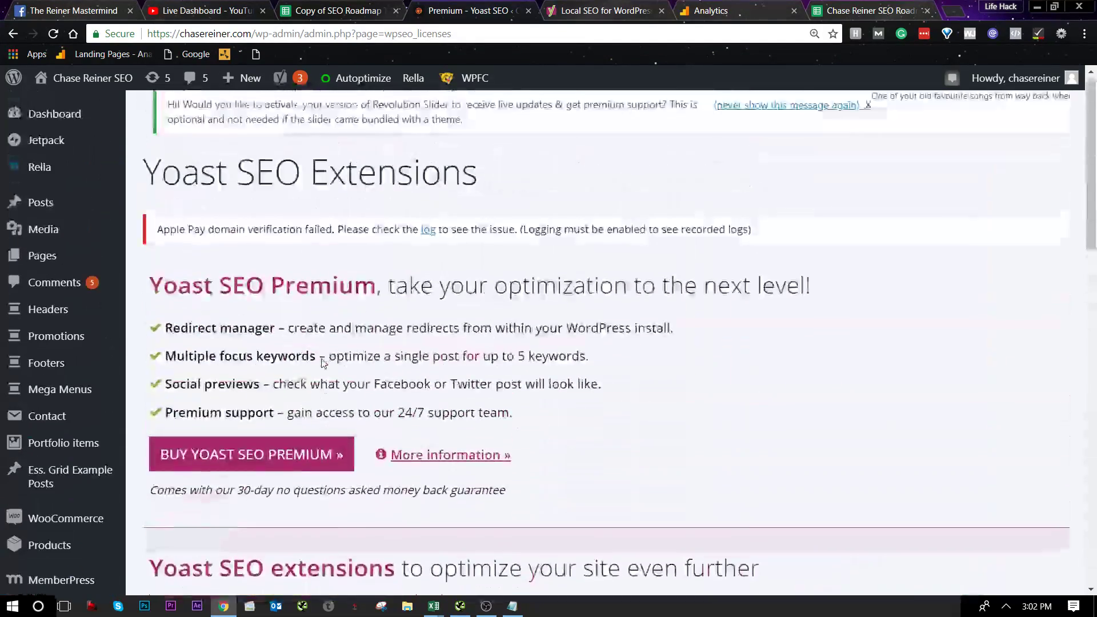
{"action": "left_click_drag", "start_coordinate": [168, 330], "coordinate": [706, 343]}
{"action": "left_click", "coordinate": [241, 331]}
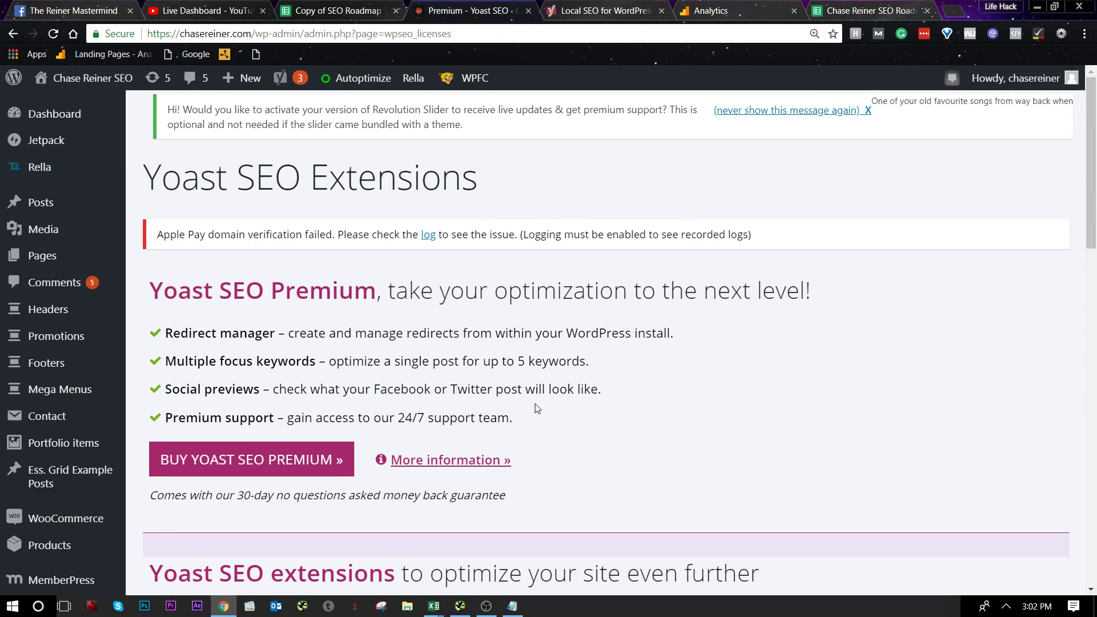
Highlight the Social previews, Premium support and Redirect manager descriptions.
{"action": "left_click_drag", "start_coordinate": [535, 408], "coordinate": [156, 405]}
{"action": "left_click", "coordinate": [626, 391]}
{"action": "left_click", "coordinate": [221, 399]}
{"action": "left_click_drag", "start_coordinate": [652, 399], "coordinate": [135, 396]}
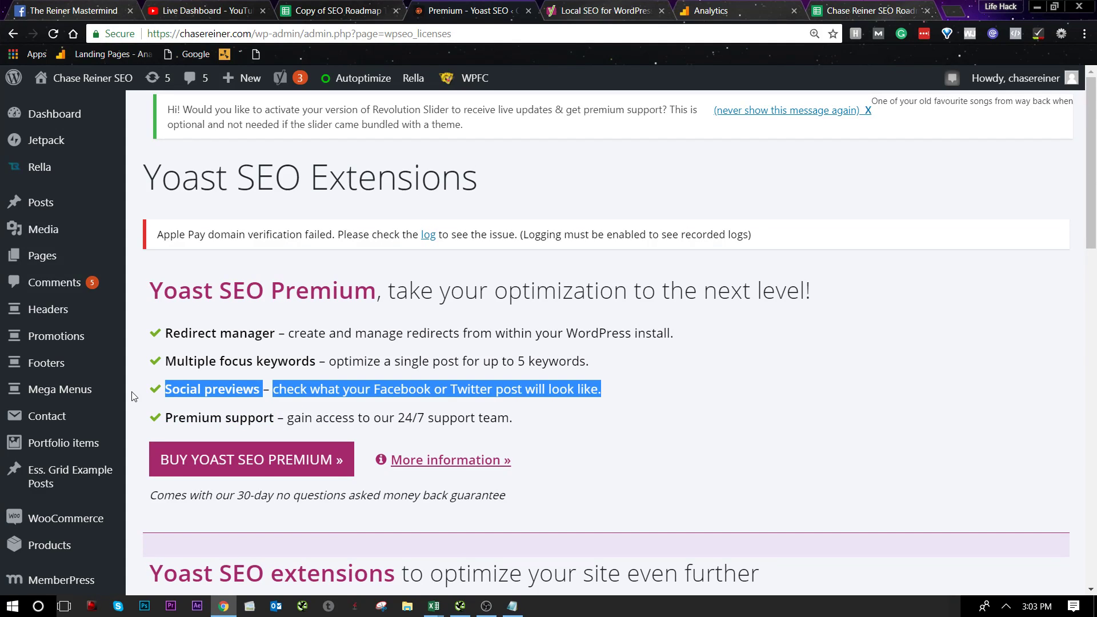
{"action": "left_click", "coordinate": [217, 374]}
{"action": "left_click_drag", "start_coordinate": [173, 329], "coordinate": [627, 332]}
{"action": "left_click", "coordinate": [613, 356]}
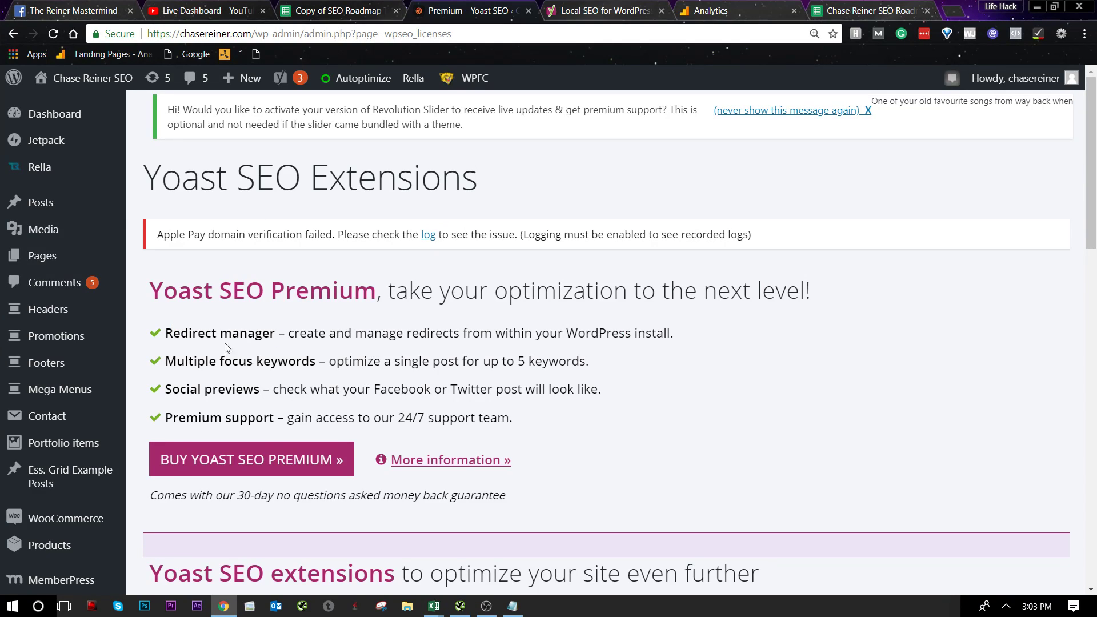
{"action": "left_click_drag", "start_coordinate": [165, 334], "coordinate": [284, 336]}
{"action": "left_click", "coordinate": [272, 400]}
Select the Redirect manager, Multiple focus keywords and Social previews lines, then open the Pages list.
{"action": "left_click_drag", "start_coordinate": [573, 350], "coordinate": [60, 336]}
{"action": "triple_click", "coordinate": [343, 333]}
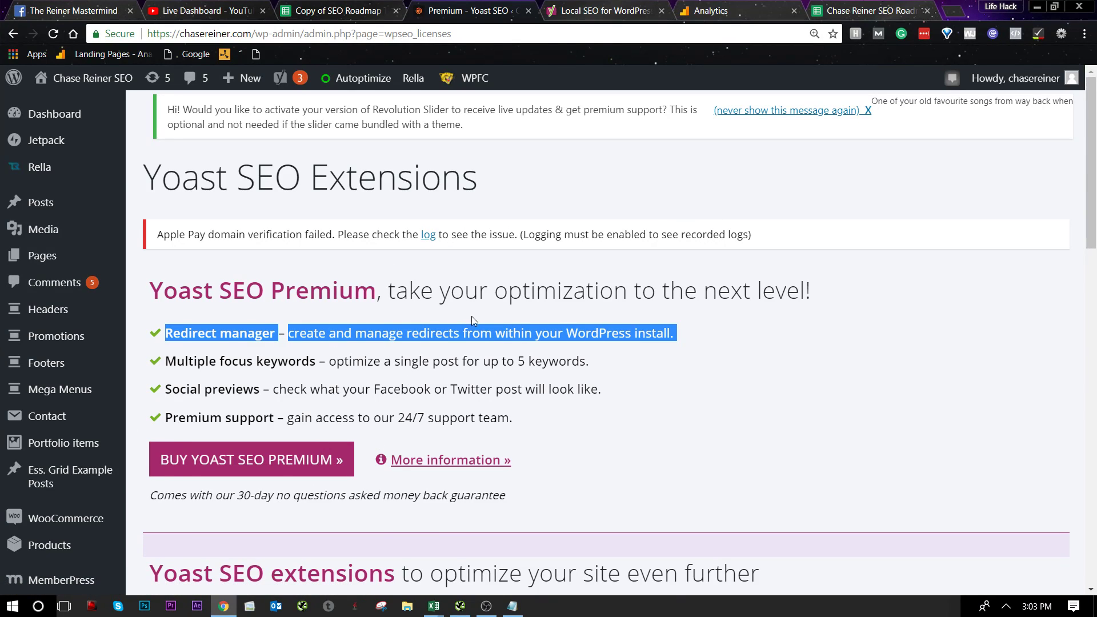
{"action": "triple_click", "coordinate": [447, 360]}
{"action": "triple_click", "coordinate": [482, 340]}
{"action": "left_click", "coordinate": [560, 389]}
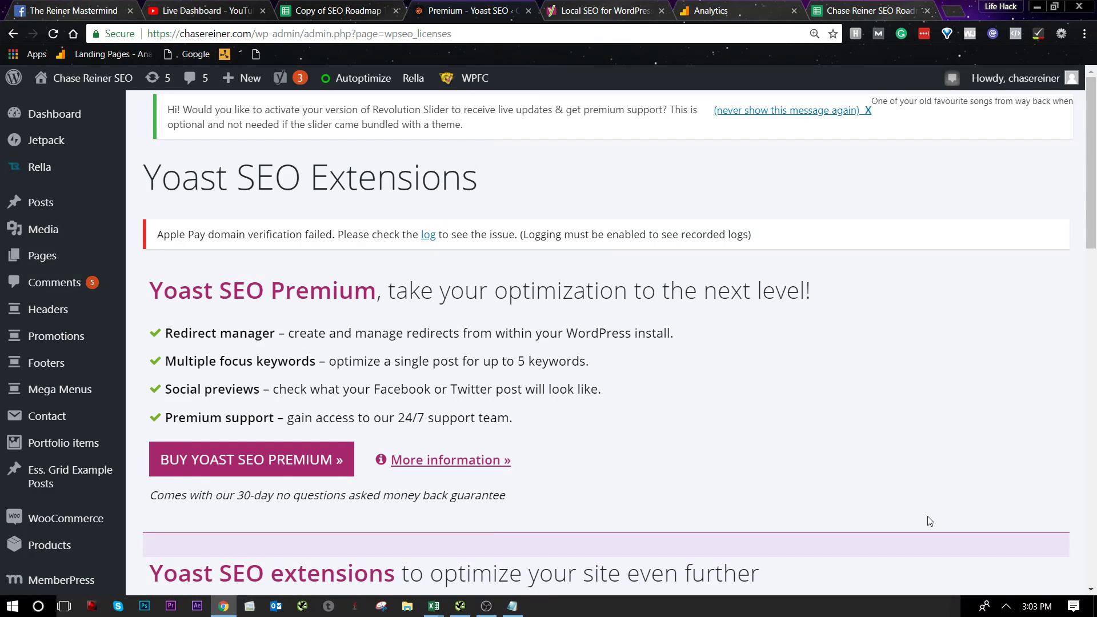
{"action": "triple_click", "coordinate": [216, 366]}
{"action": "left_click", "coordinate": [283, 389]}
{"action": "triple_click", "coordinate": [285, 389]}
{"action": "triple_click", "coordinate": [337, 363]}
{"action": "left_click", "coordinate": [517, 370]}
{"action": "left_click_drag", "start_coordinate": [594, 362], "coordinate": [288, 368]}
{"action": "left_click", "coordinate": [291, 374]}
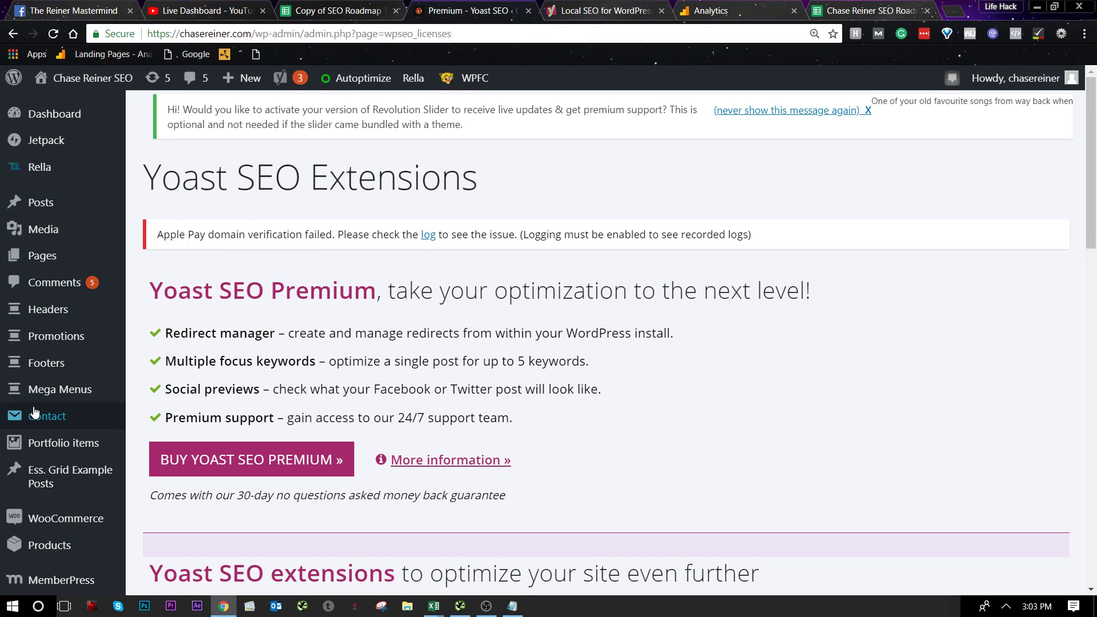
{"action": "left_click", "coordinate": [50, 256]}
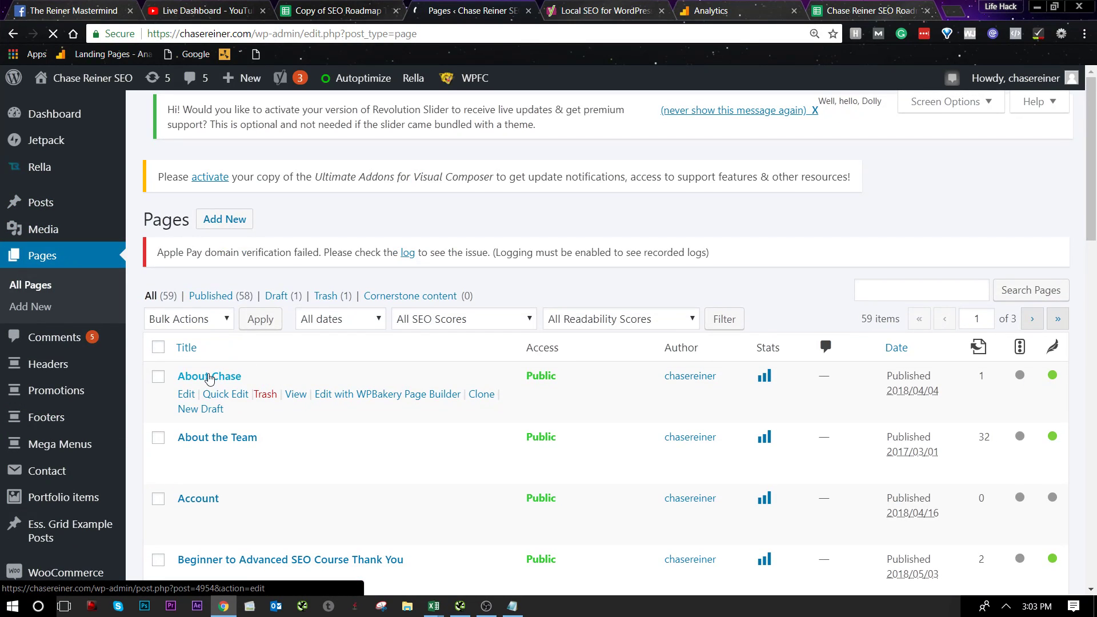
Open the About Chase page in the editor and reload it.
{"action": "scroll", "coordinate": [252, 386], "scroll_direction": "down", "scroll_amount": 3}
{"action": "left_click", "coordinate": [217, 230]}
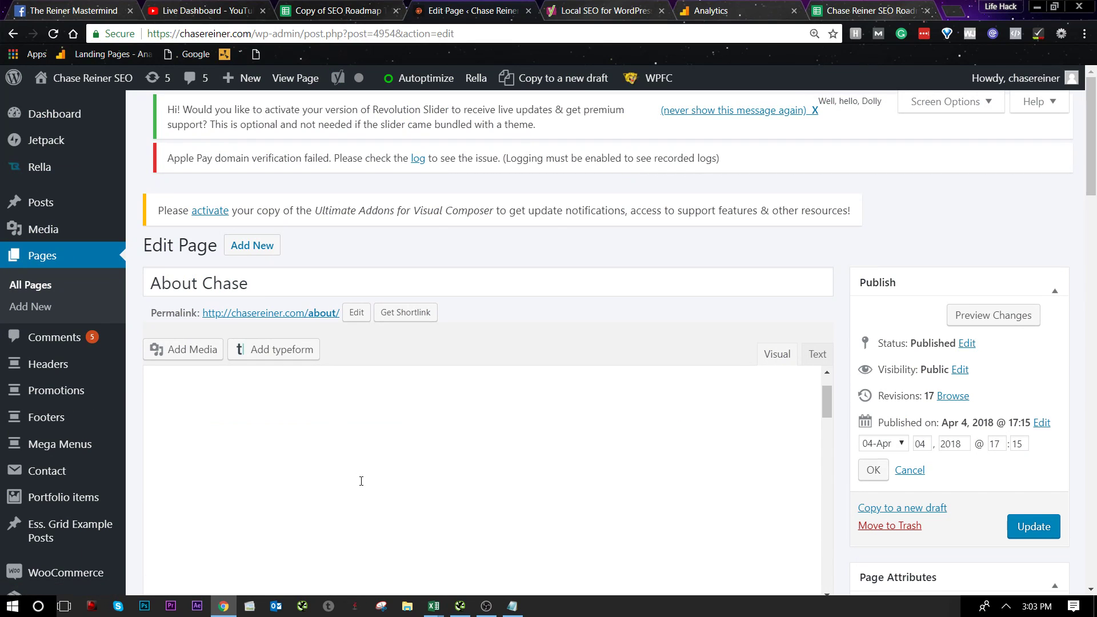
{"action": "scroll", "coordinate": [361, 481], "scroll_direction": "down", "scroll_amount": 10}
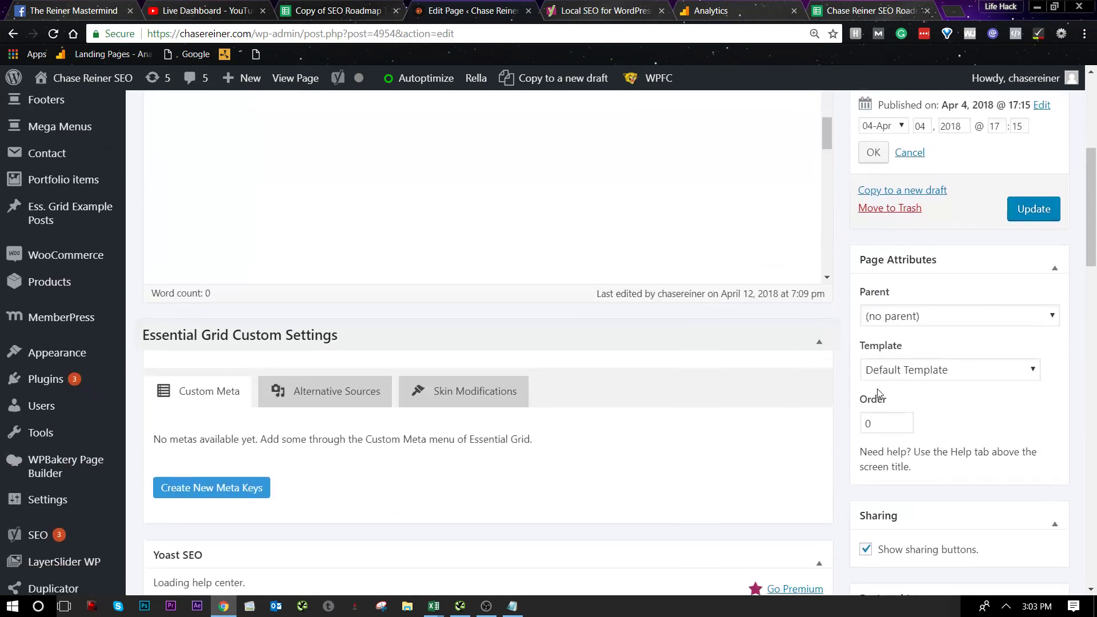
{"action": "scroll", "coordinate": [348, 351], "scroll_direction": "down", "scroll_amount": 3}
{"action": "scroll", "coordinate": [267, 303], "scroll_direction": "down", "scroll_amount": 3}
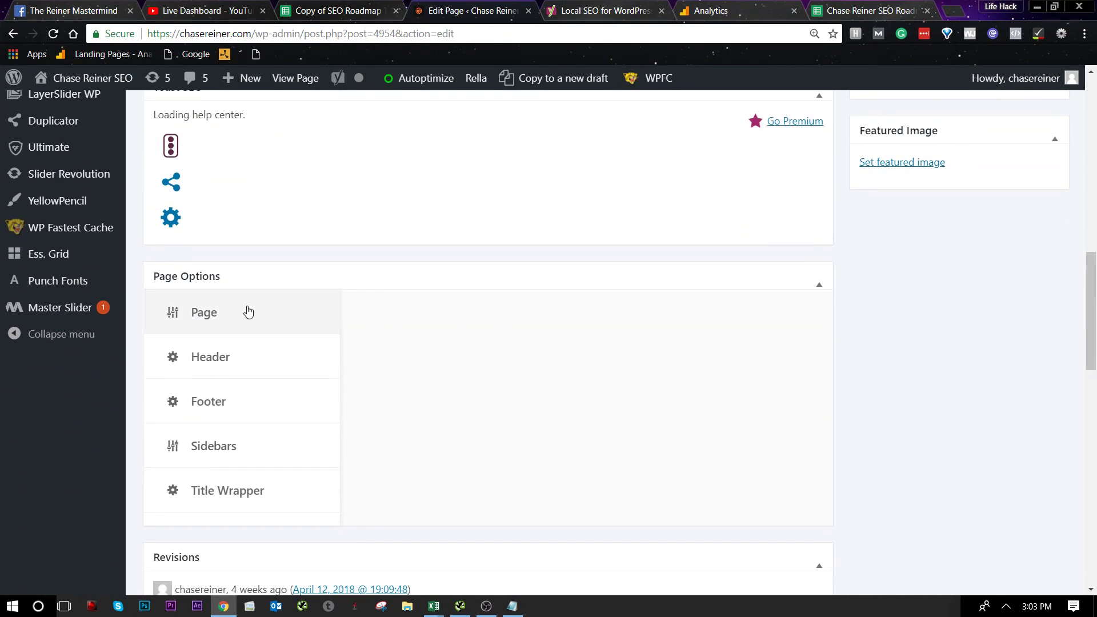
{"action": "scroll", "coordinate": [384, 323], "scroll_direction": "up", "scroll_amount": 2}
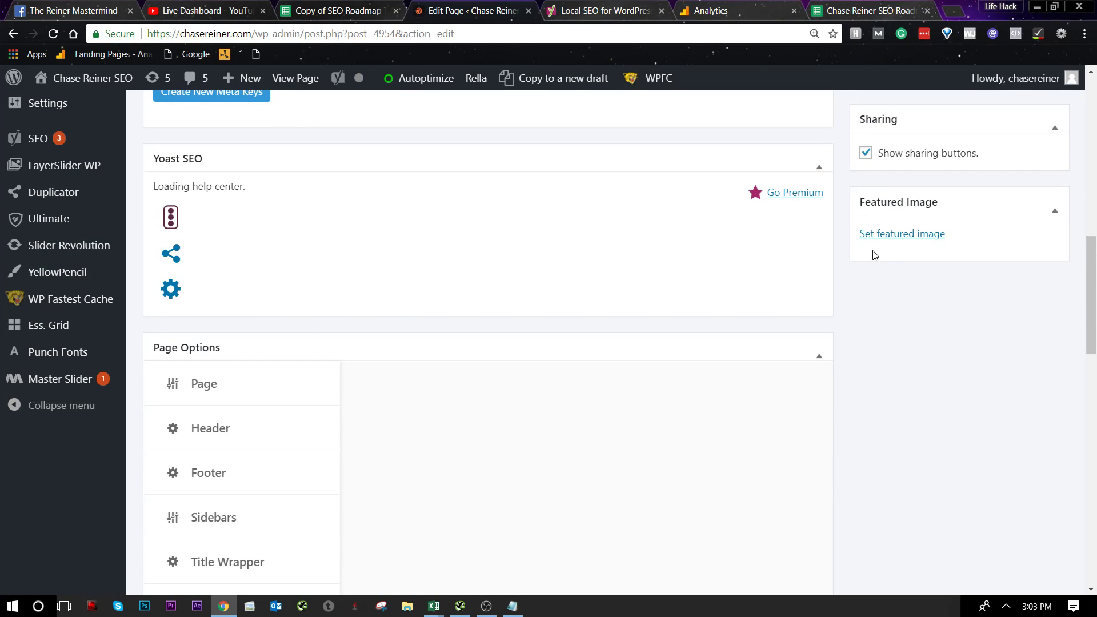
{"action": "key", "text": "alt+Tab"}
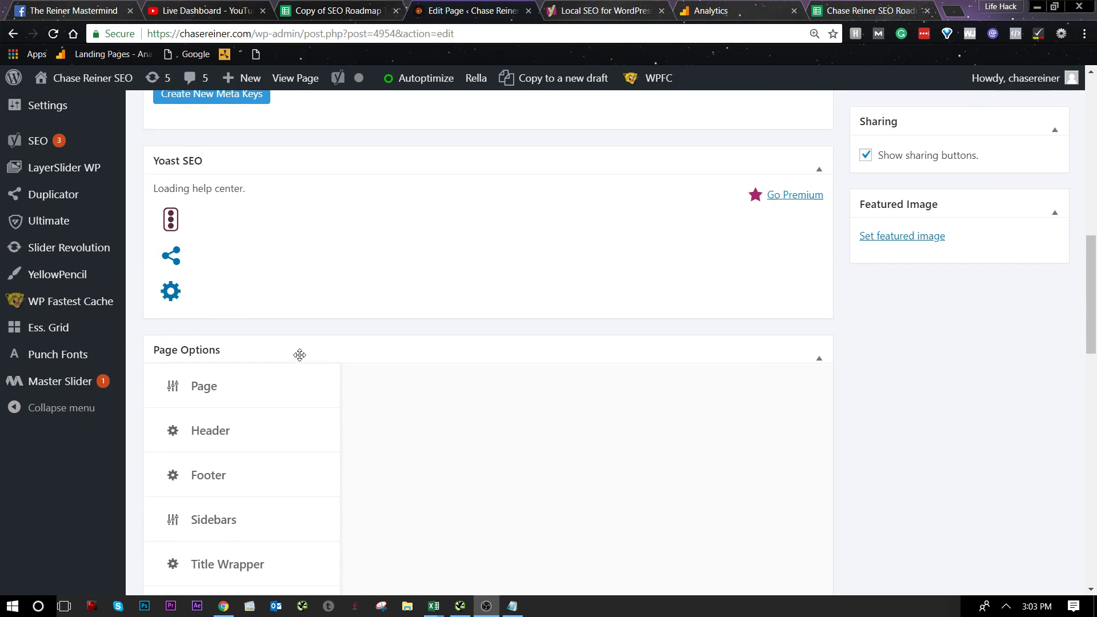
{"action": "scroll", "coordinate": [251, 380], "scroll_direction": "up", "scroll_amount": 2}
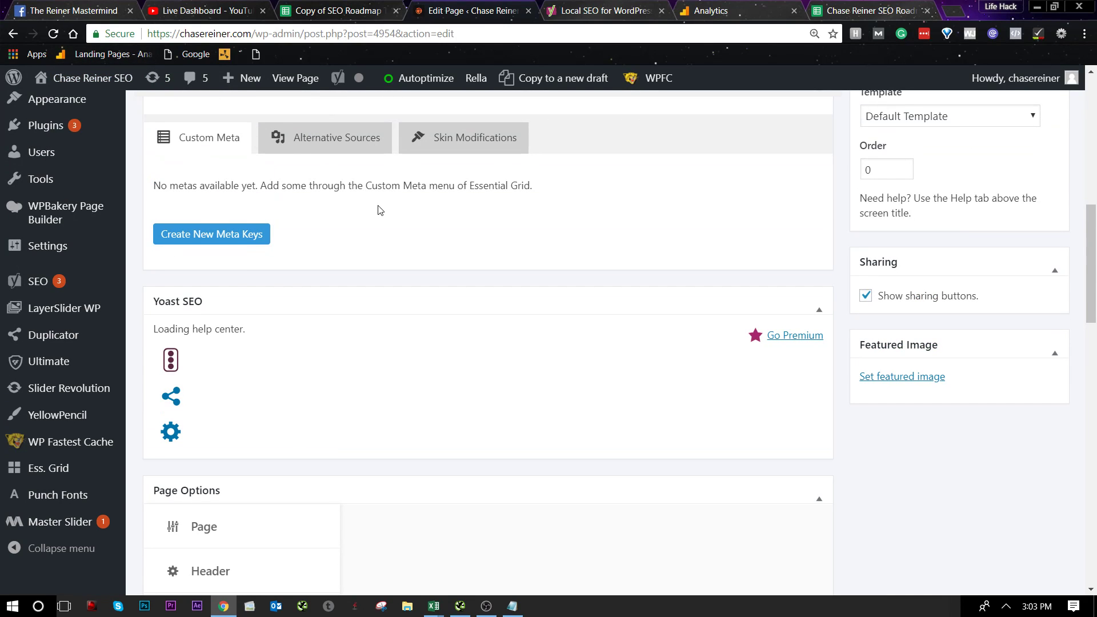
{"action": "scroll", "coordinate": [236, 309], "scroll_direction": "up", "scroll_amount": 2}
{"action": "left_click", "coordinate": [57, 32]}
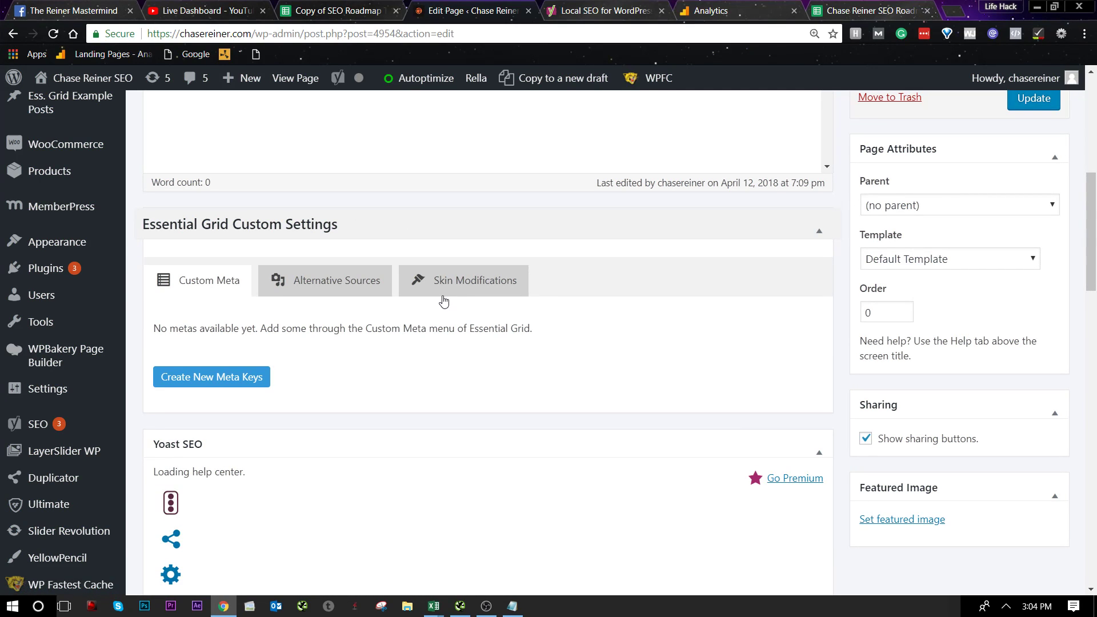
Switch the Yoast SEO box between its social and advanced sections, finishing on Advanced.
{"action": "scroll", "coordinate": [424, 308], "scroll_direction": "down", "scroll_amount": 4}
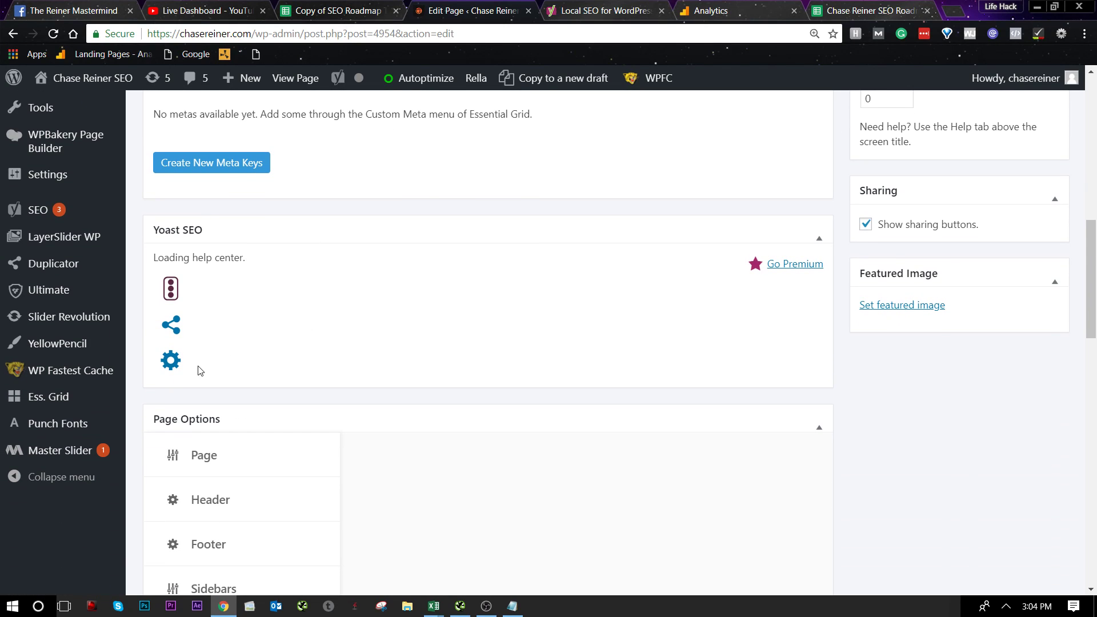
{"action": "left_click", "coordinate": [172, 365]}
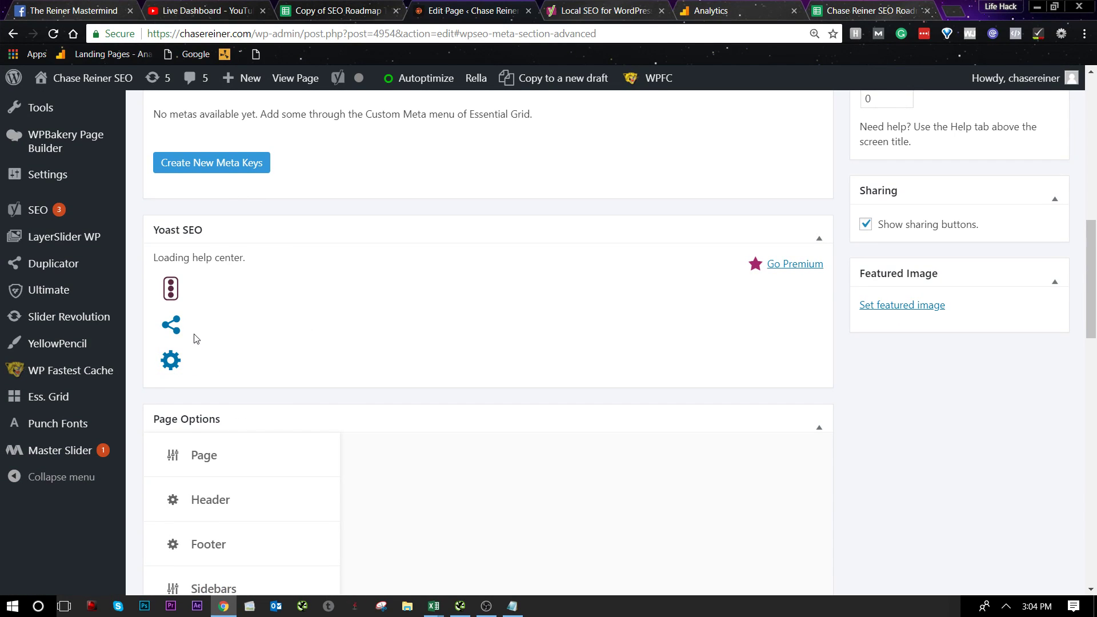
{"action": "scroll", "coordinate": [193, 339], "scroll_direction": "down", "scroll_amount": 12}
{"action": "scroll", "coordinate": [252, 326], "scroll_direction": "up", "scroll_amount": 11}
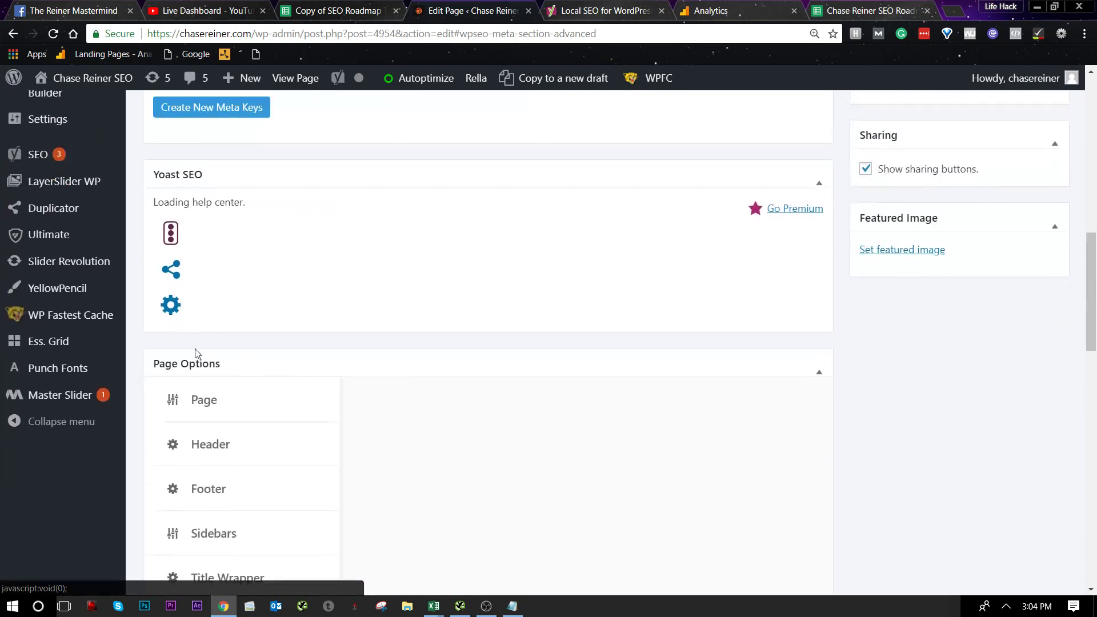
{"action": "scroll", "coordinate": [197, 356], "scroll_direction": "down", "scroll_amount": 1}
{"action": "left_click", "coordinate": [170, 253]}
{"action": "scroll", "coordinate": [223, 113], "scroll_direction": "up", "scroll_amount": 3}
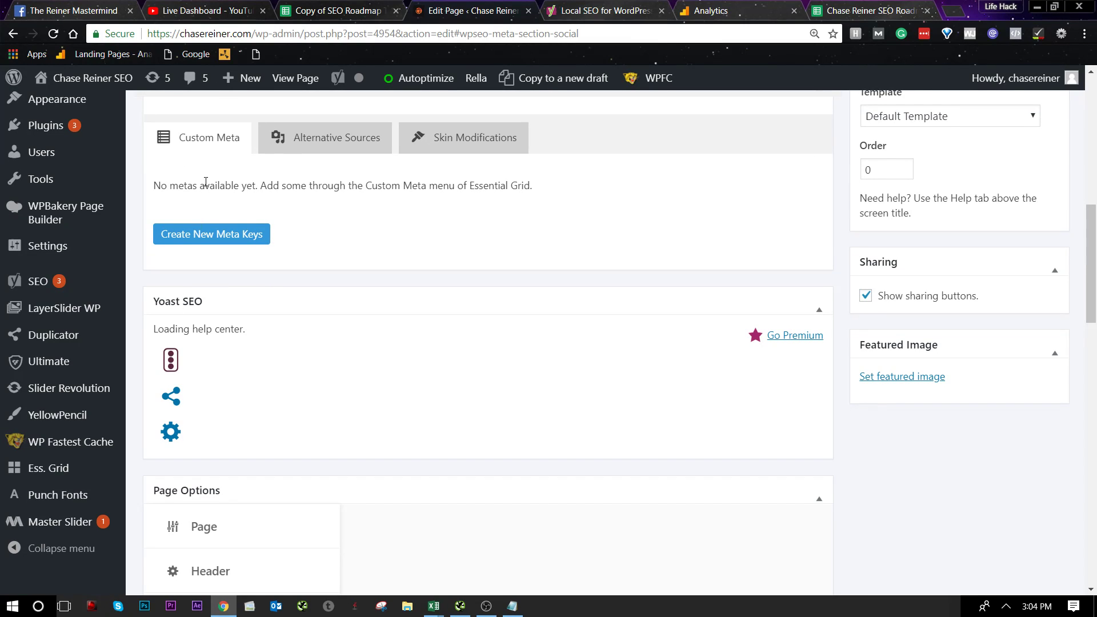
{"action": "scroll", "coordinate": [244, 236], "scroll_direction": "up", "scroll_amount": 3}
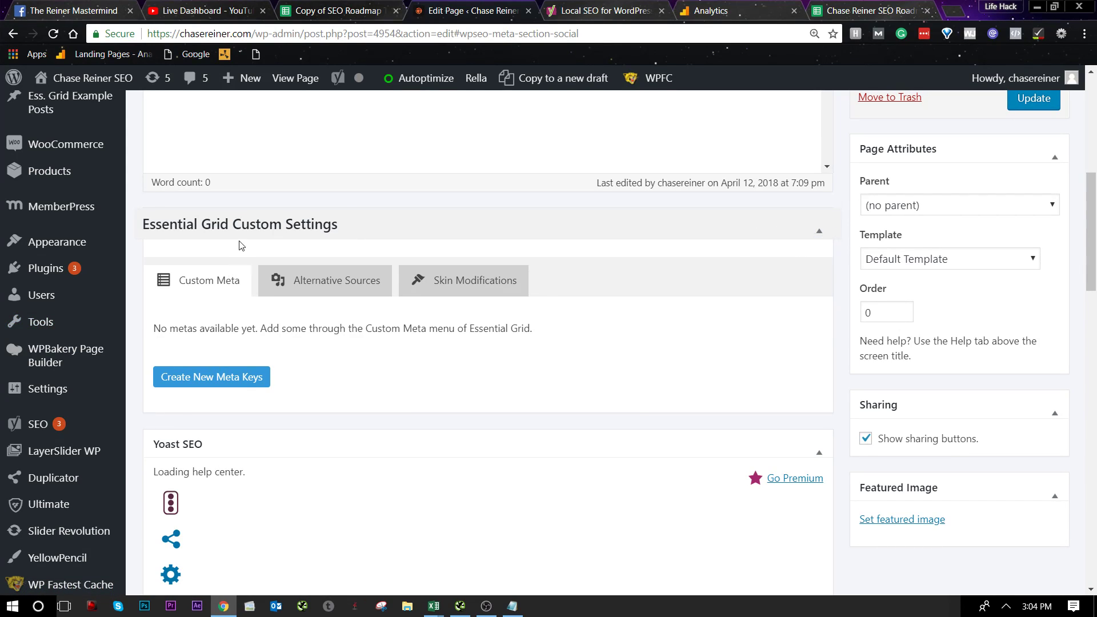
{"action": "scroll", "coordinate": [241, 246], "scroll_direction": "down", "scroll_amount": 4}
{"action": "left_click", "coordinate": [183, 360]}
{"action": "left_click", "coordinate": [176, 329]}
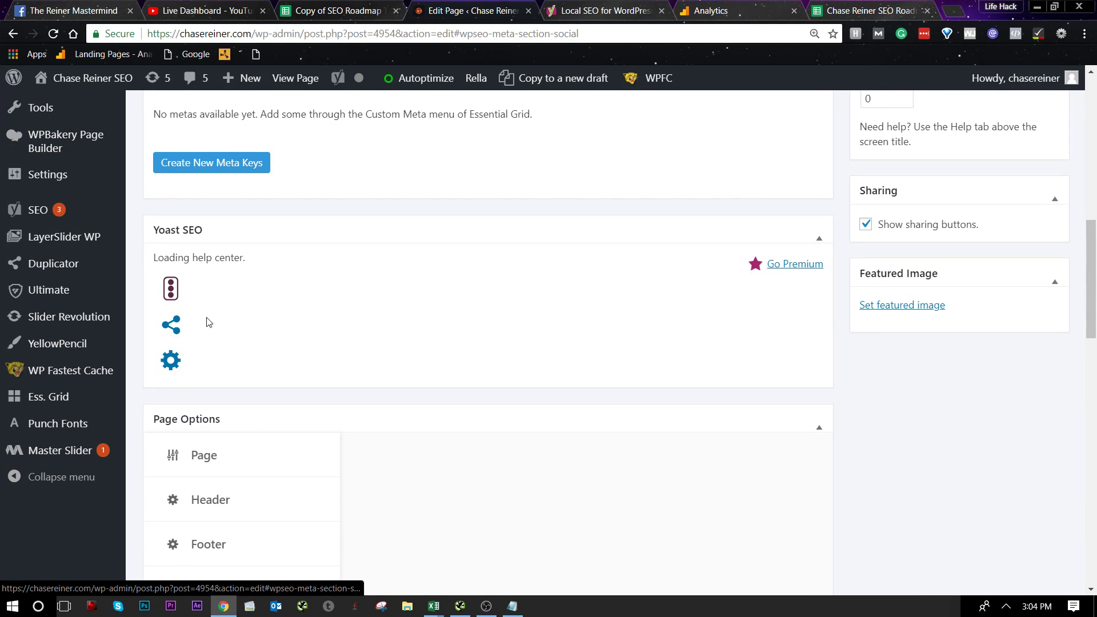
{"action": "left_click", "coordinate": [182, 361]}
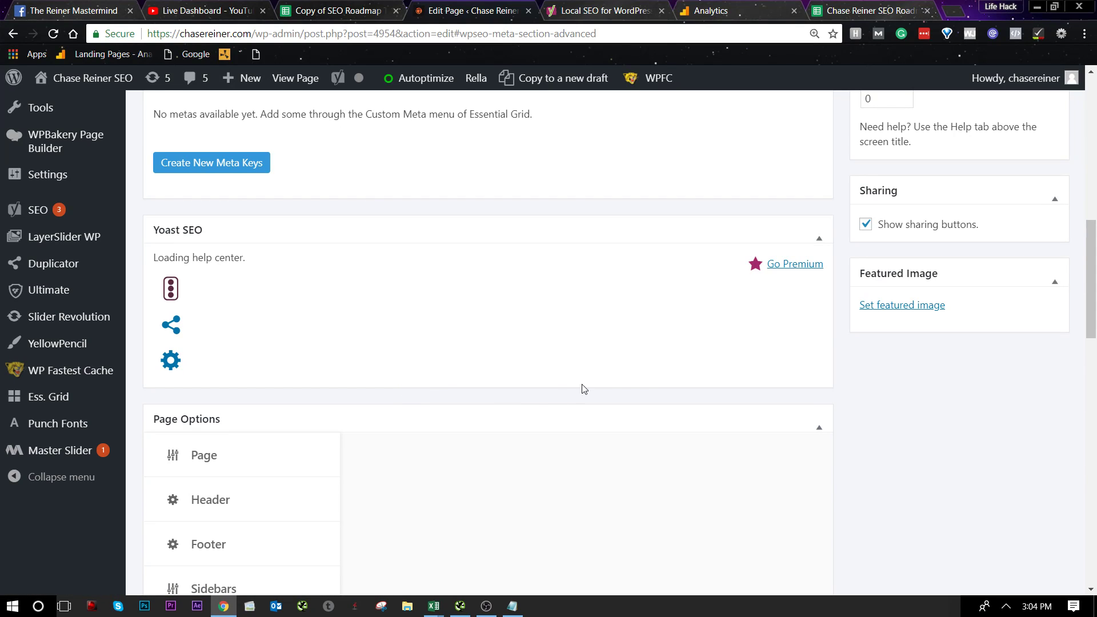
In a new tab, go to chasereiner.com and open the Beginner To Advanced SEO + course page.
{"action": "left_click", "coordinate": [950, 7]}
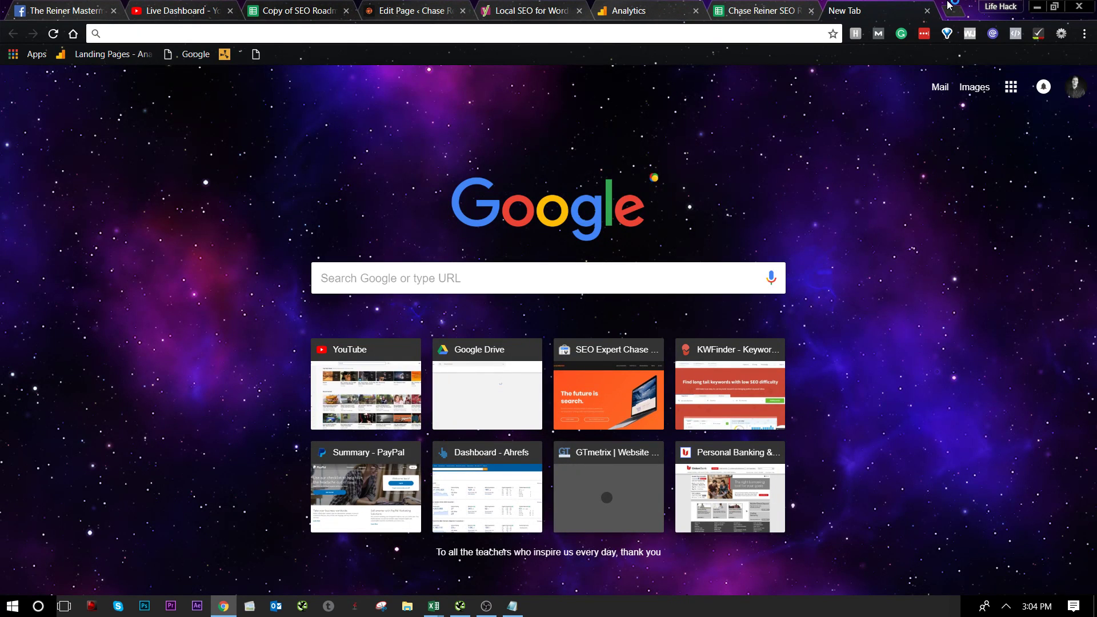
{"action": "type", "text": "chasereiner.com"}
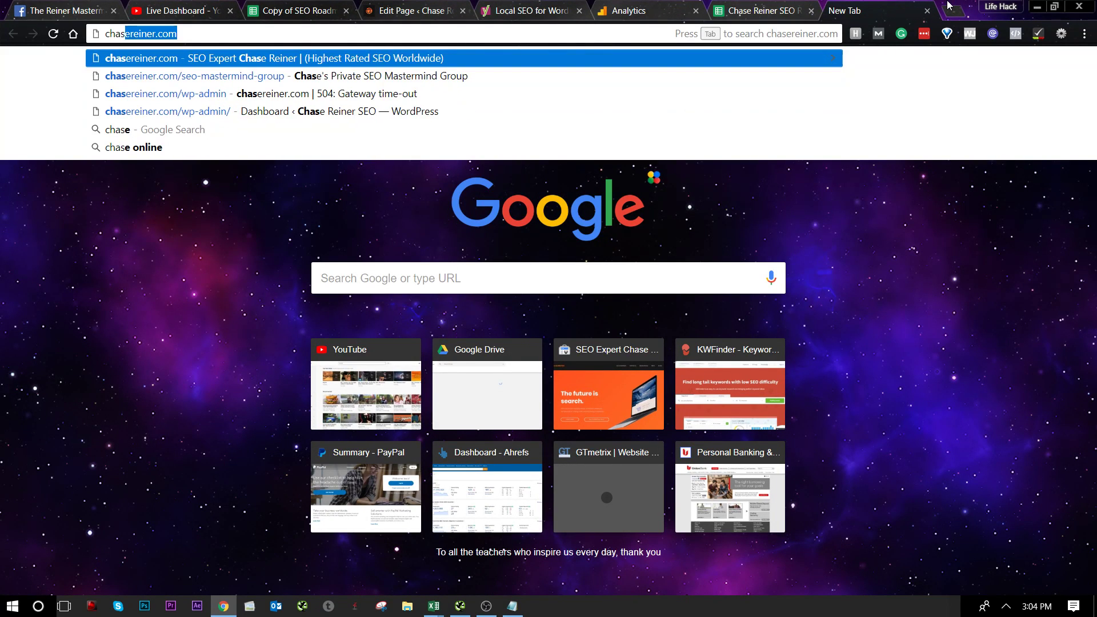
{"action": "key", "text": "Return"}
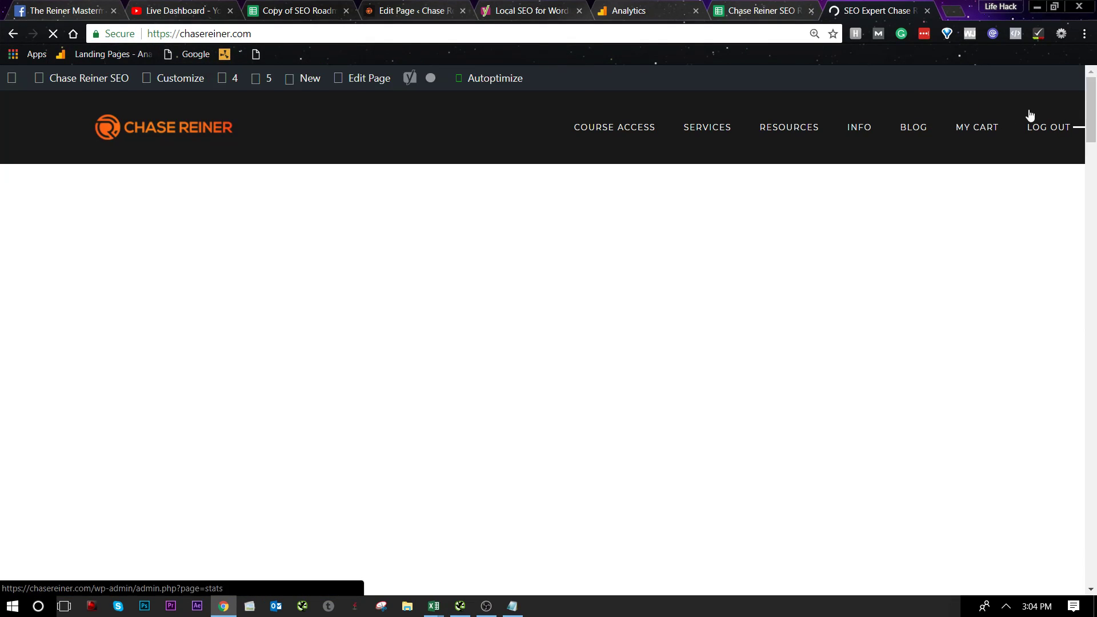
{"action": "mouse_move", "coordinate": [616, 140]}
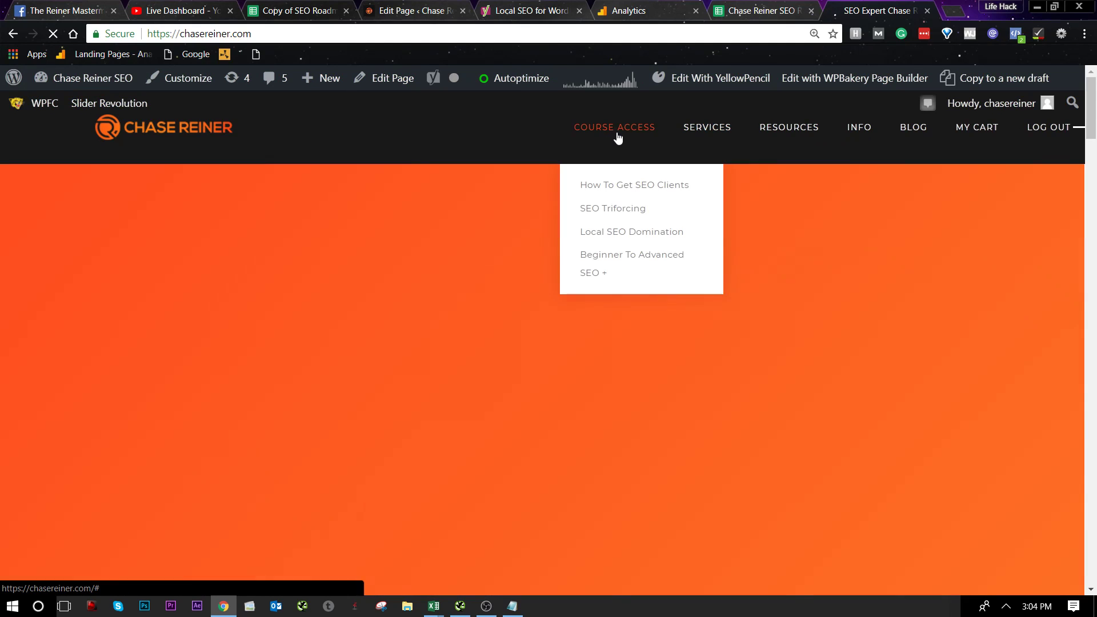
{"action": "left_click", "coordinate": [613, 269]}
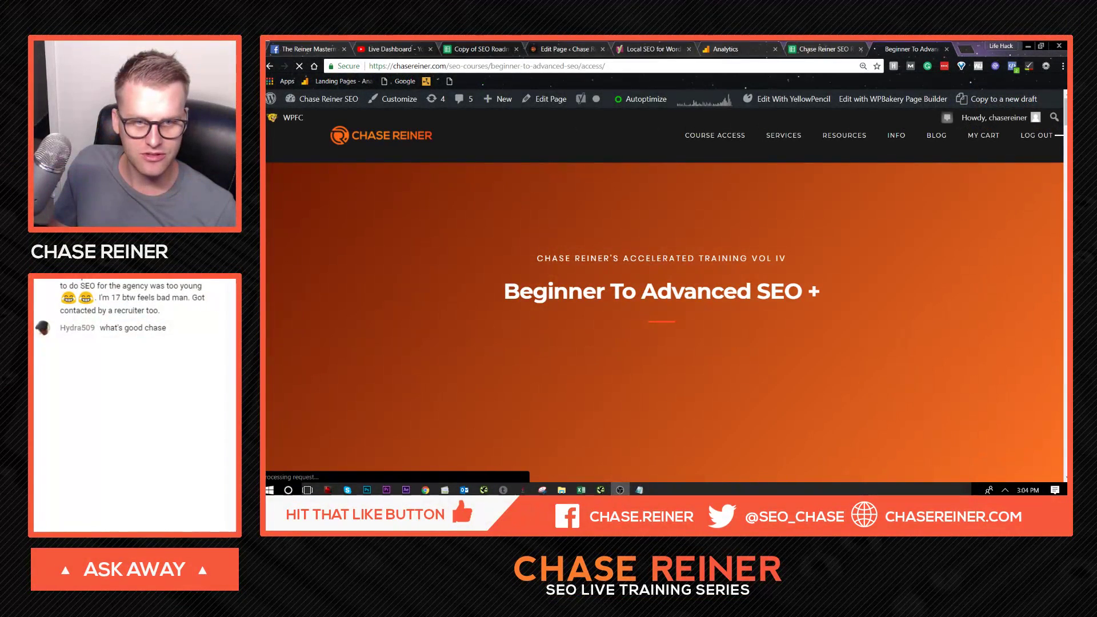
{"action": "left_click", "coordinate": [381, 48]}
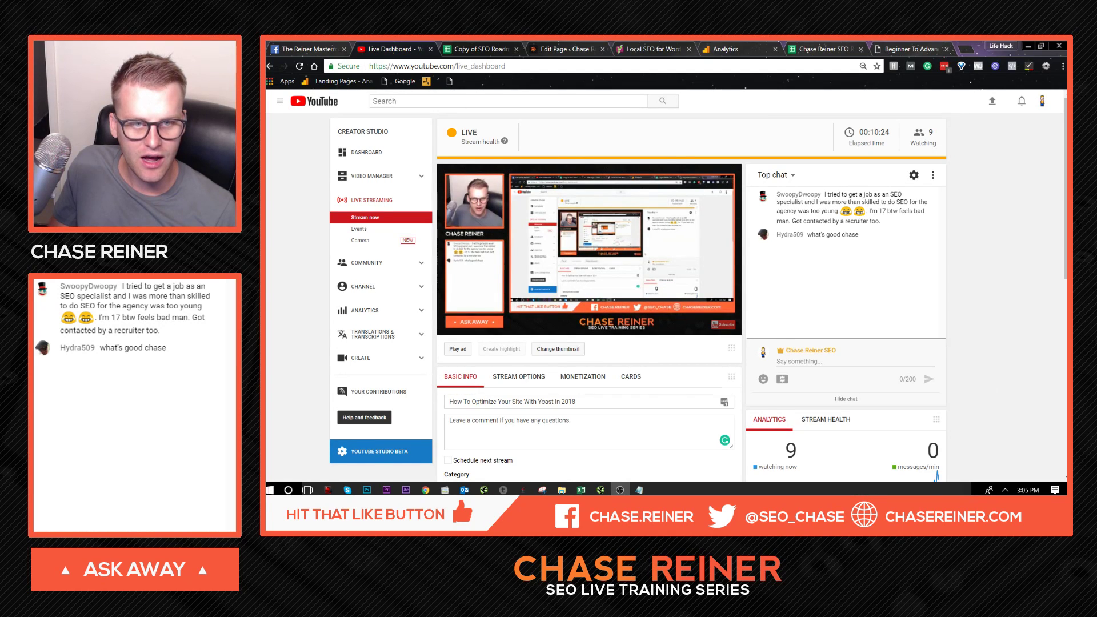
{"action": "scroll", "coordinate": [929, 465], "scroll_direction": "down", "scroll_amount": 2}
{"action": "scroll", "coordinate": [928, 465], "scroll_direction": "down", "scroll_amount": 2}
{"action": "scroll", "coordinate": [942, 464], "scroll_direction": "down", "scroll_amount": 1}
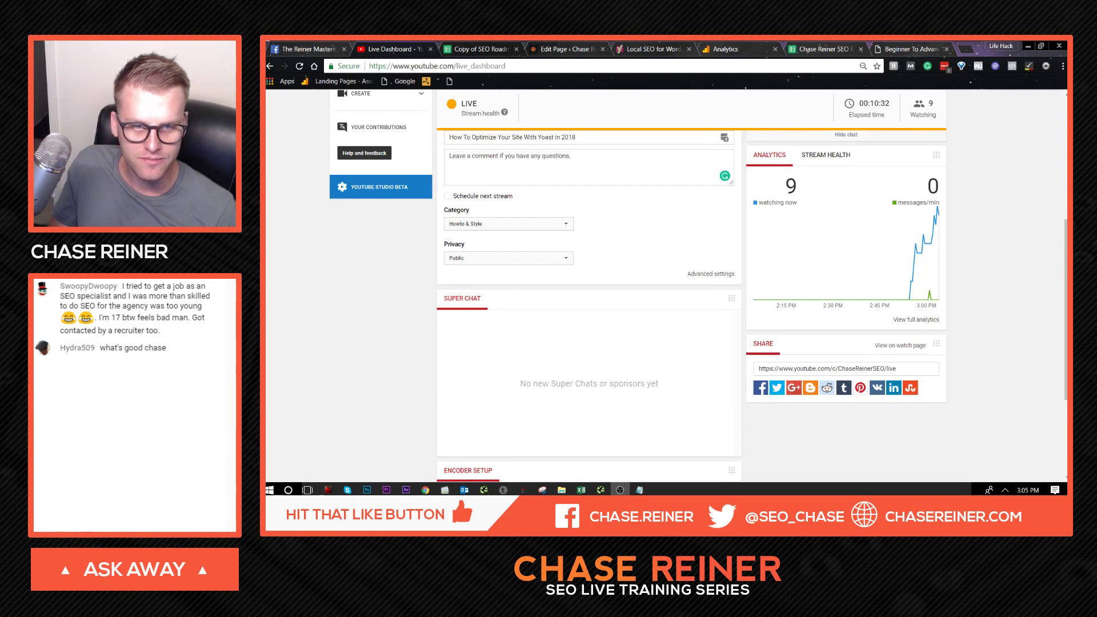
{"action": "scroll", "coordinate": [932, 294], "scroll_direction": "up", "scroll_amount": 1}
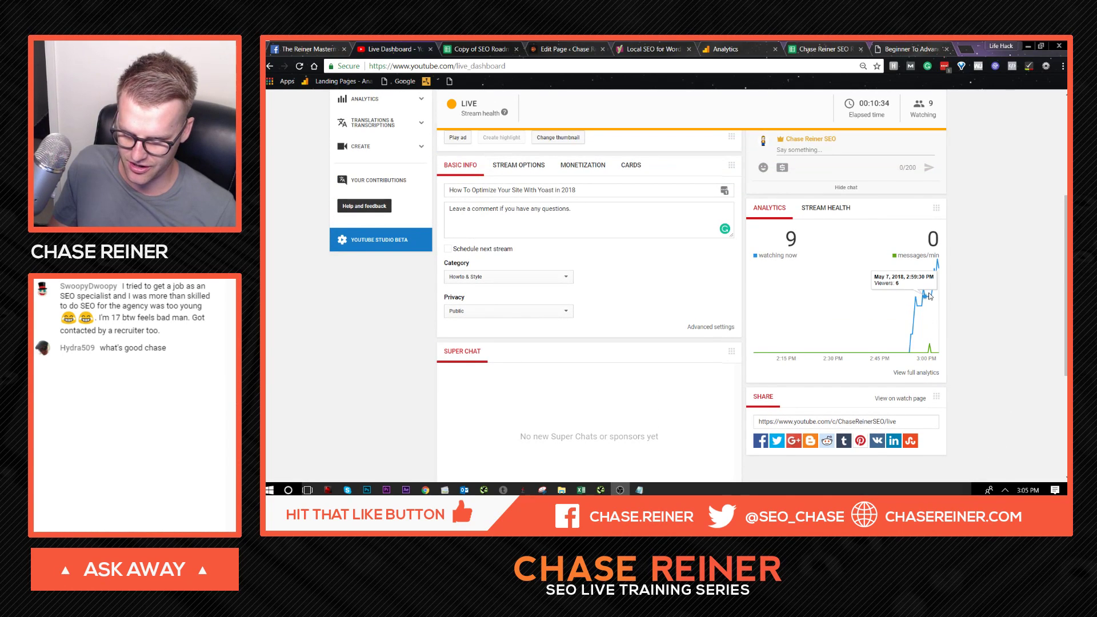
{"action": "scroll", "coordinate": [912, 306], "scroll_direction": "down", "scroll_amount": 1}
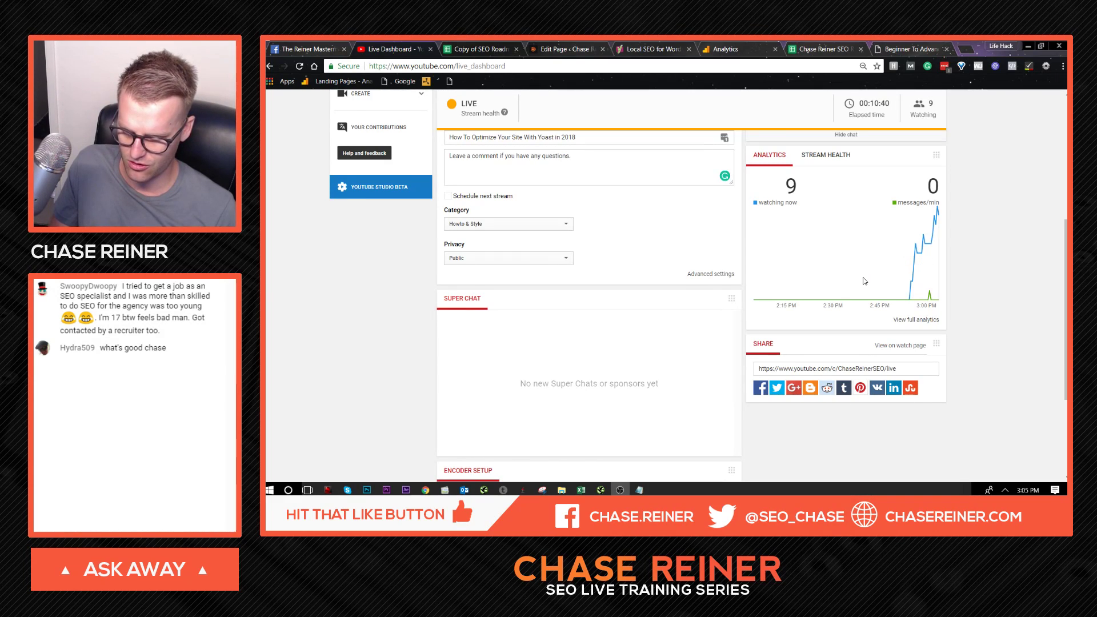
{"action": "scroll", "coordinate": [864, 281], "scroll_direction": "up", "scroll_amount": 1}
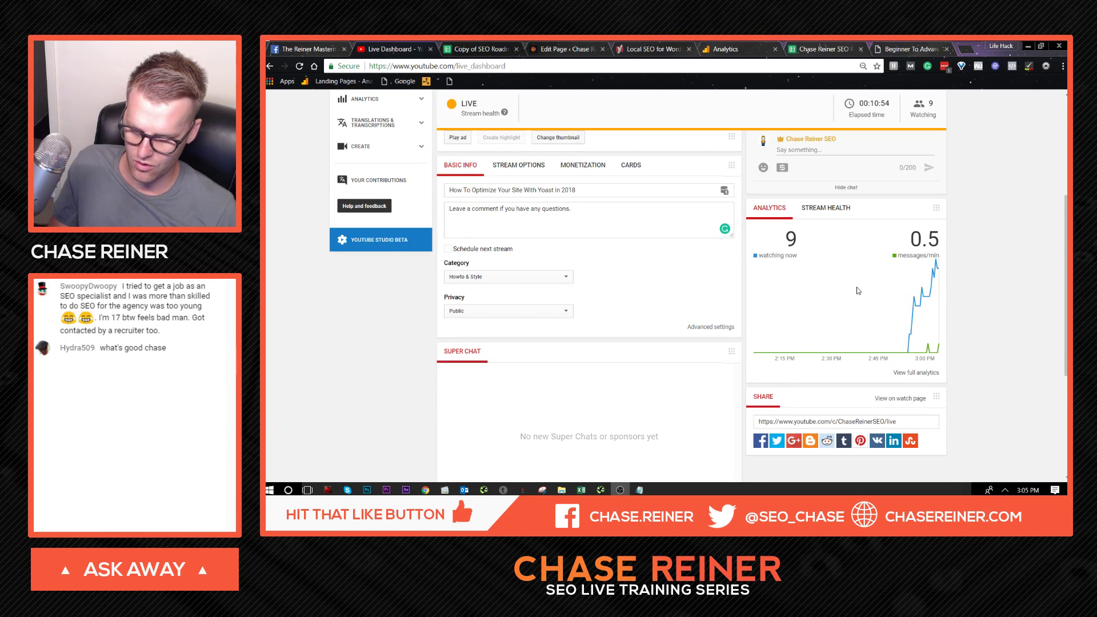
{"action": "triple_click", "coordinate": [557, 228]}
{"action": "left_click", "coordinate": [462, 320]}
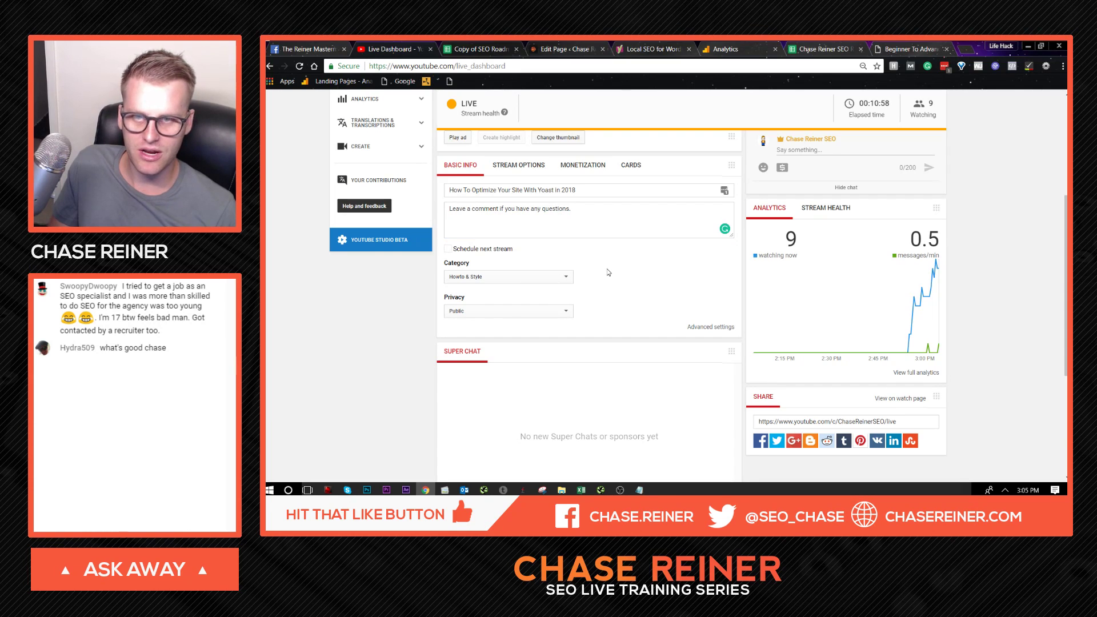
{"action": "left_click", "coordinate": [594, 222]}
{"action": "triple_click", "coordinate": [594, 221]}
{"action": "left_click", "coordinate": [594, 222]}
{"action": "left_click_drag", "start_coordinate": [594, 221], "coordinate": [447, 228]}
{"action": "left_click", "coordinate": [559, 230]}
{"action": "triple_click", "coordinate": [621, 224]}
{"action": "left_click", "coordinate": [641, 226]}
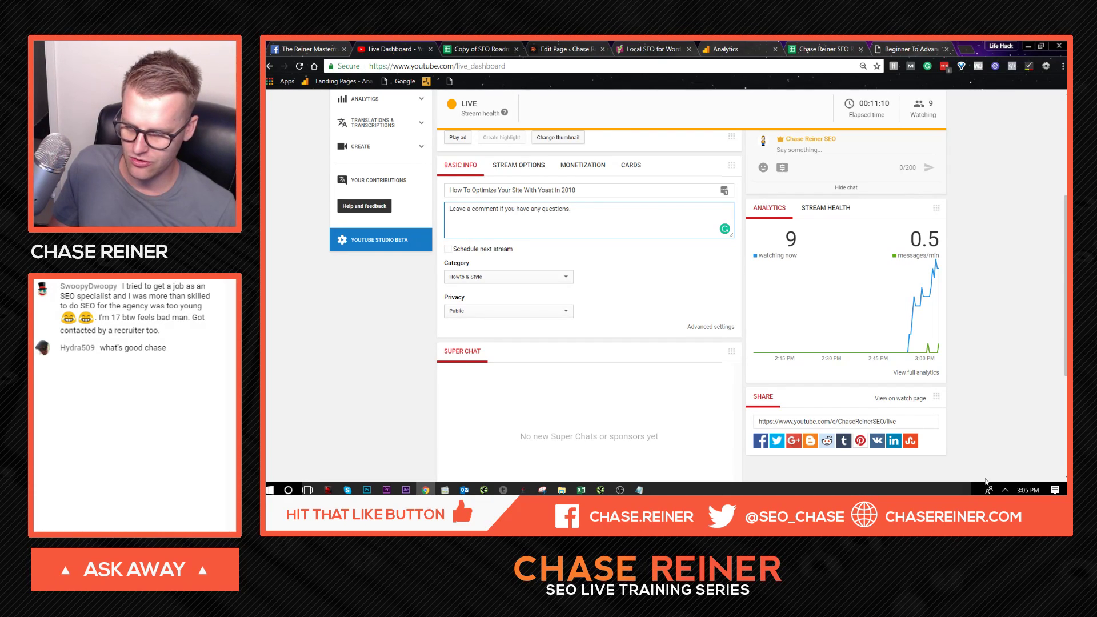
{"action": "scroll", "coordinate": [970, 468], "scroll_direction": "up", "scroll_amount": 4}
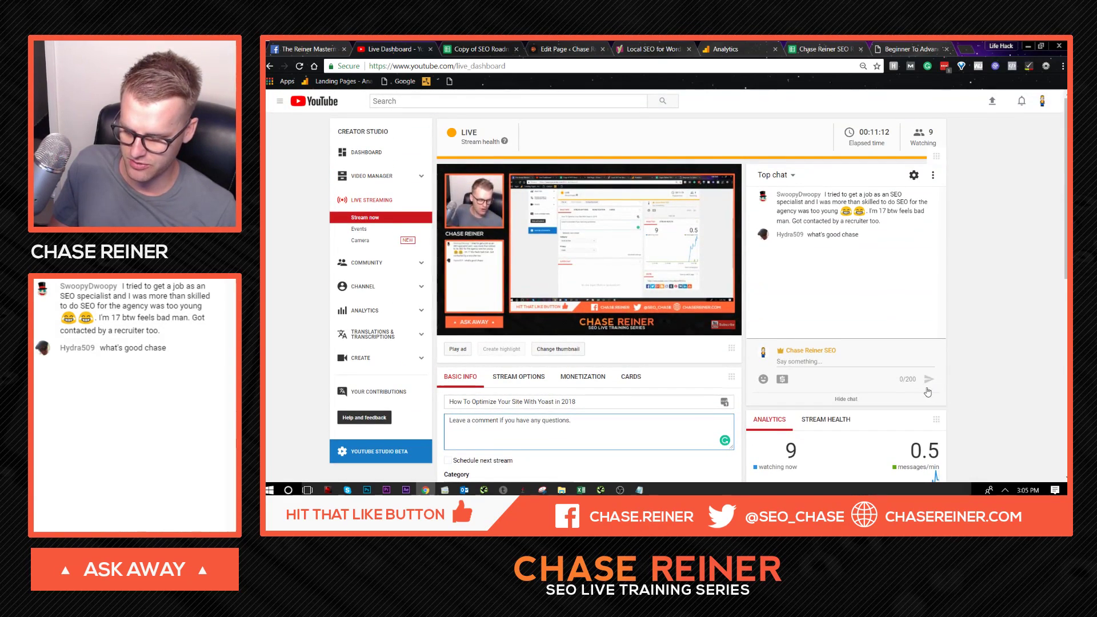
{"action": "scroll", "coordinate": [966, 354], "scroll_direction": "down", "scroll_amount": 4}
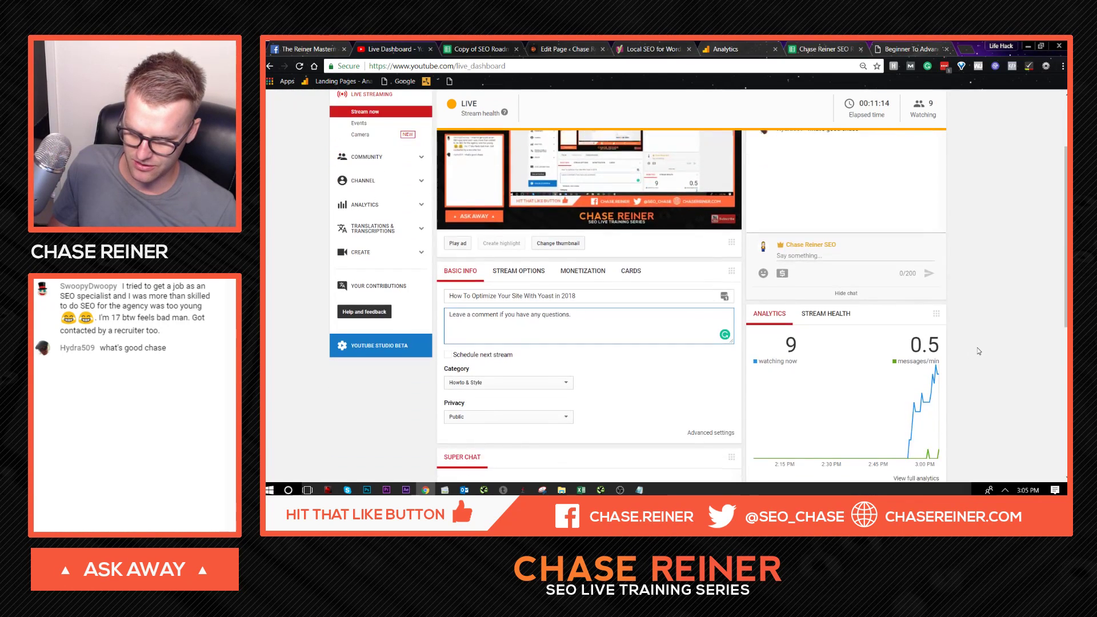